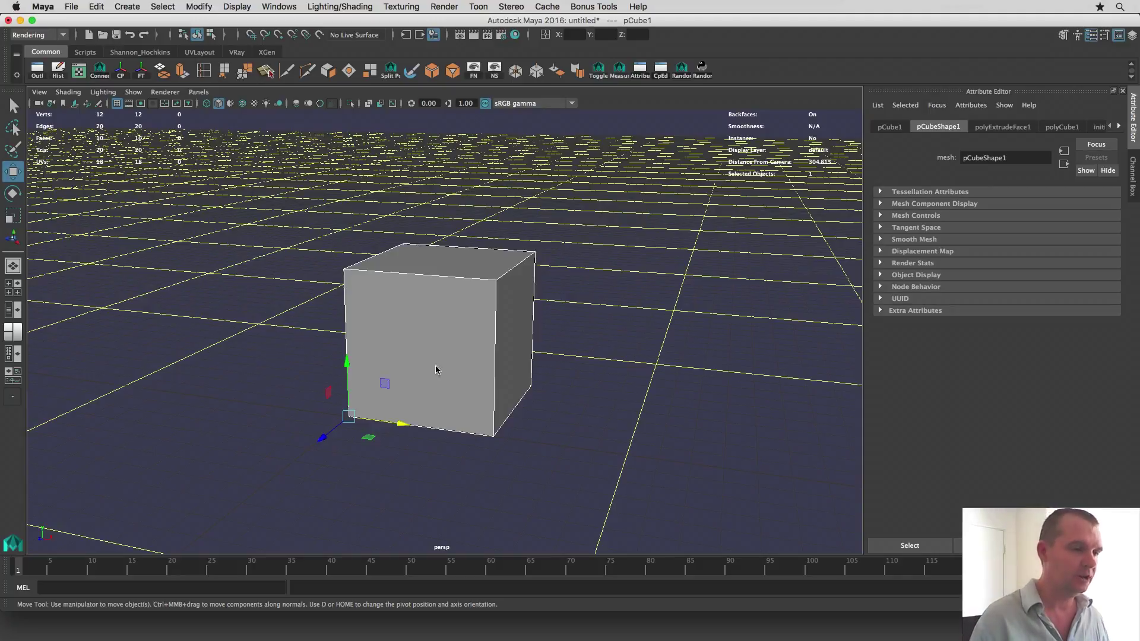
Step: Orbit around the cube, then slide it along X and undo the move
{"action": "key", "text": "alt"}
{"action": "mouse_move", "coordinate": [411, 334]}
{"action": "left_mouse_down", "text": "alt"}
{"action": "mouse_move", "coordinate": [501, 321]}
{"action": "mouse_move", "coordinate": [394, 338]}
{"action": "mouse_move", "coordinate": [408, 337]}
{"action": "left_mouse_up", "text": "alt"}
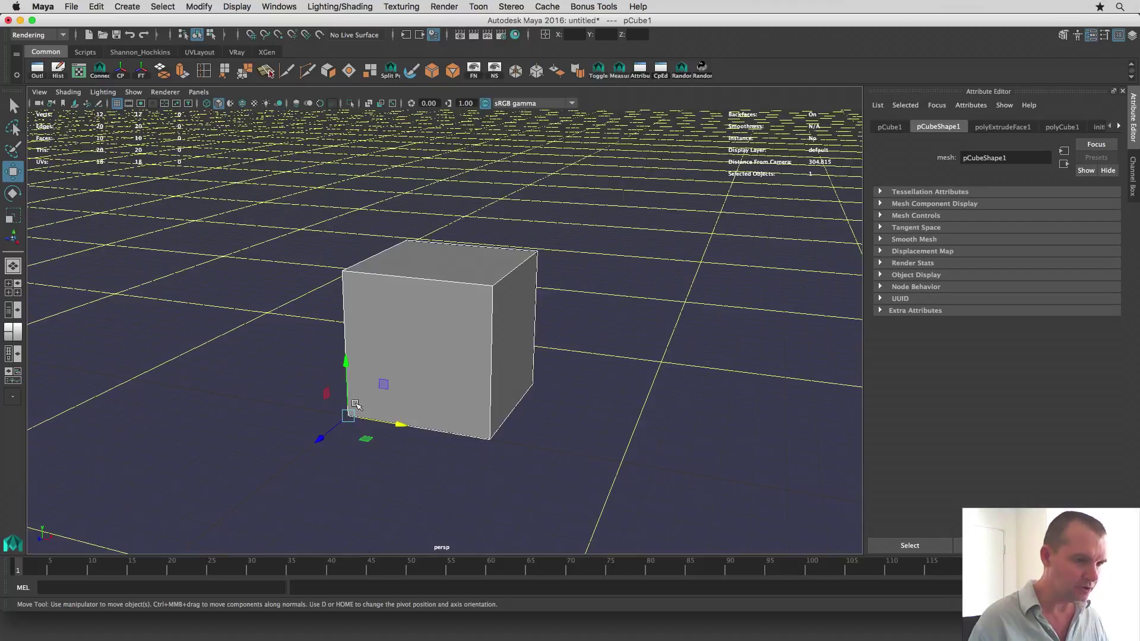
{"action": "key", "text": "q"}
{"action": "mouse_move", "coordinate": [416, 371]}
{"action": "left_mouse_down", "text": "alt"}
{"action": "mouse_move", "coordinate": [452, 364]}
{"action": "mouse_move", "coordinate": [430, 360]}
{"action": "left_mouse_up", "text": "alt"}
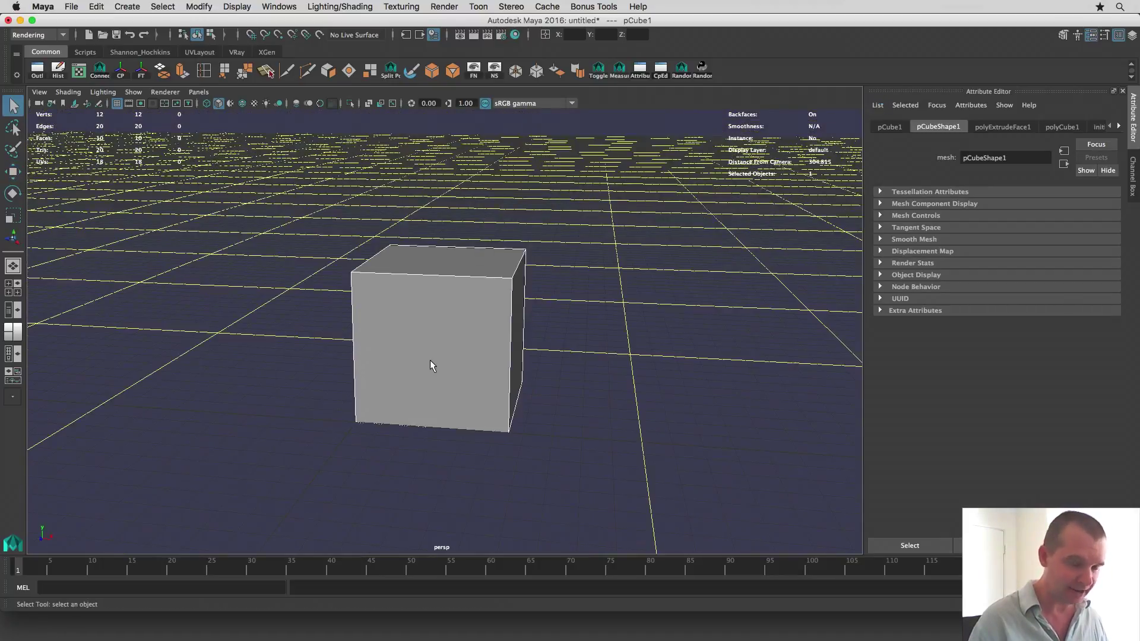
{"action": "left_click_drag", "start_coordinate": [430, 360], "coordinate": [417, 362], "text": "alt"}
{"action": "key", "text": "w"}
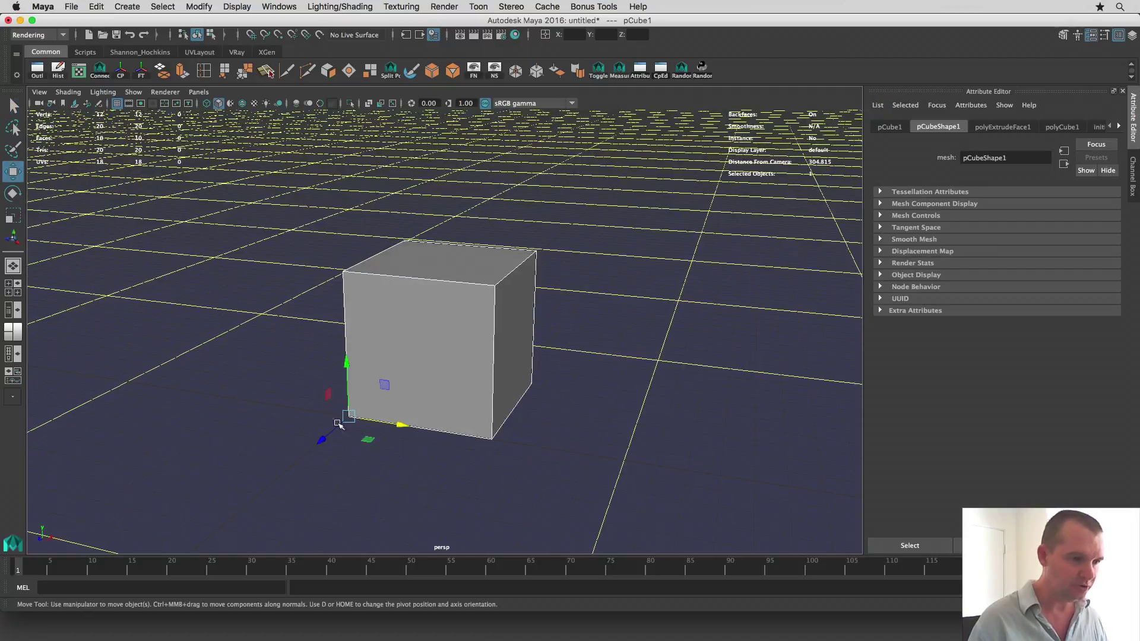
{"action": "left_click_drag", "start_coordinate": [399, 426], "coordinate": [492, 444]}
{"action": "key", "text": "z"}
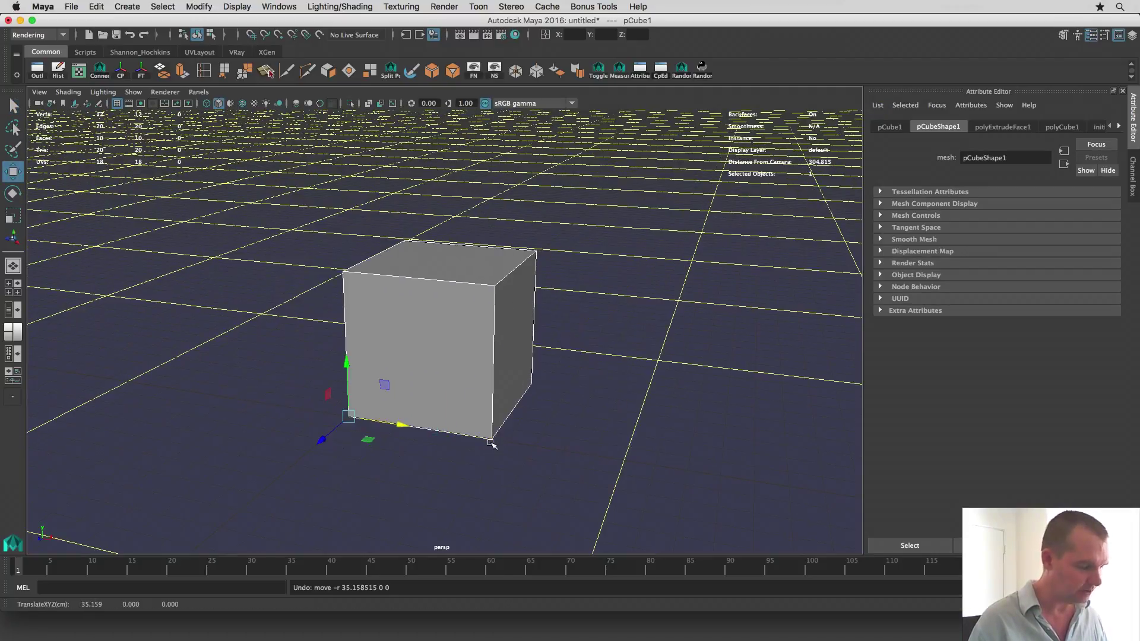
Step: Try rotating and uniformly shrinking the cube, undoing each change
{"action": "key", "text": "e"}
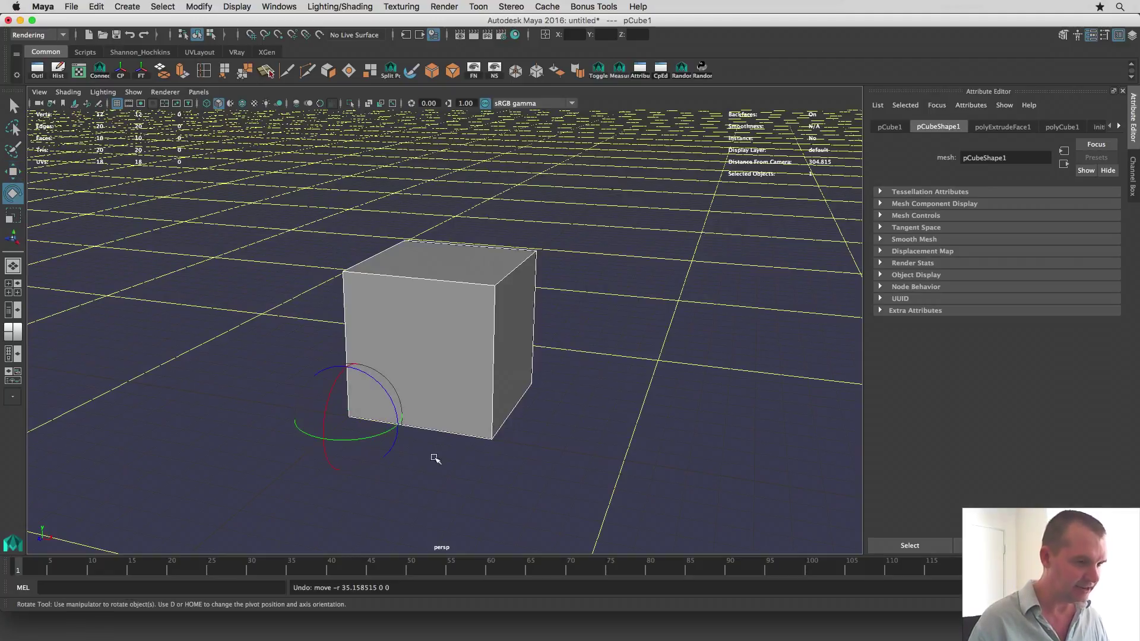
{"action": "left_click_drag", "start_coordinate": [382, 394], "coordinate": [325, 375]}
{"action": "key", "text": "ctrl+z"}
{"action": "key", "text": "r"}
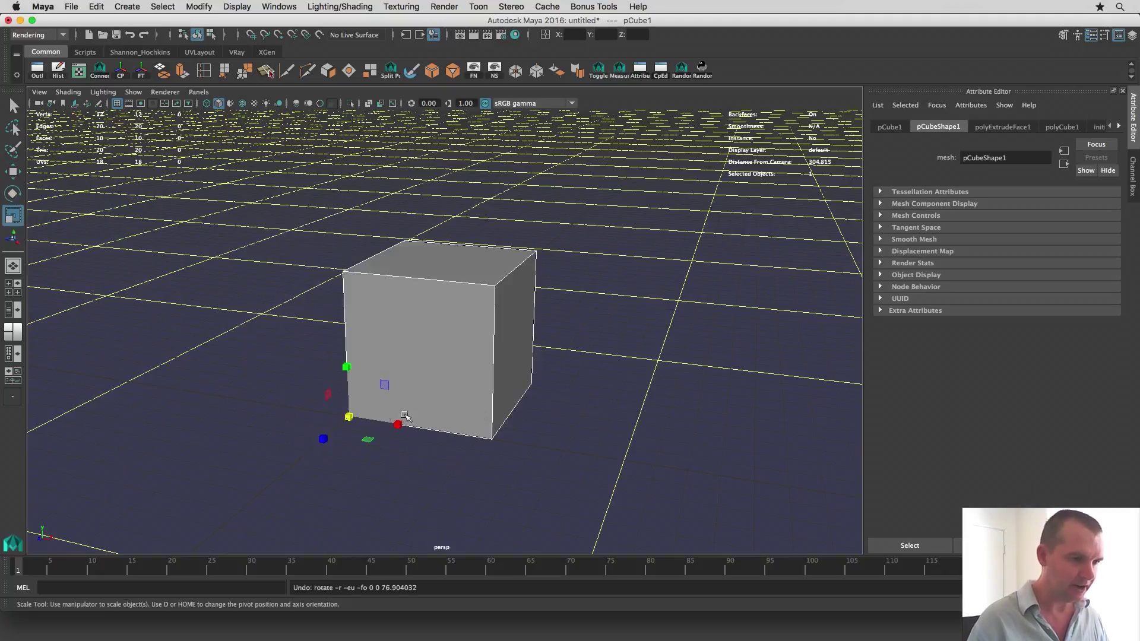
{"action": "left_click_drag", "start_coordinate": [349, 417], "coordinate": [499, 442]}
{"action": "key", "text": "z"}
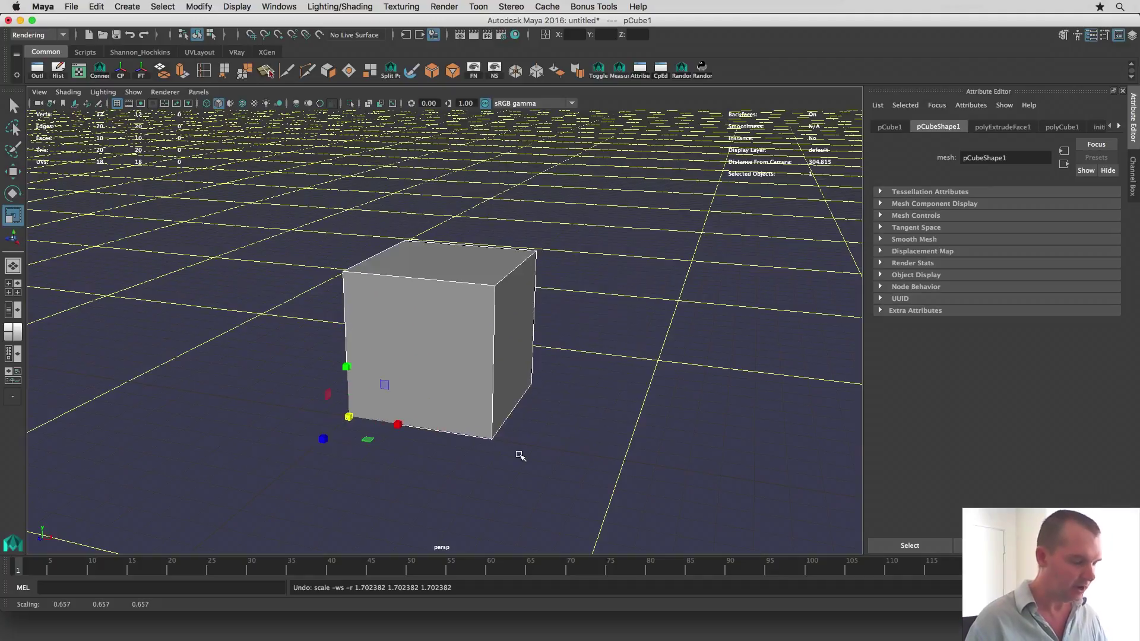
Step: In vertex mode, pull the cube's top-left corner vertex, then undo it
{"action": "right_click", "coordinate": [420, 326]}
{"action": "right_click_drag", "start_coordinate": [420, 326], "coordinate": [366, 315]}
{"action": "left_click_drag", "start_coordinate": [309, 235], "coordinate": [387, 307]}
{"action": "key", "text": "w"}
{"action": "left_click_drag", "start_coordinate": [343, 275], "coordinate": [389, 332]}
{"action": "key", "text": "z"}
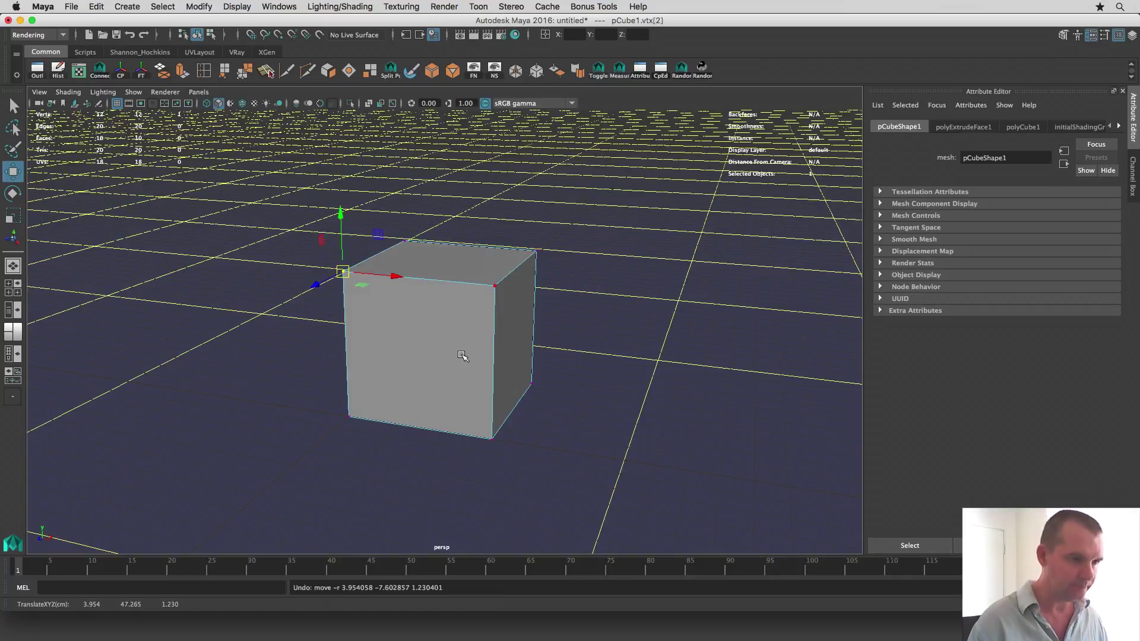
Step: Switch to edge mode, then back to object mode with F8, ending with nothing selected
{"action": "mouse_move", "coordinate": [447, 313]}
{"action": "right_mouse_down"}
{"action": "mouse_move", "coordinate": [446, 279]}
{"action": "mouse_move", "coordinate": [446, 350]}
{"action": "mouse_move", "coordinate": [493, 314]}
{"action": "mouse_move", "coordinate": [440, 300]}
{"action": "mouse_move", "coordinate": [453, 310]}
{"action": "right_mouse_up"}
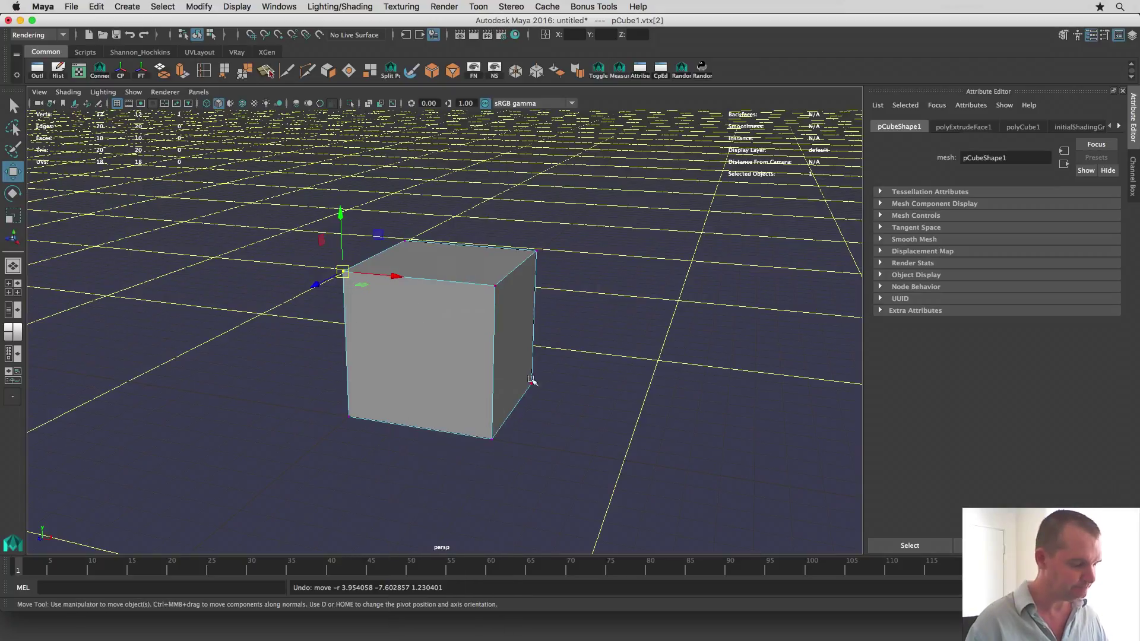
{"action": "key", "text": "F8"}
{"action": "left_click", "coordinate": [624, 346]}
{"action": "left_click", "coordinate": [459, 331]}
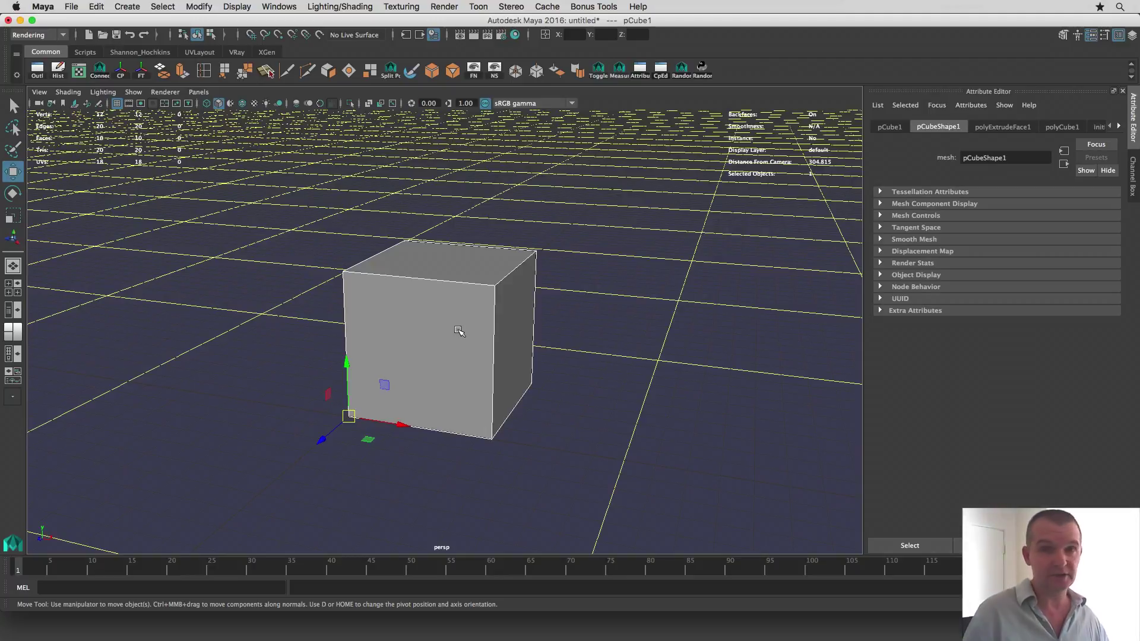
{"action": "left_click", "coordinate": [346, 212]}
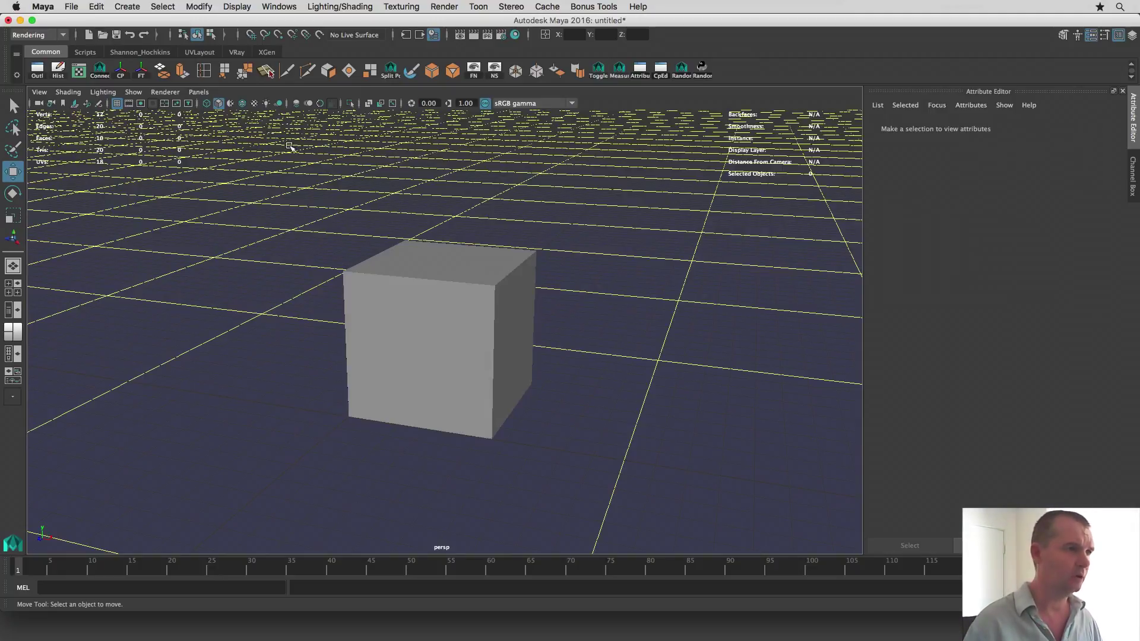
Step: Open the Hotkey Editor from Windows > Settings/Preferences and shift it slightly left
{"action": "left_click", "coordinate": [279, 7]}
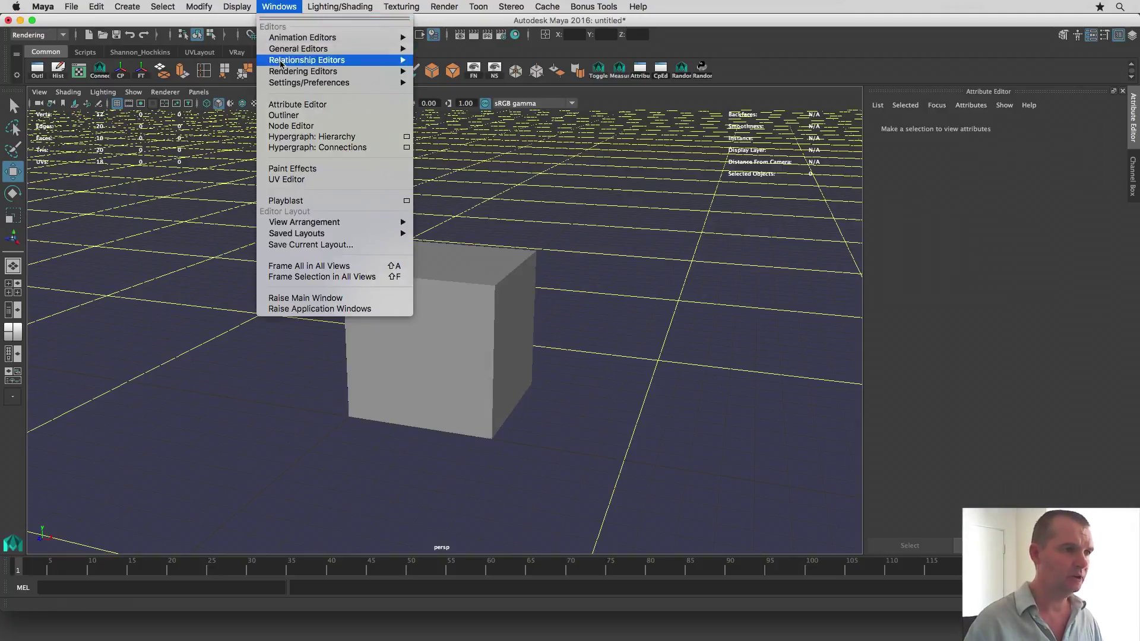
{"action": "mouse_move", "coordinate": [283, 82]}
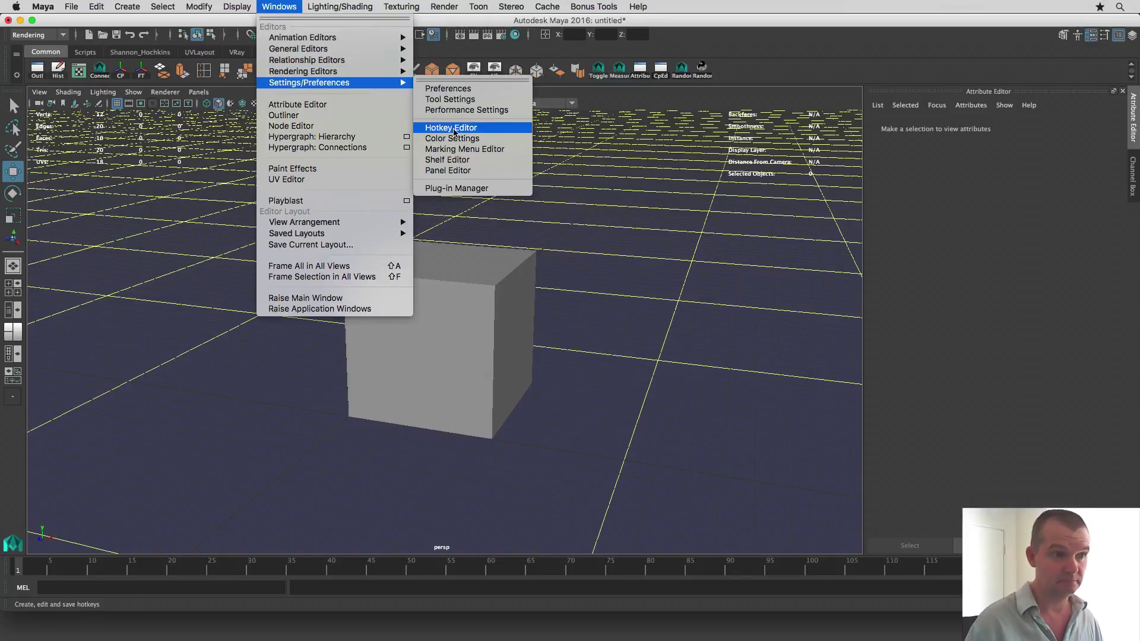
{"action": "left_click", "coordinate": [456, 128]}
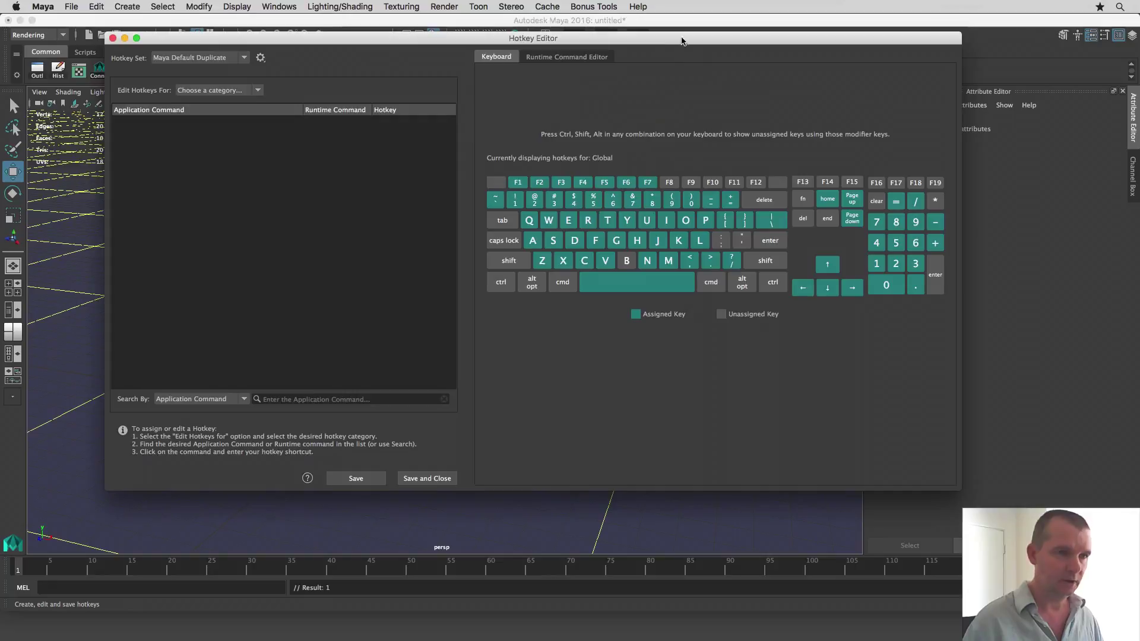
{"action": "left_click_drag", "start_coordinate": [682, 41], "coordinate": [651, 43]}
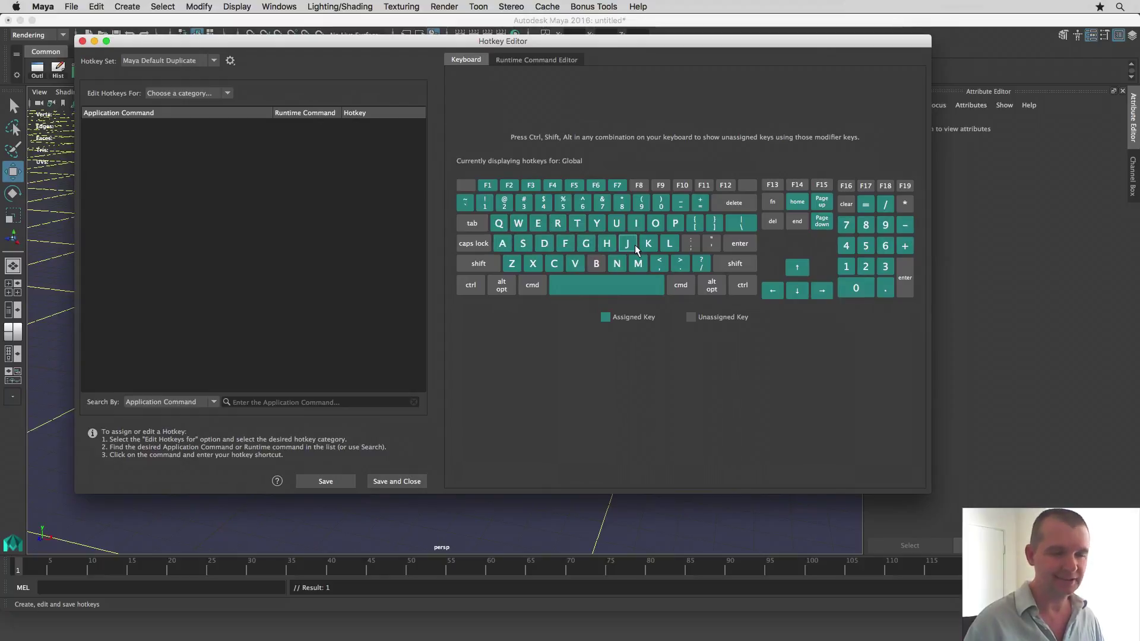
Step: Check the keyboard map's assigned keys under Ctrl, Shift, Alt and Alt+Shift
{"action": "mouse_move", "coordinate": [565, 249]}
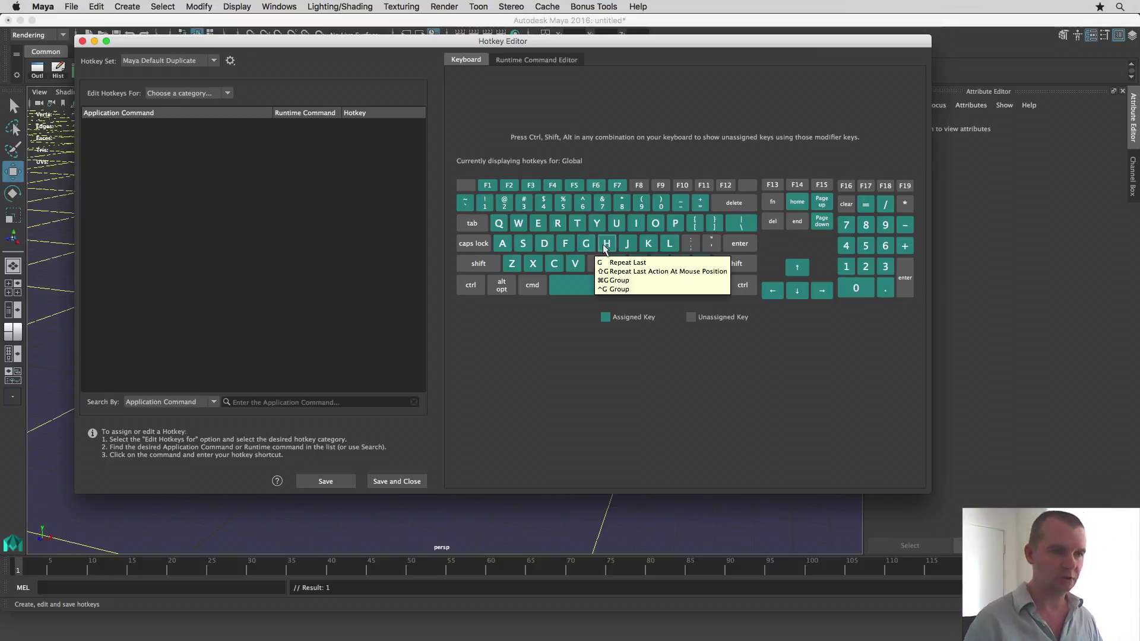
{"action": "key", "text": "ctrl"}
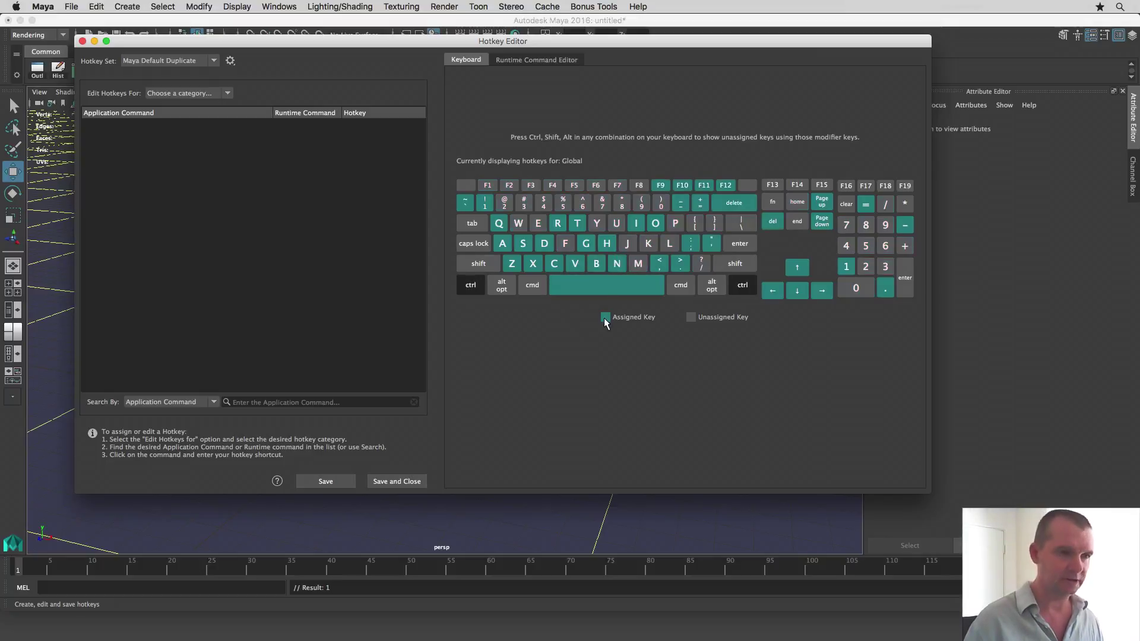
{"action": "key", "text": "shift"}
{"action": "key", "text": "alt"}
{"action": "key", "text": "alt+shift"}
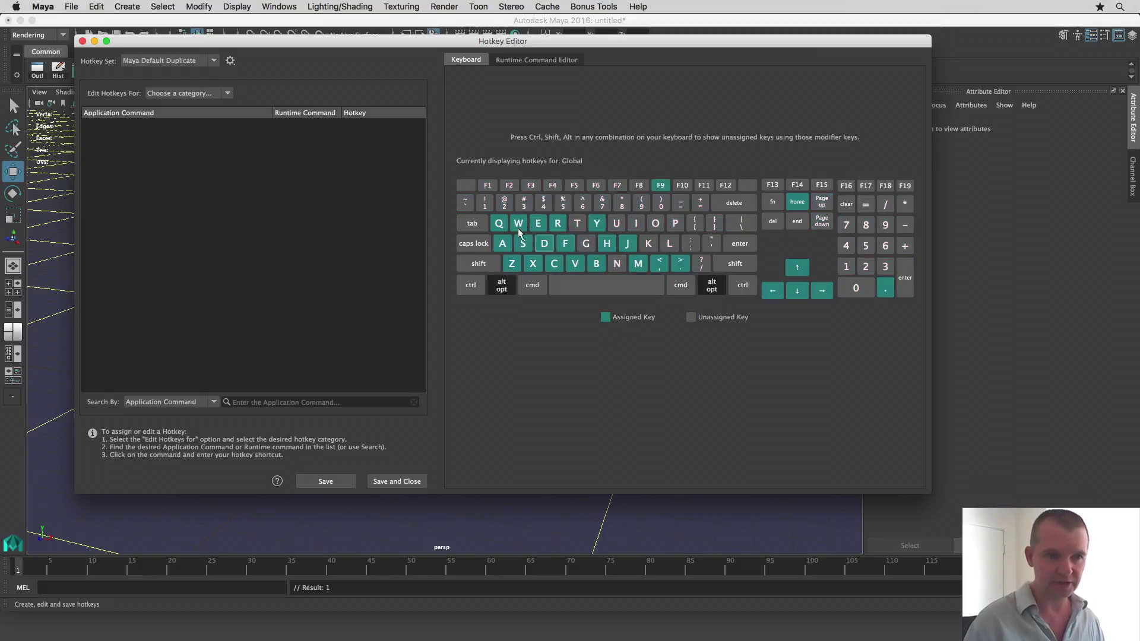
{"action": "mouse_move", "coordinate": [549, 228]}
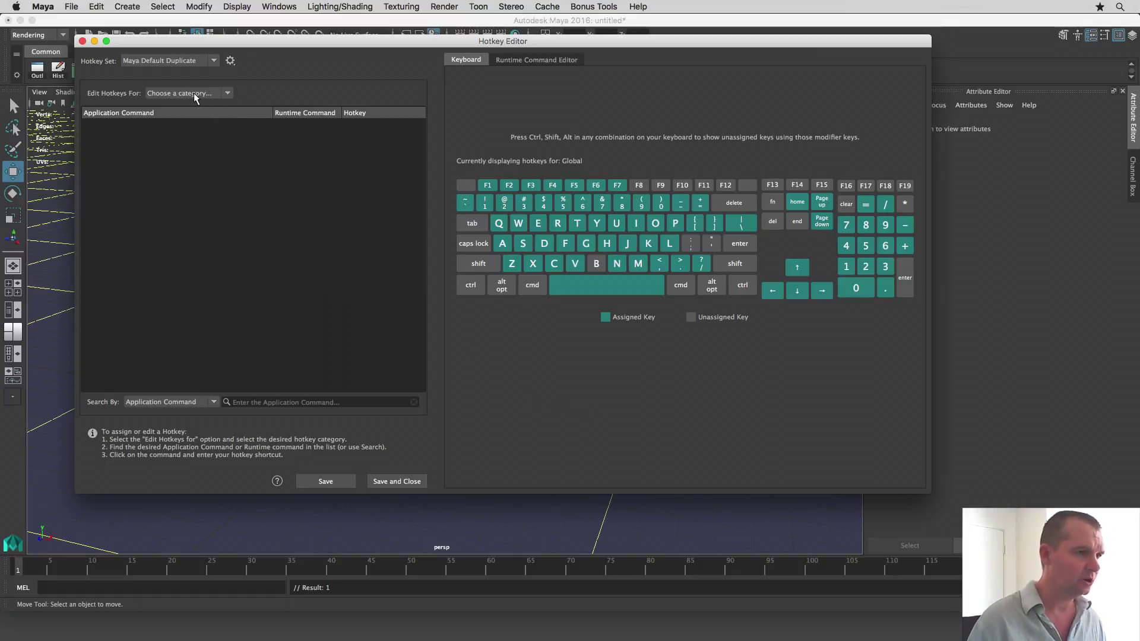
{"action": "left_click", "coordinate": [194, 92]}
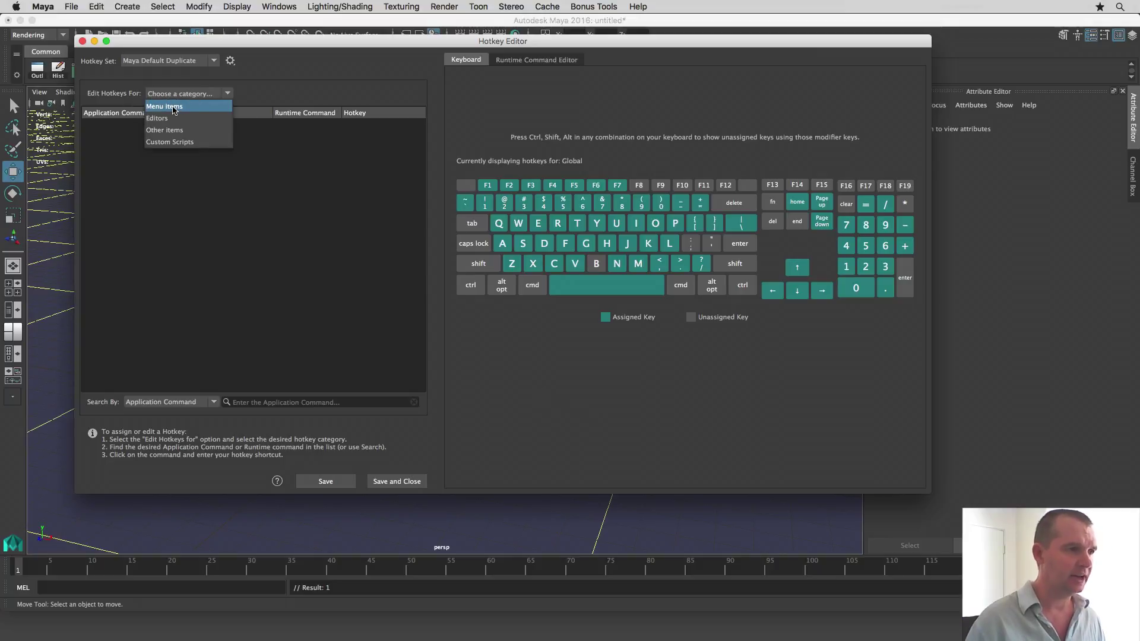
{"action": "left_click", "coordinate": [174, 109]}
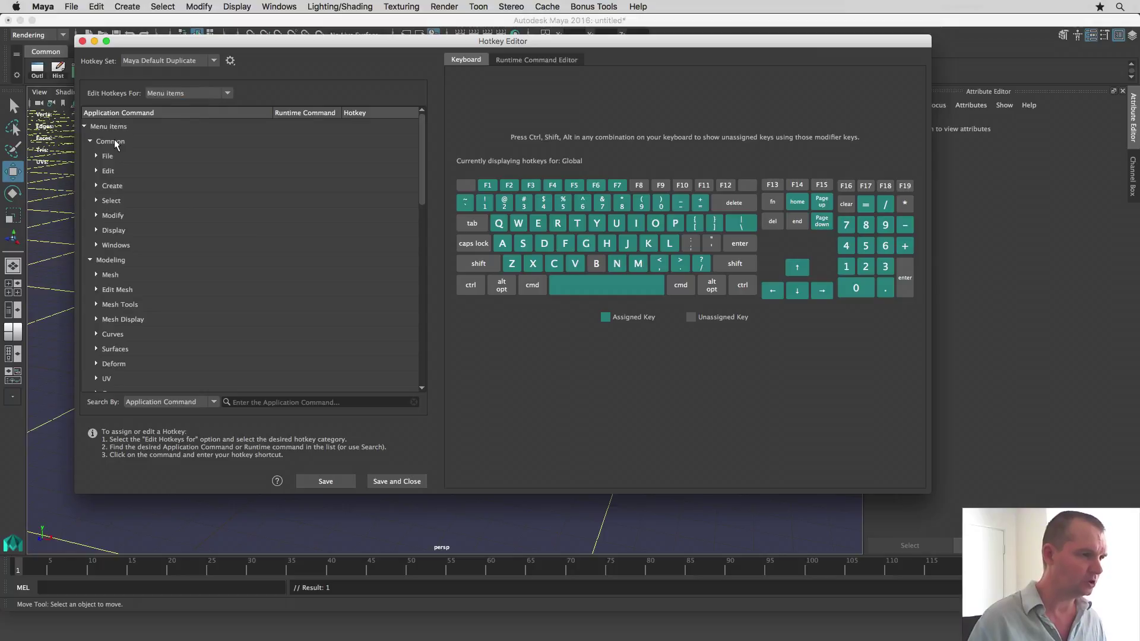
{"action": "double_click", "coordinate": [113, 203]}
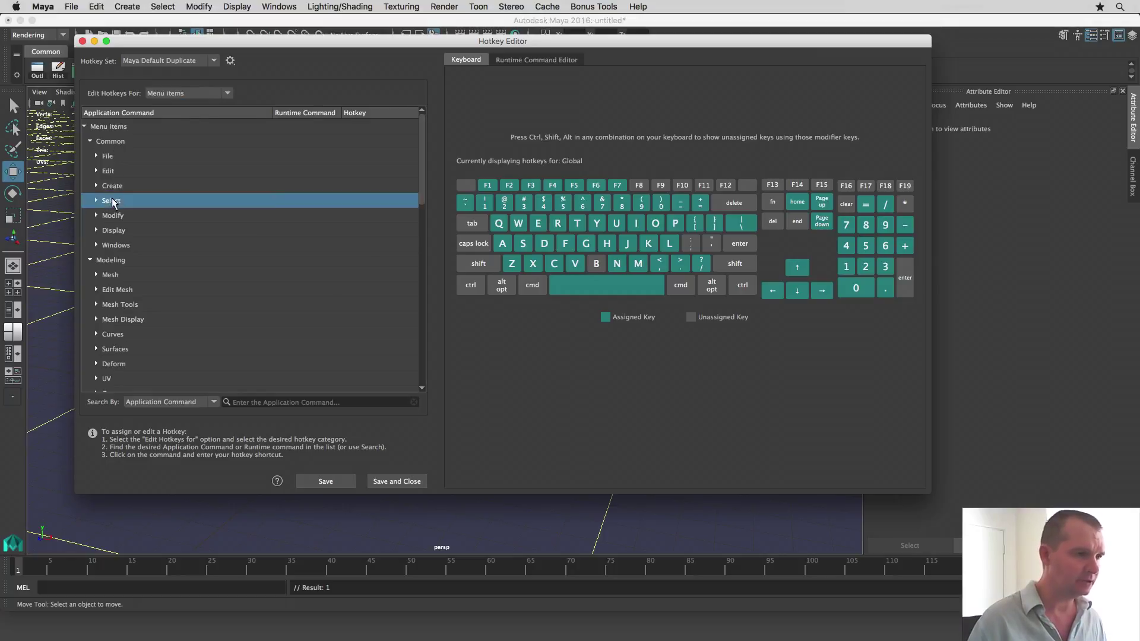
{"action": "scroll", "coordinate": [224, 209], "scroll_direction": "down", "scroll_amount": 3}
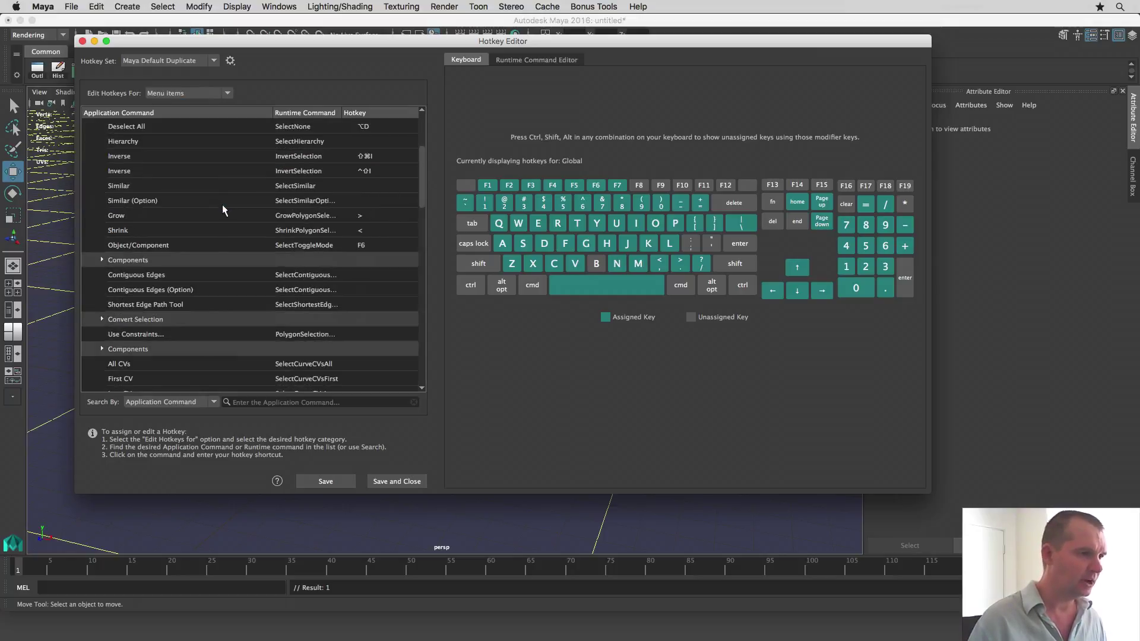
{"action": "double_click", "coordinate": [129, 261]}
{"action": "scroll", "coordinate": [216, 255], "scroll_direction": "down", "scroll_amount": 1}
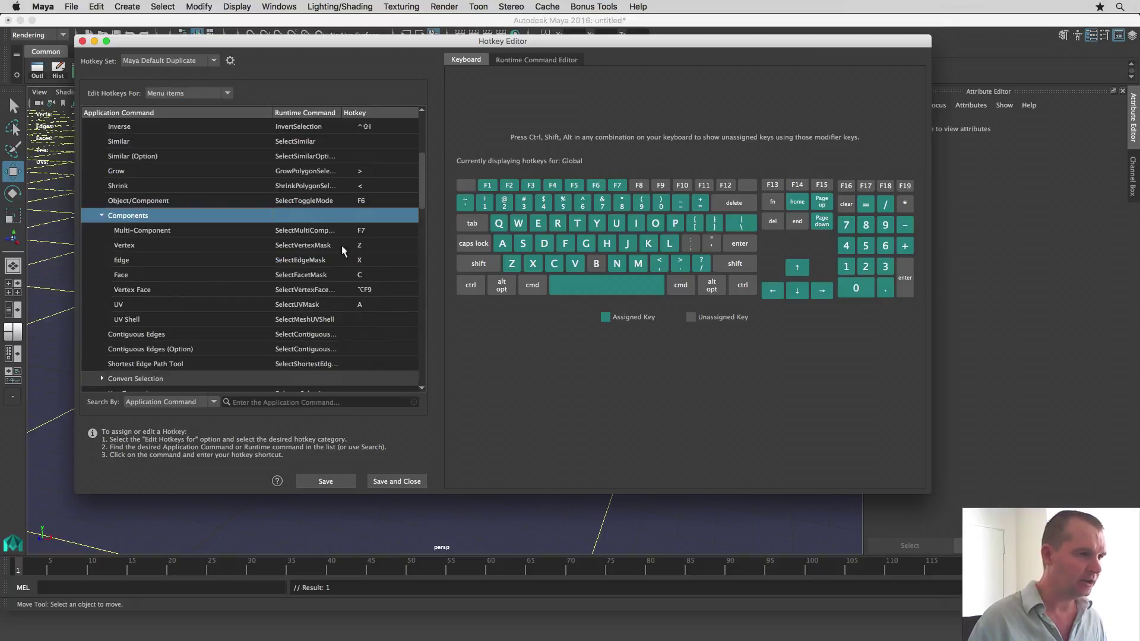
{"action": "left_click", "coordinate": [161, 251]}
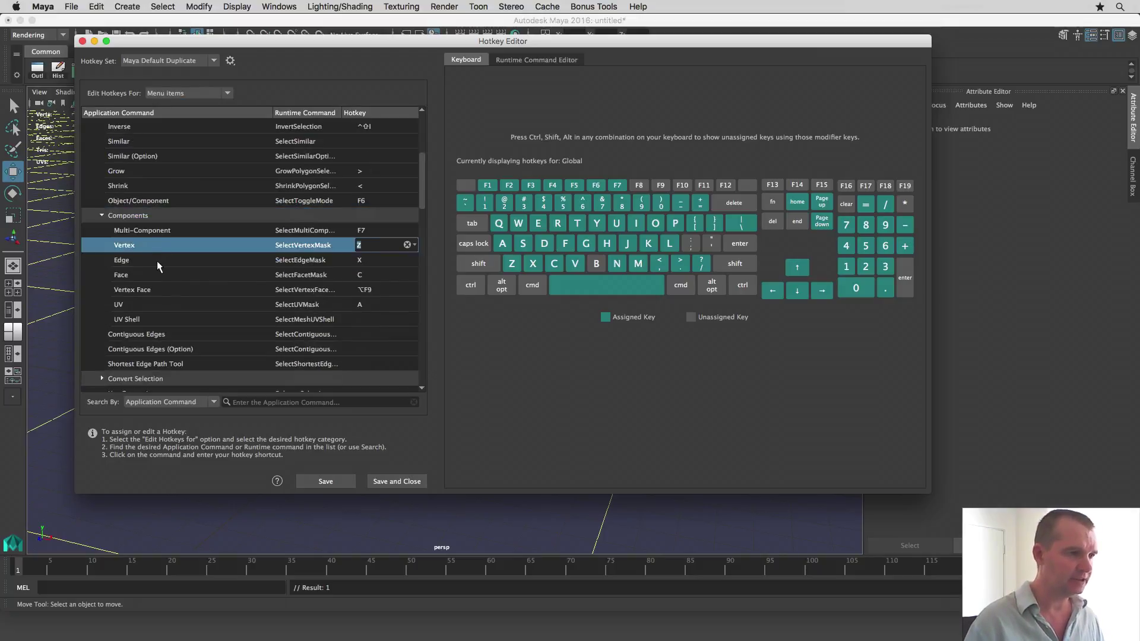
{"action": "left_click", "coordinate": [159, 264]}
{"action": "left_click", "coordinate": [158, 278]}
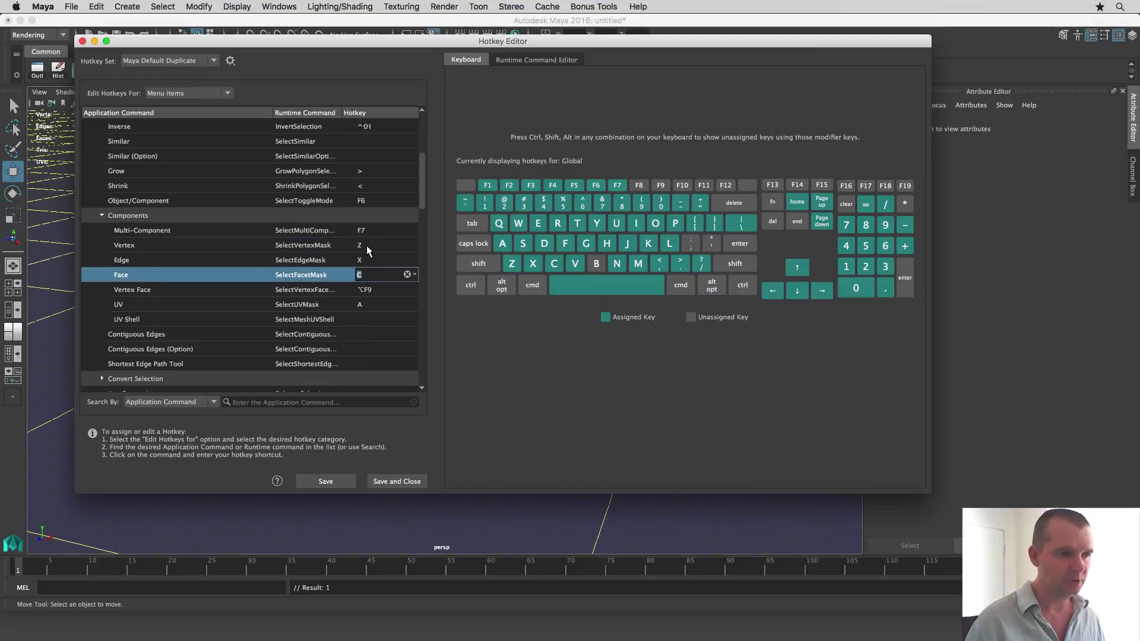
{"action": "left_click", "coordinate": [374, 250]}
{"action": "left_click", "coordinate": [372, 261]}
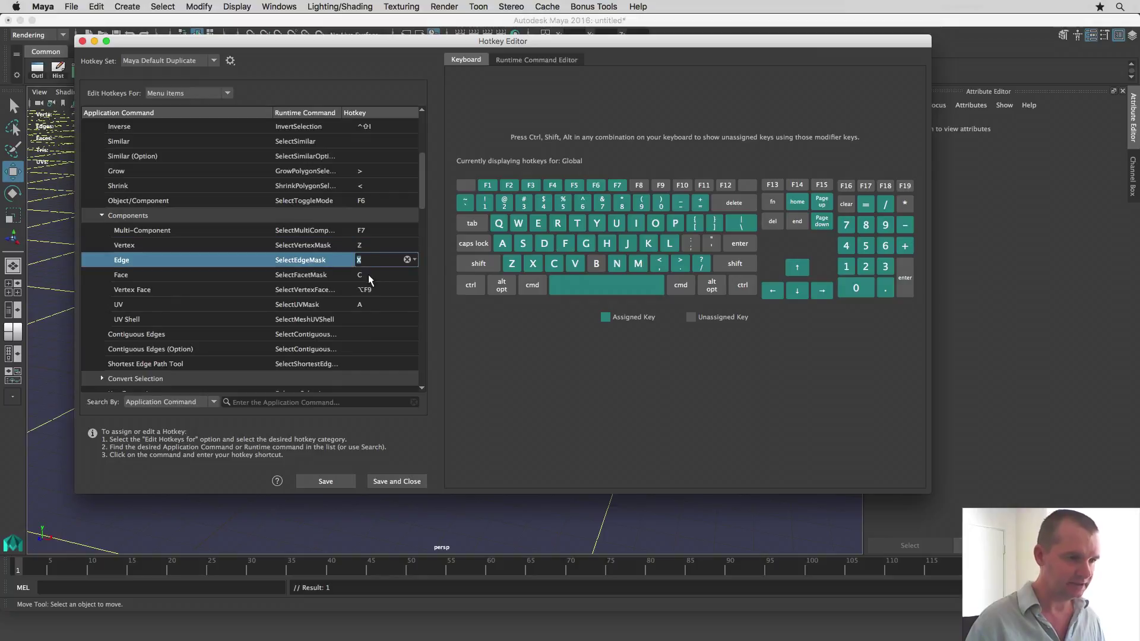
{"action": "left_click", "coordinate": [369, 275]}
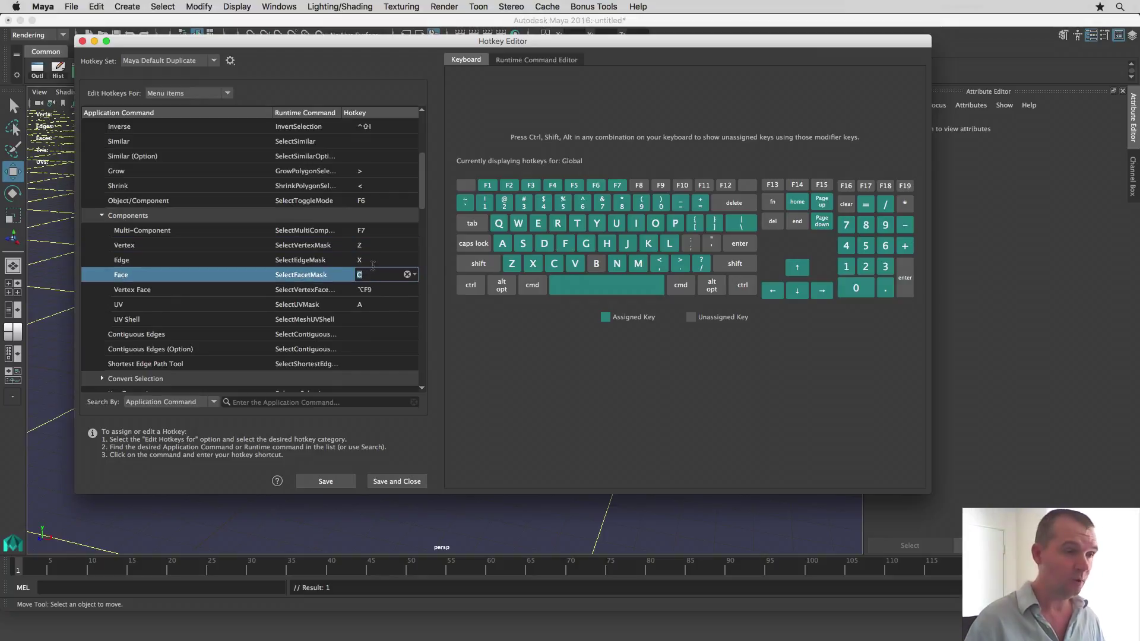
{"action": "left_click", "coordinate": [365, 246]}
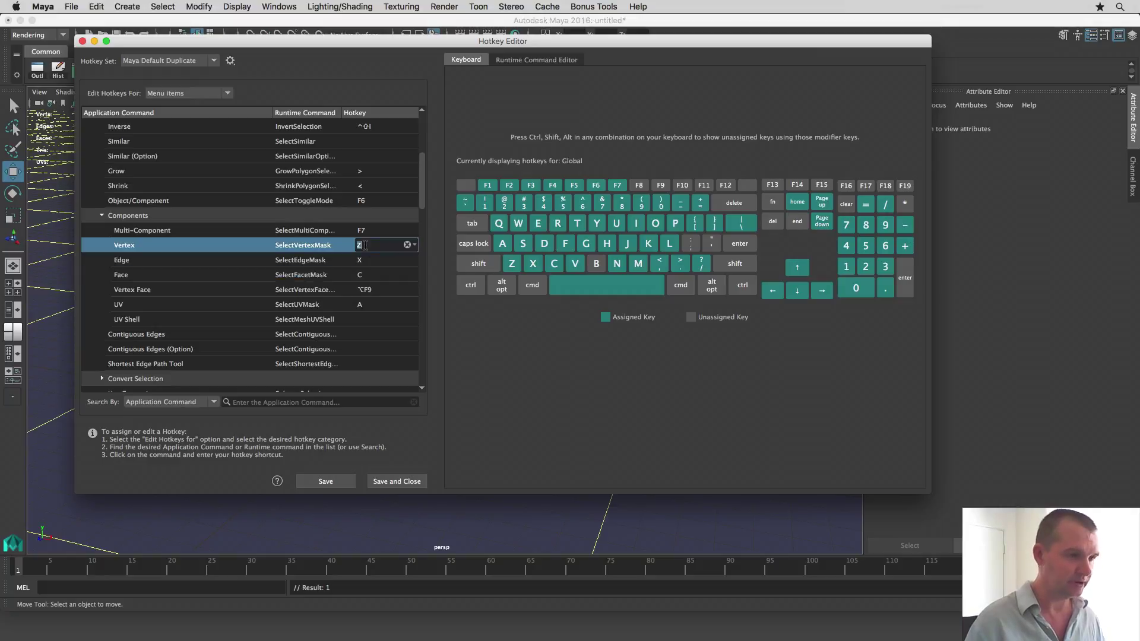
{"action": "key", "text": "s"}
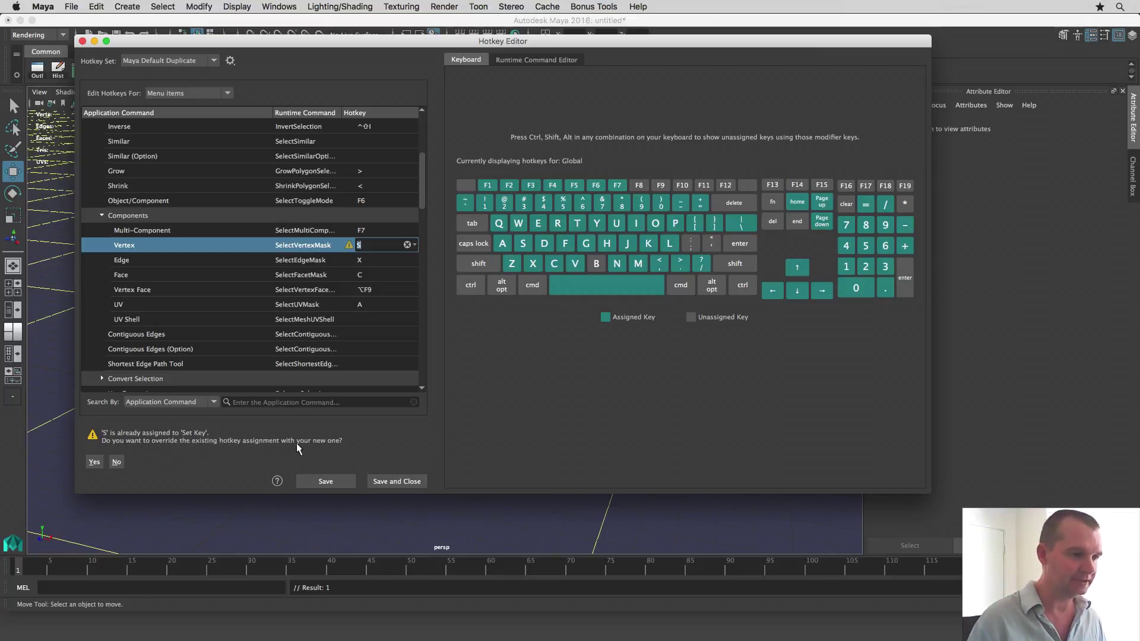
{"action": "left_click", "coordinate": [116, 462]}
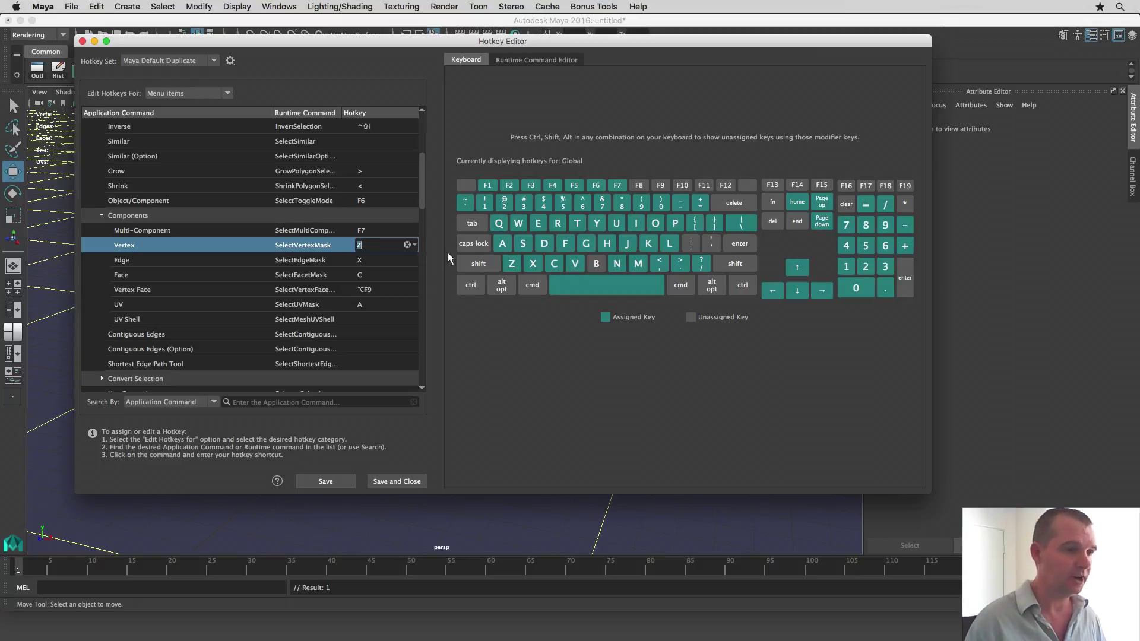
{"action": "left_click", "coordinate": [408, 245]}
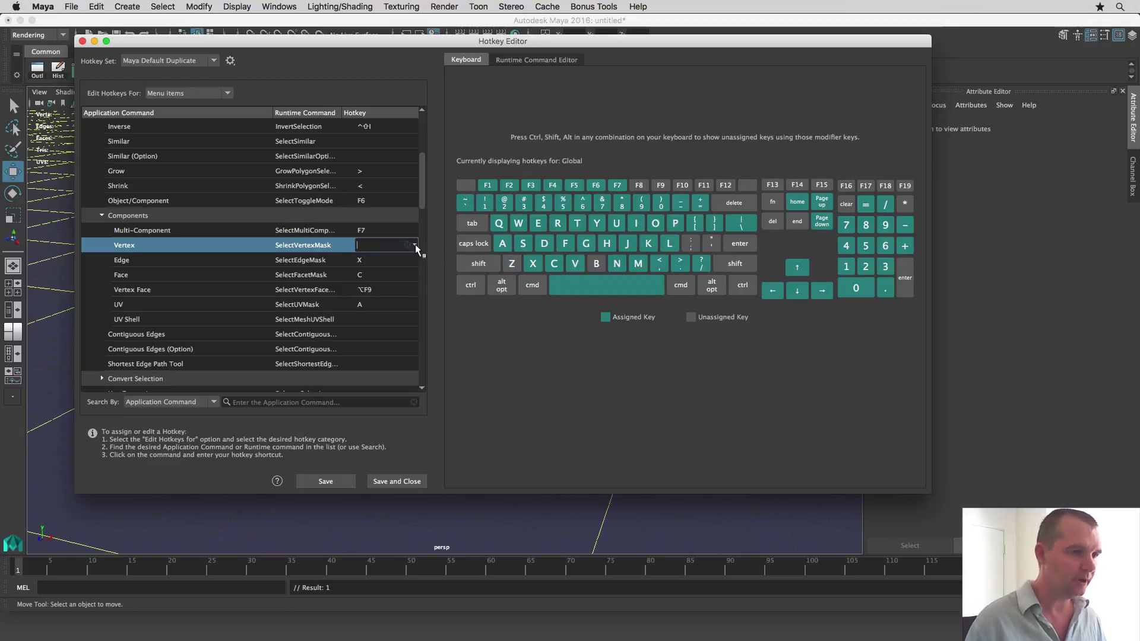
{"action": "type", "text": "z"}
{"action": "left_click", "coordinate": [205, 289]}
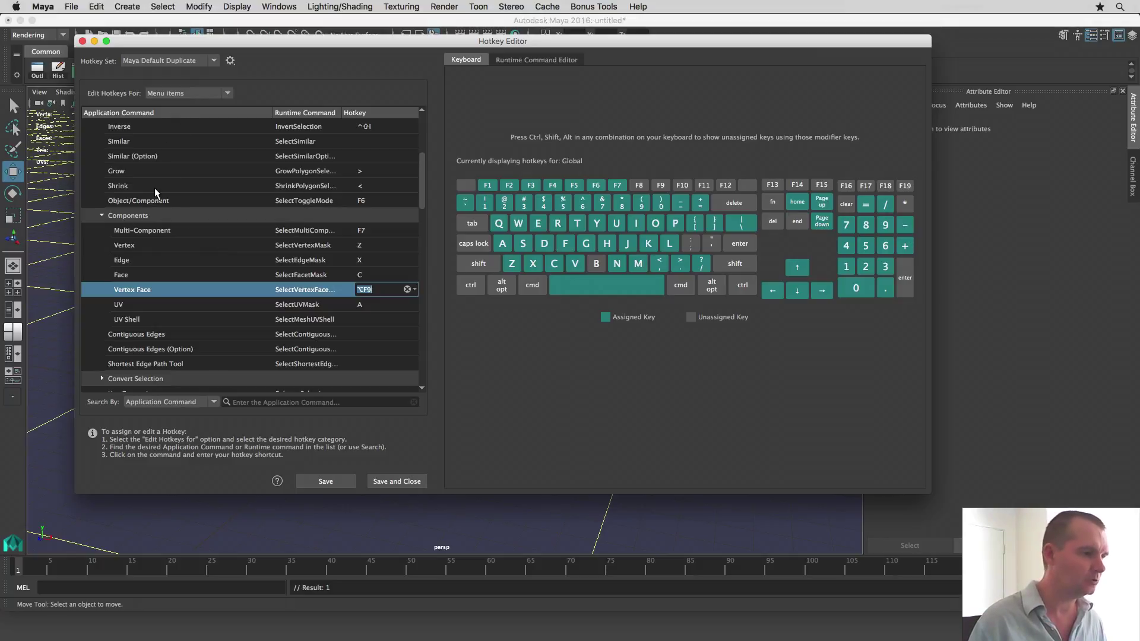
Step: Set Edit Hotkeys For to Other items and browse its command list
{"action": "scroll", "coordinate": [170, 222], "scroll_direction": "up", "scroll_amount": 4}
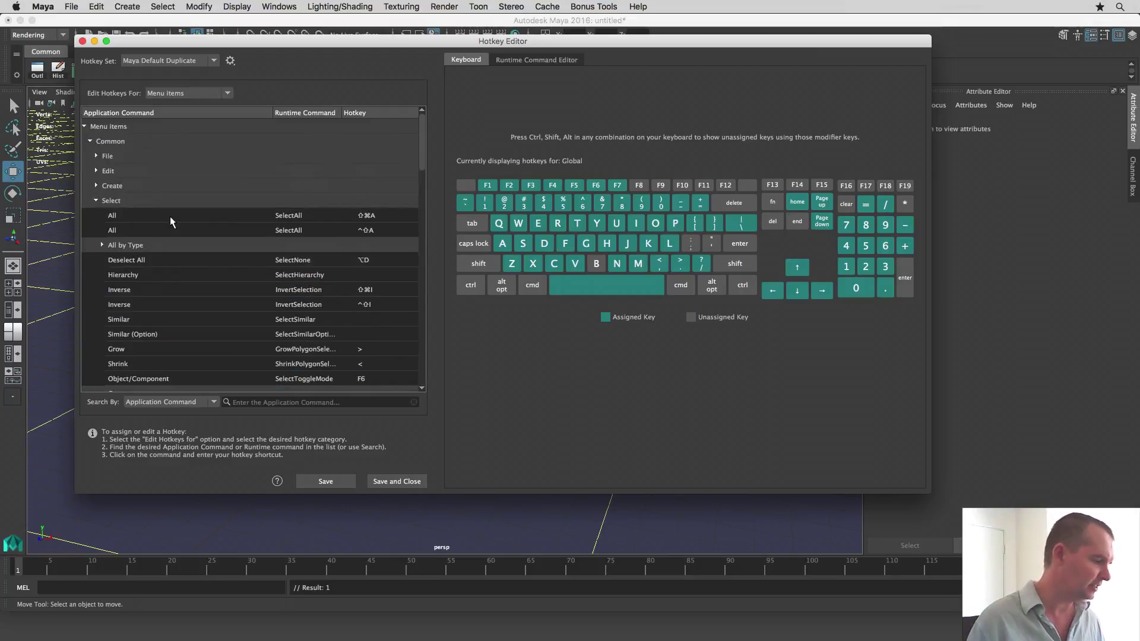
{"action": "left_click", "coordinate": [187, 92]}
{"action": "left_click", "coordinate": [188, 130]}
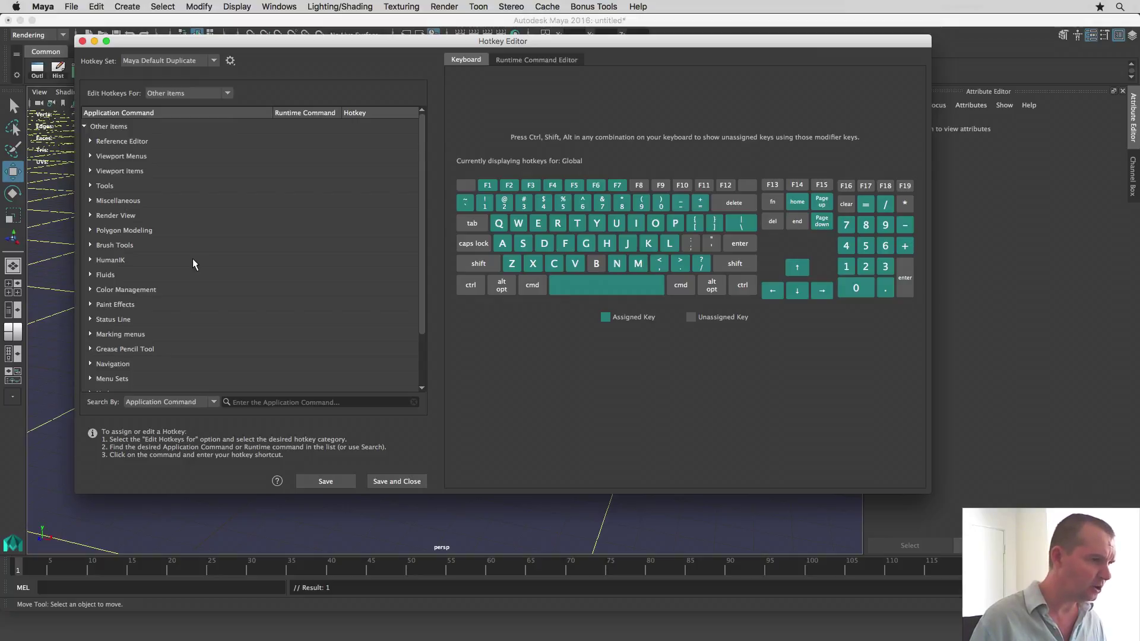
{"action": "scroll", "coordinate": [193, 259], "scroll_direction": "down", "scroll_amount": 2}
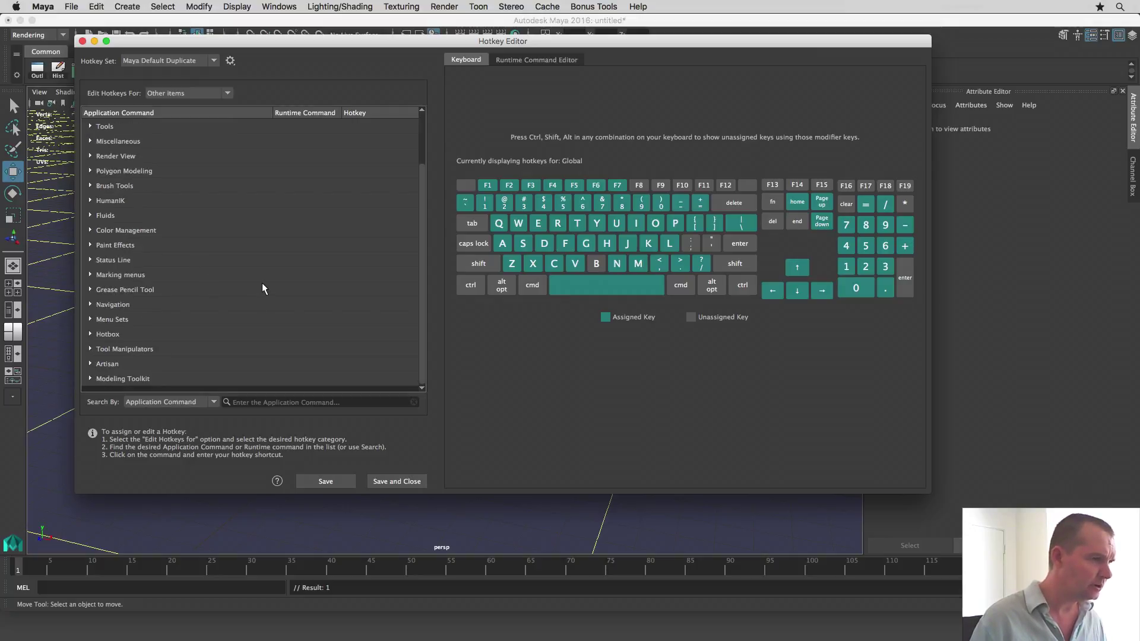
{"action": "scroll", "coordinate": [263, 283], "scroll_direction": "up", "scroll_amount": 2}
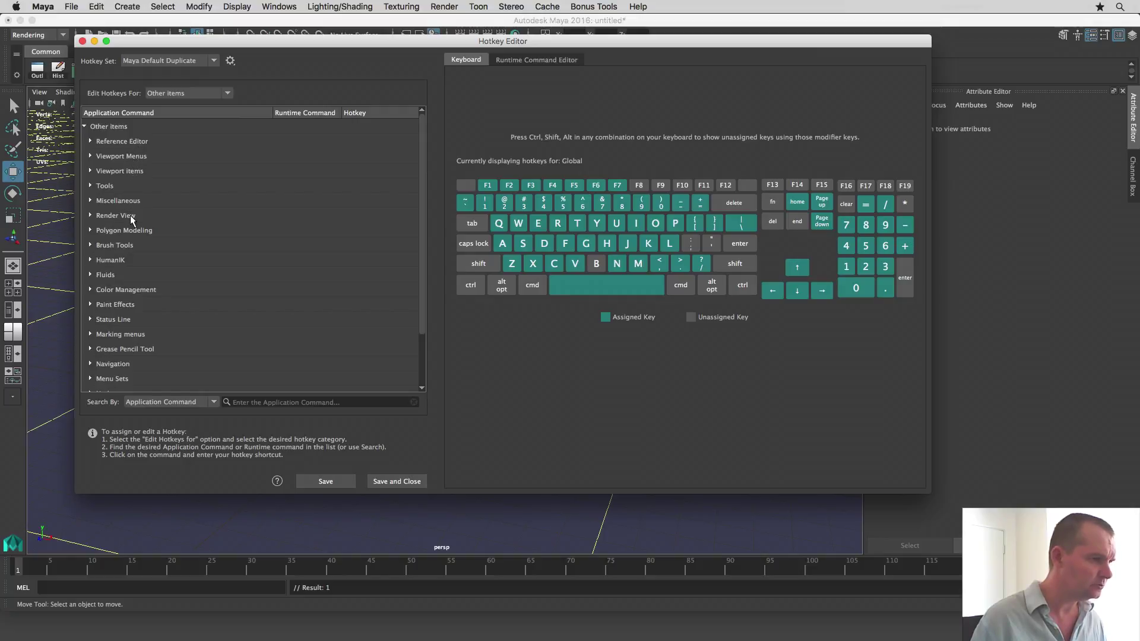
{"action": "scroll", "coordinate": [133, 218], "scroll_direction": "down", "scroll_amount": 2}
Step: Expand Modeling Toolkit, scroll through its commands, and move the editor lower to reveal the shelf
{"action": "double_click", "coordinate": [127, 381]}
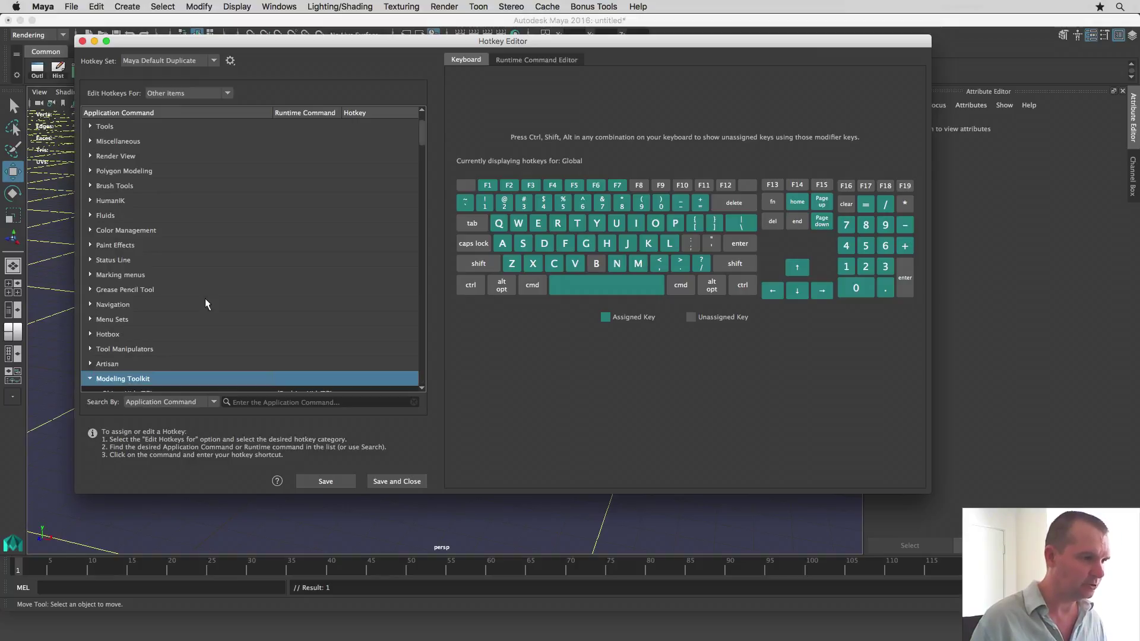
{"action": "scroll", "coordinate": [205, 297], "scroll_direction": "down", "scroll_amount": 5}
{"action": "scroll", "coordinate": [204, 303], "scroll_direction": "up", "scroll_amount": 3}
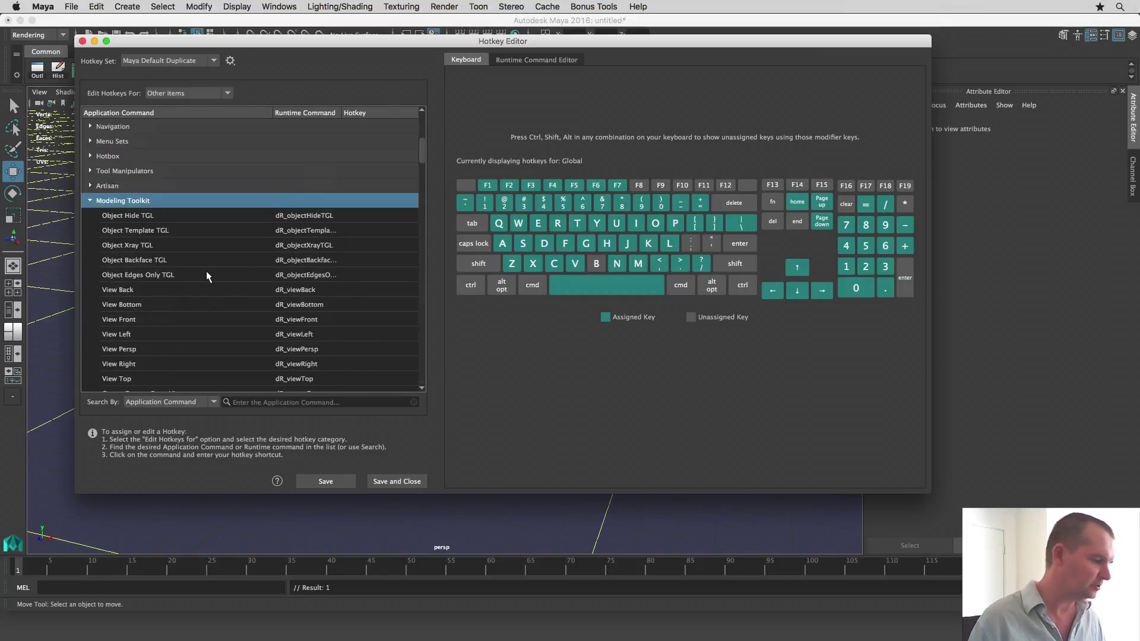
{"action": "scroll", "coordinate": [206, 271], "scroll_direction": "down", "scroll_amount": 10}
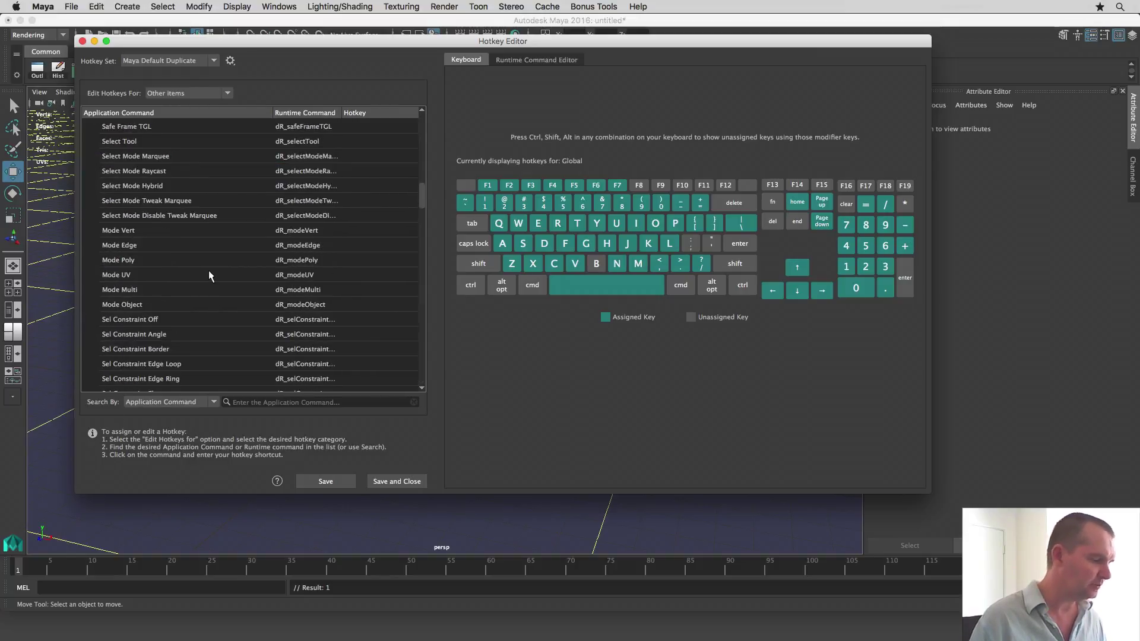
{"action": "scroll", "coordinate": [209, 269], "scroll_direction": "down", "scroll_amount": 10}
{"action": "scroll", "coordinate": [209, 274], "scroll_direction": "down", "scroll_amount": 10}
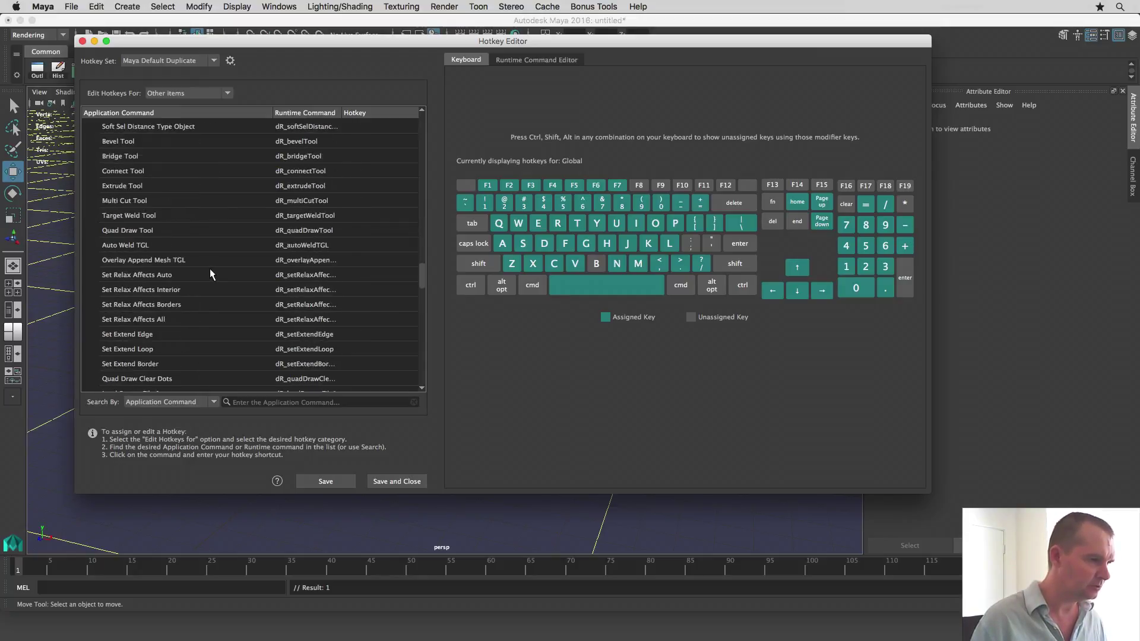
{"action": "scroll", "coordinate": [210, 275], "scroll_direction": "down", "scroll_amount": 3}
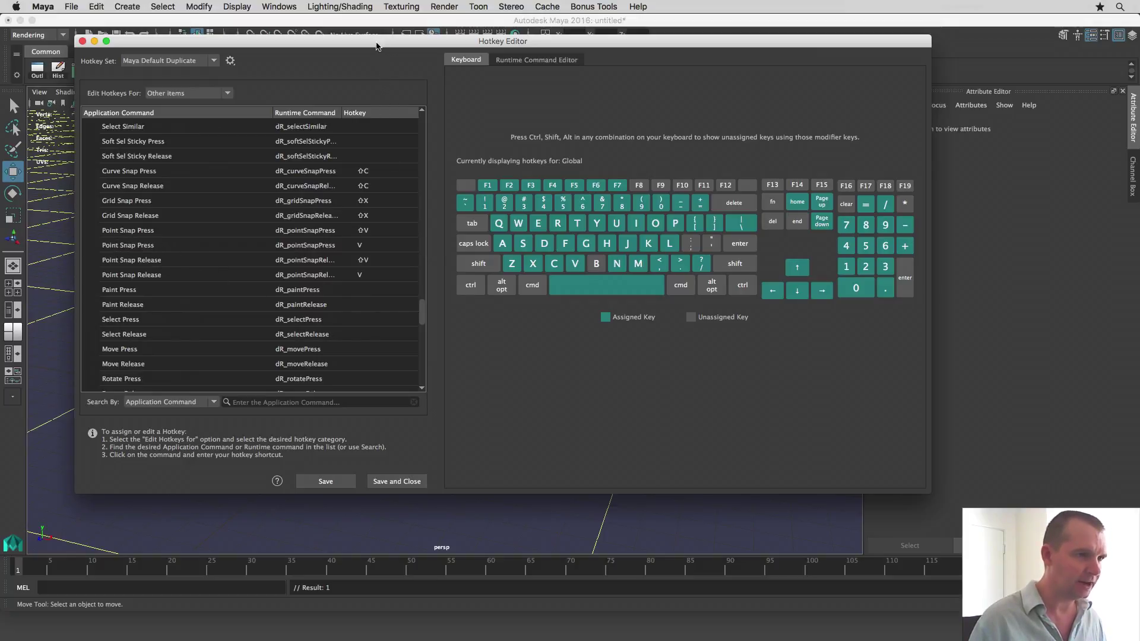
{"action": "left_click_drag", "start_coordinate": [376, 41], "coordinate": [384, 114]}
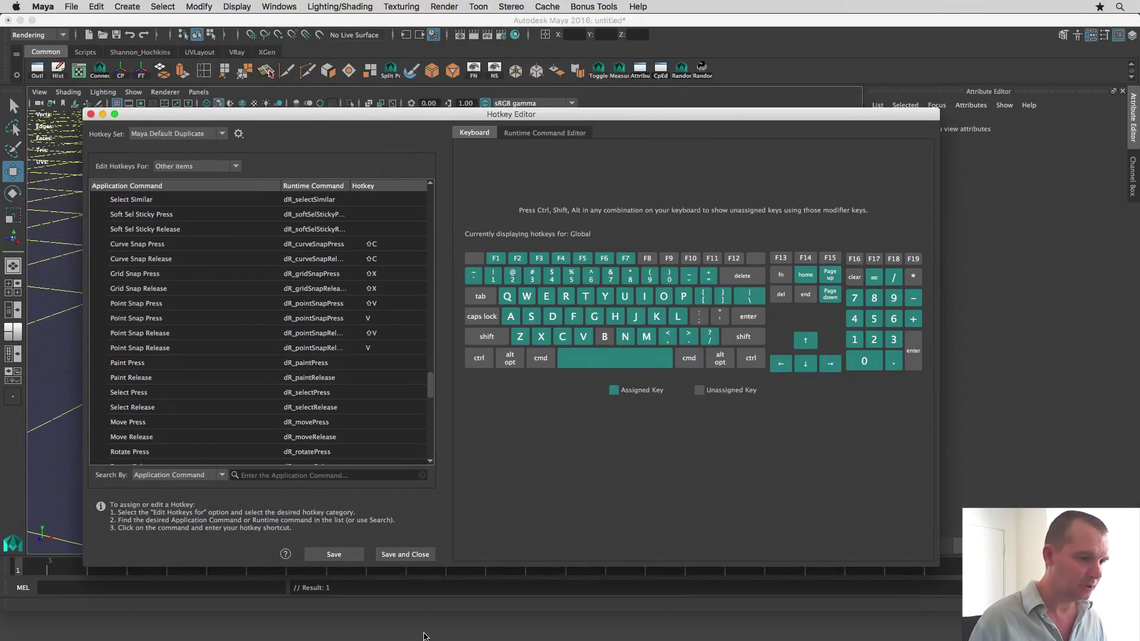
Step: Save and close the Hotkey Editor, then turn on Snap to Points
{"action": "left_click", "coordinate": [396, 555]}
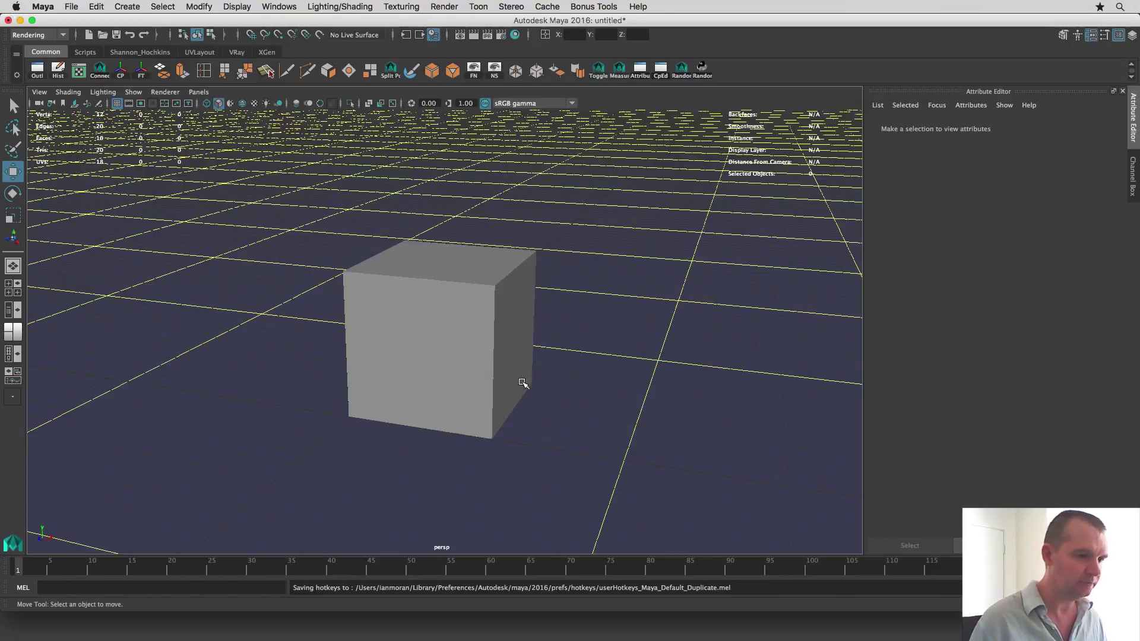
{"action": "left_click", "coordinate": [265, 6]}
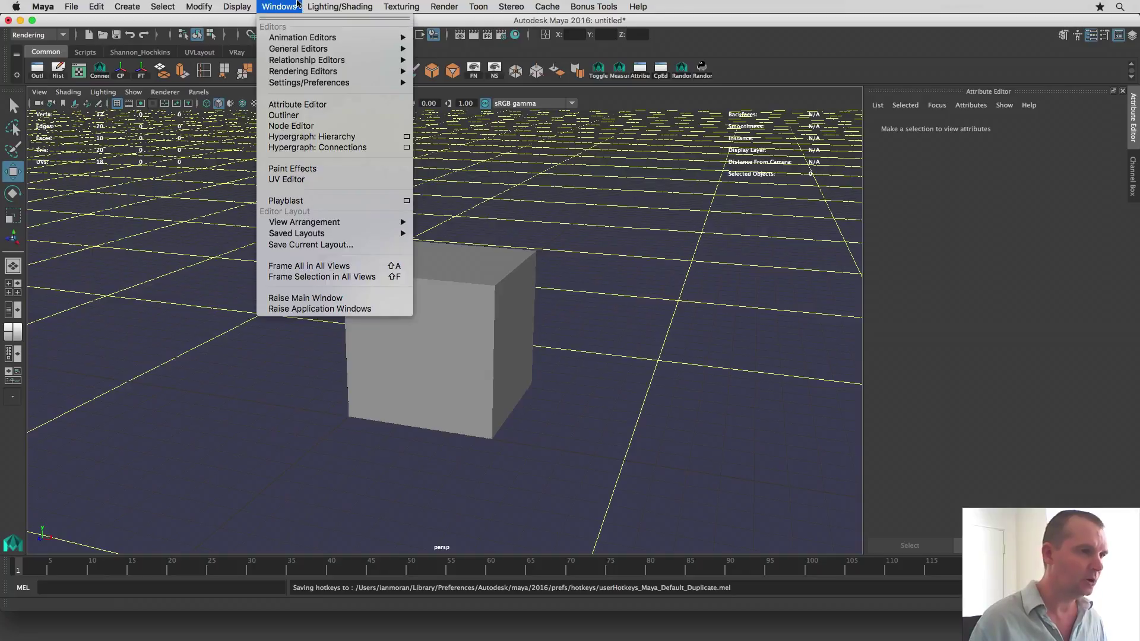
{"action": "left_click", "coordinate": [279, 6]}
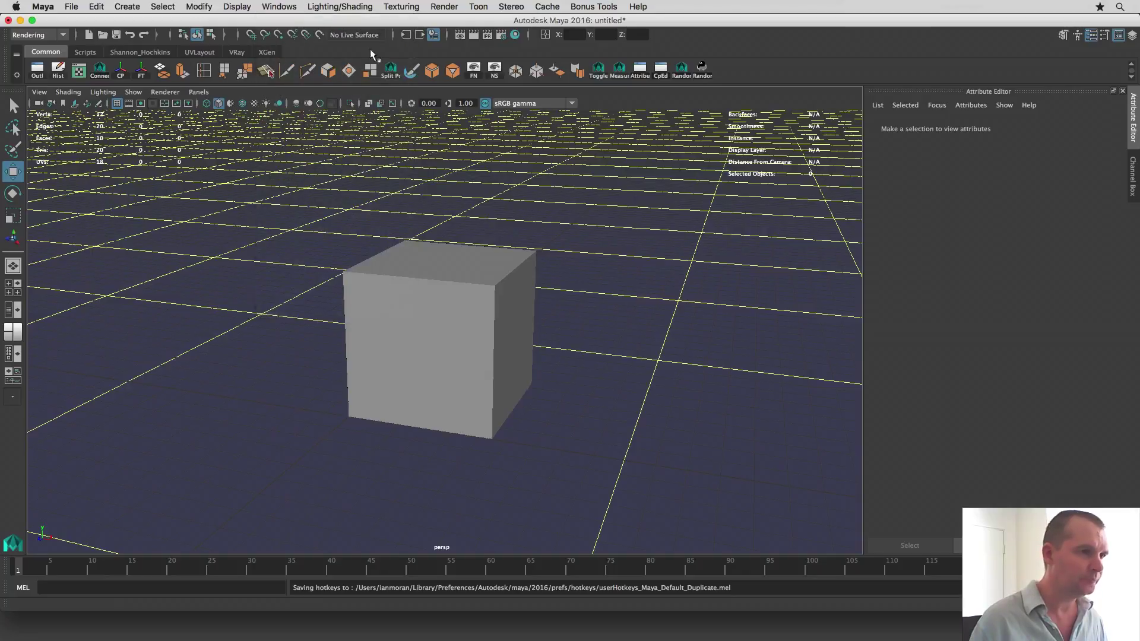
{"action": "left_click", "coordinate": [278, 34]}
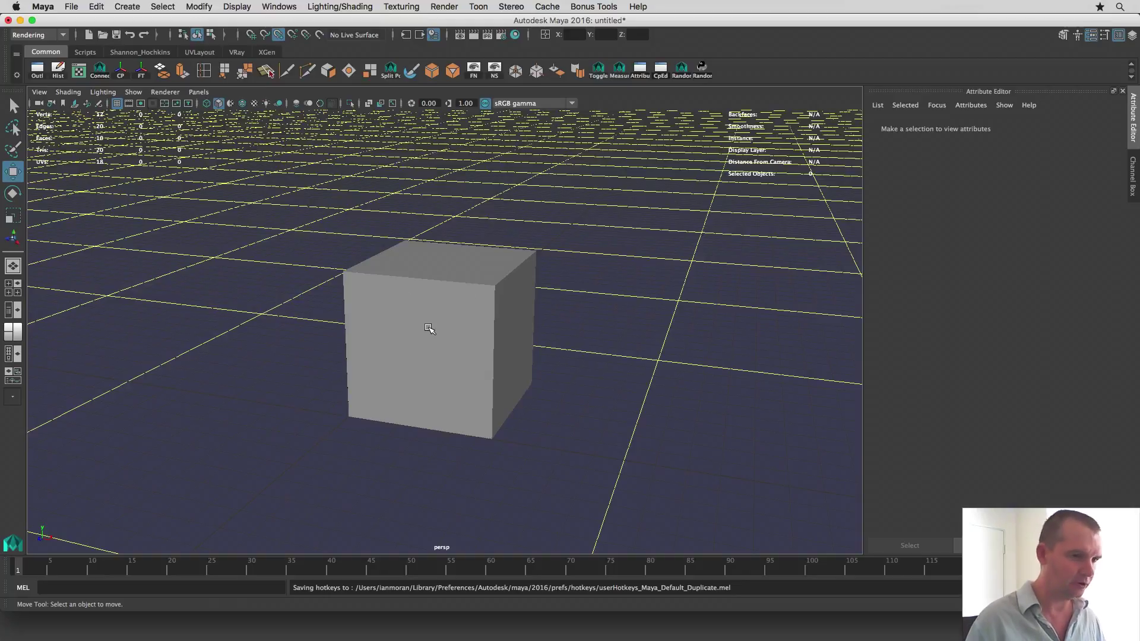
Step: Select the cube's lower-left front vertex and snap it onto another vertex
{"action": "left_click", "coordinate": [462, 314]}
{"action": "left_click_drag", "start_coordinate": [407, 329], "coordinate": [437, 333], "text": "alt"}
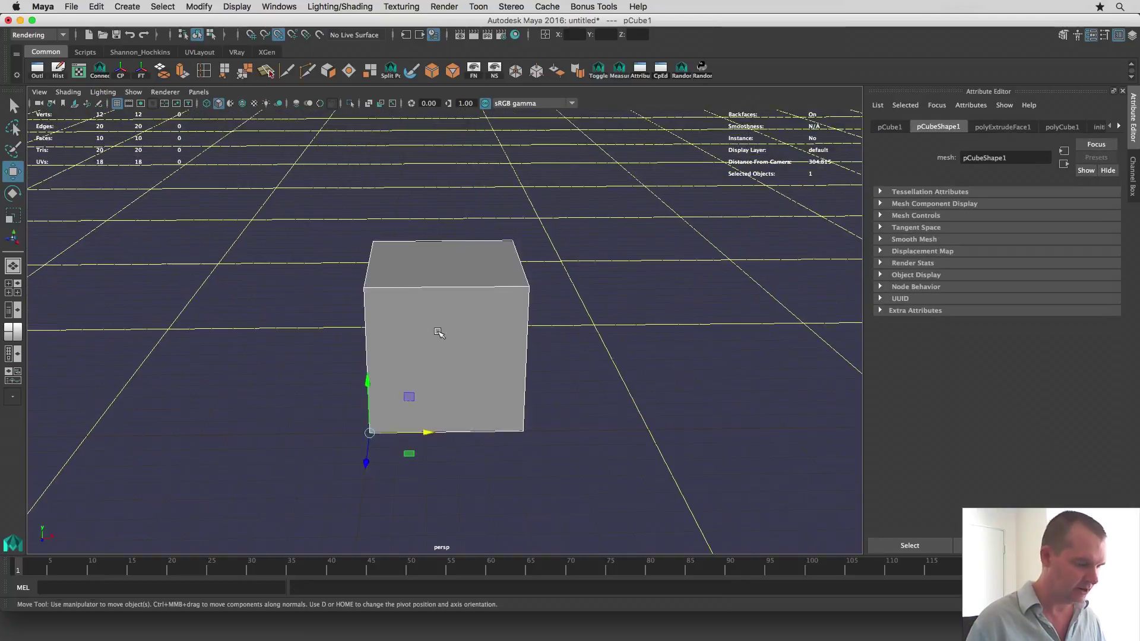
{"action": "left_click", "coordinate": [437, 334], "text": "ctrl"}
{"action": "left_click_drag", "start_coordinate": [357, 422], "coordinate": [385, 456]}
{"action": "left_click_drag", "start_coordinate": [470, 437], "coordinate": [496, 447], "text": "alt"}
{"action": "middle_click_drag", "start_coordinate": [491, 446], "coordinate": [491, 445]}
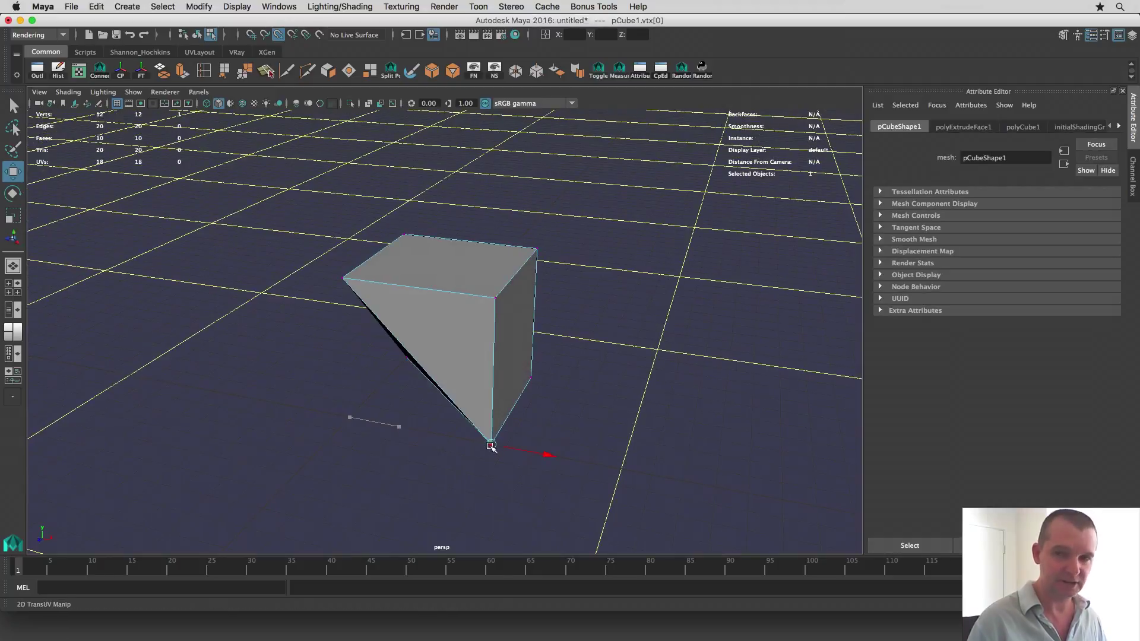
Step: Snap the vertex to another cube corner with the move tool, then undo and deselect
{"action": "mouse_move", "coordinate": [438, 469]}
{"action": "left_mouse_down", "text": "alt"}
{"action": "mouse_move", "coordinate": [422, 466]}
{"action": "mouse_move", "coordinate": [437, 449]}
{"action": "left_mouse_up", "text": "alt"}
{"action": "middle_click_drag", "start_coordinate": [506, 306], "coordinate": [507, 305]}
{"action": "key", "text": "w"}
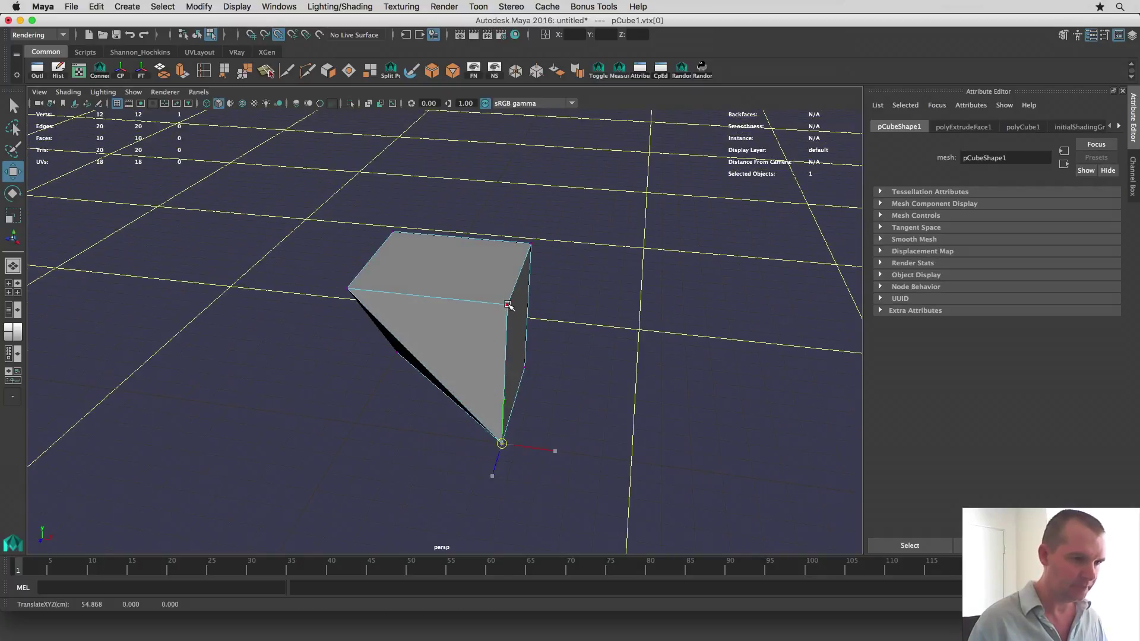
{"action": "middle_click_drag", "start_coordinate": [510, 310], "coordinate": [528, 342]}
{"action": "key", "text": "z"}
{"action": "key", "text": "z"}
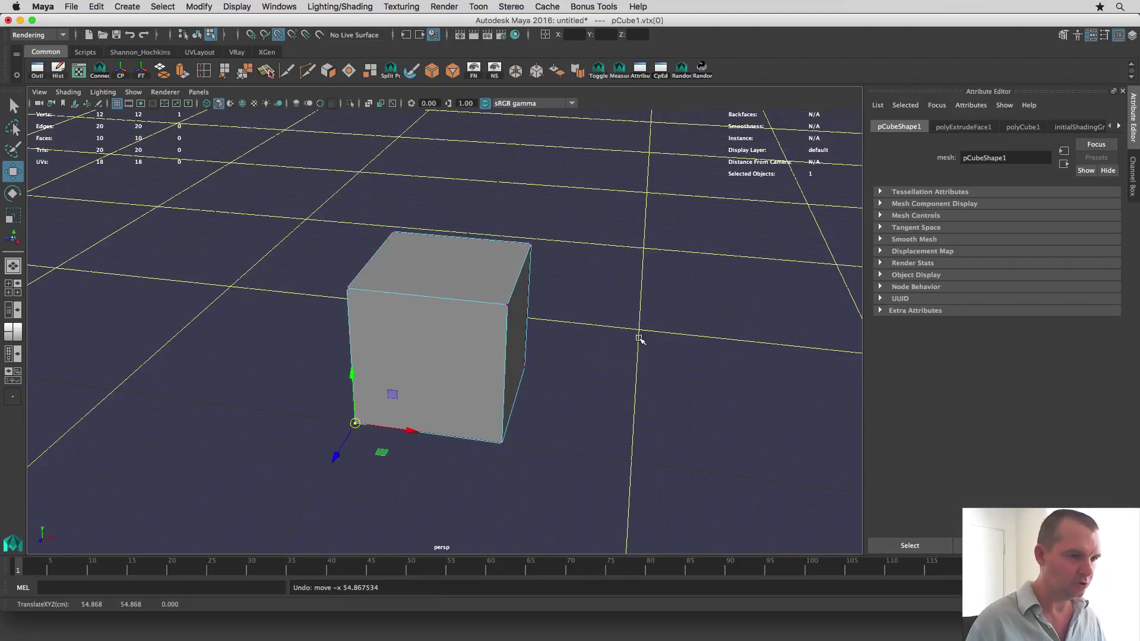
{"action": "left_click", "coordinate": [587, 380]}
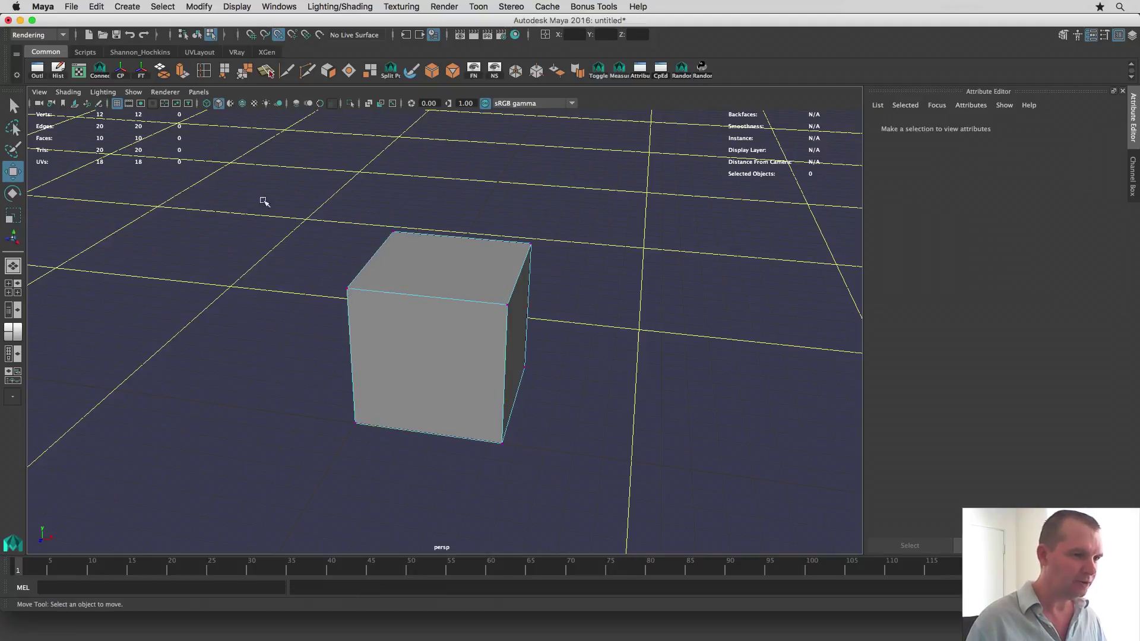
{"action": "left_click", "coordinate": [280, 36]}
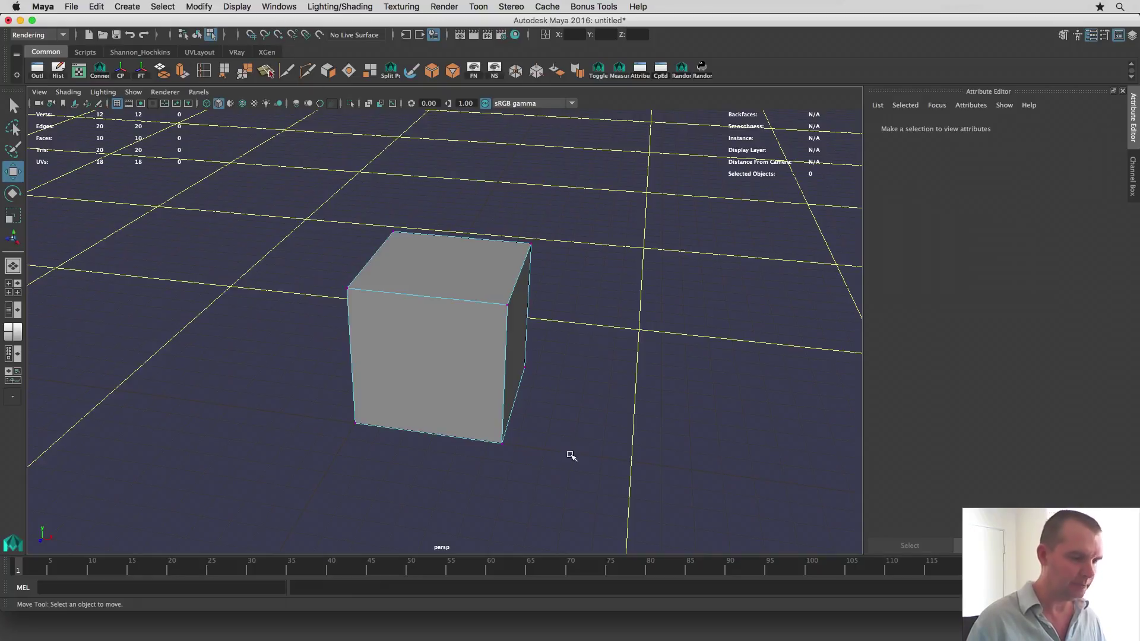
{"action": "left_click_drag", "start_coordinate": [560, 446], "coordinate": [556, 455], "text": "alt"}
{"action": "key", "text": "v"}
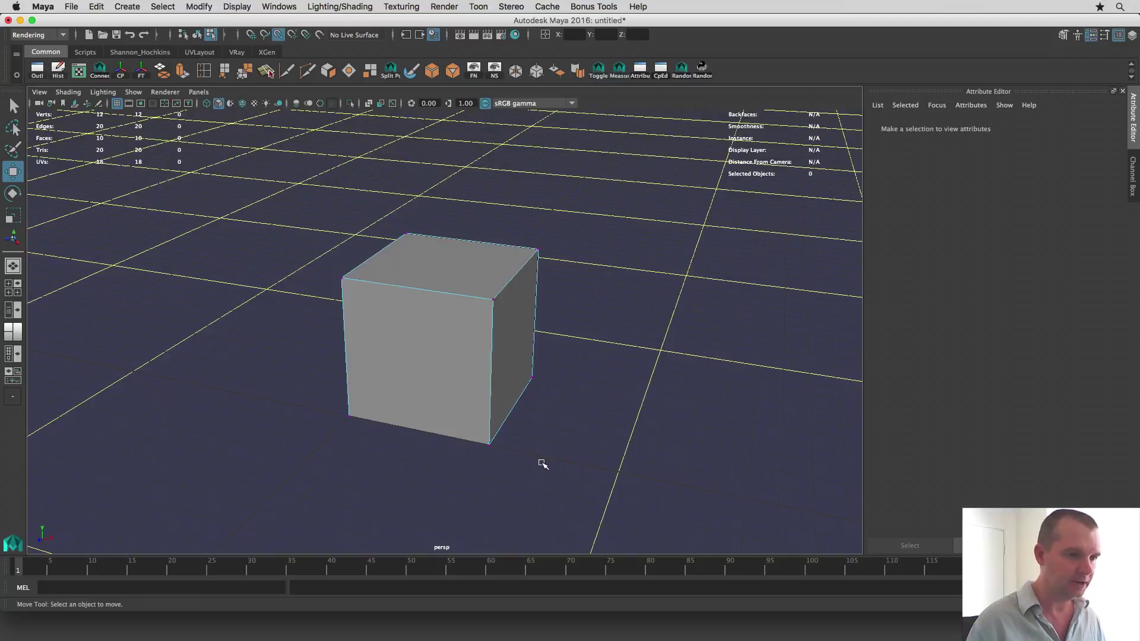
{"action": "left_click_drag", "start_coordinate": [338, 402], "coordinate": [364, 439]}
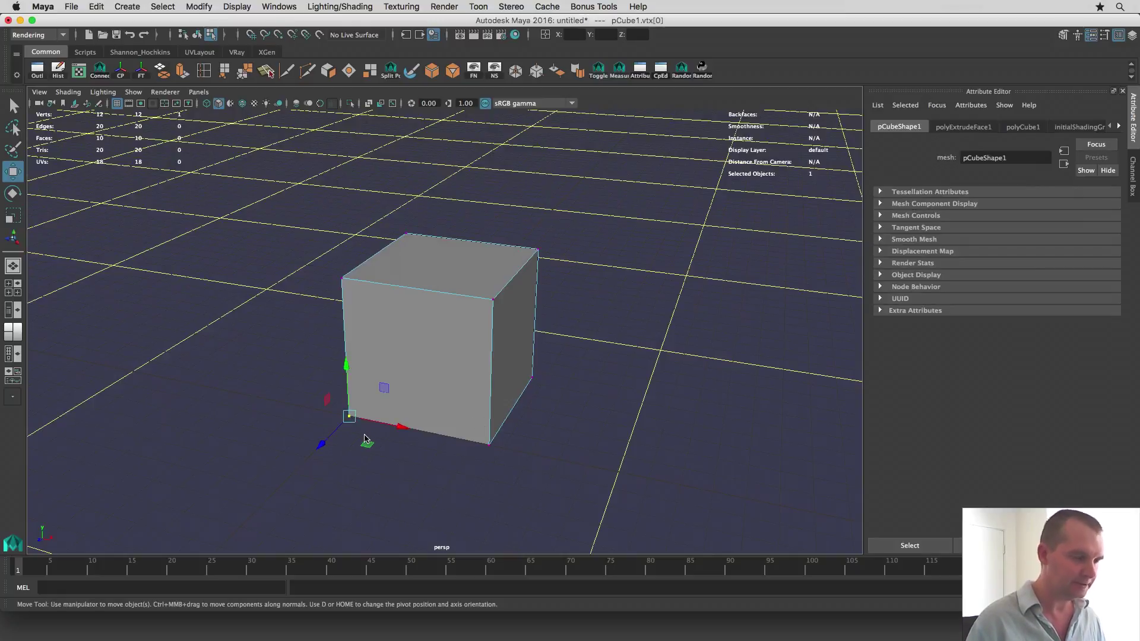
{"action": "left_click", "coordinate": [481, 460]}
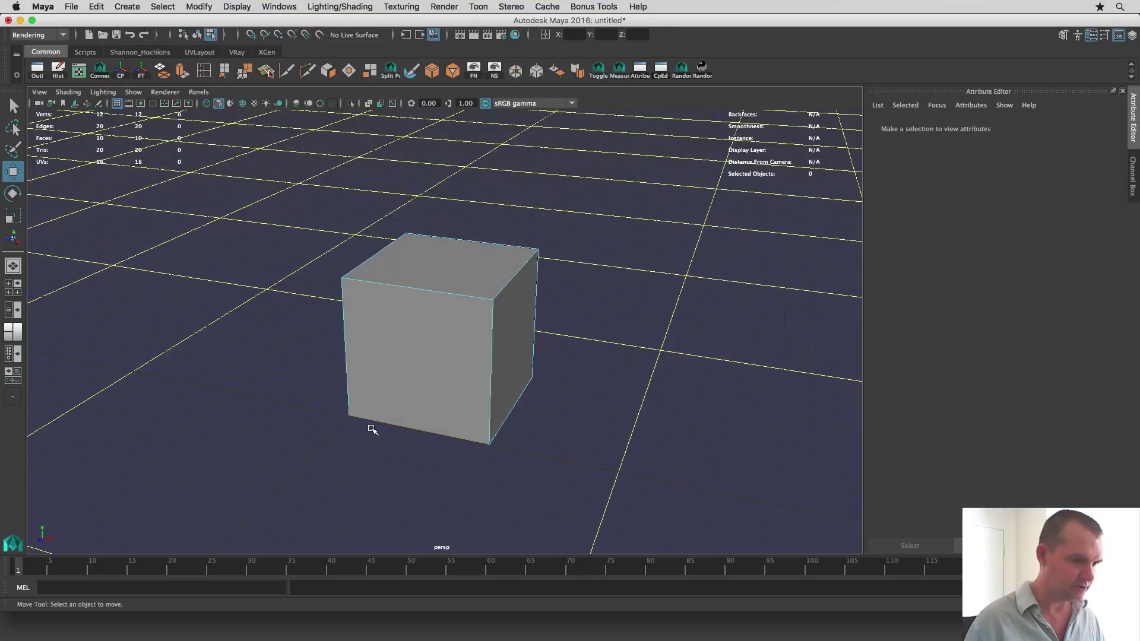
{"action": "key", "text": "q"}
{"action": "left_click", "coordinate": [345, 412]}
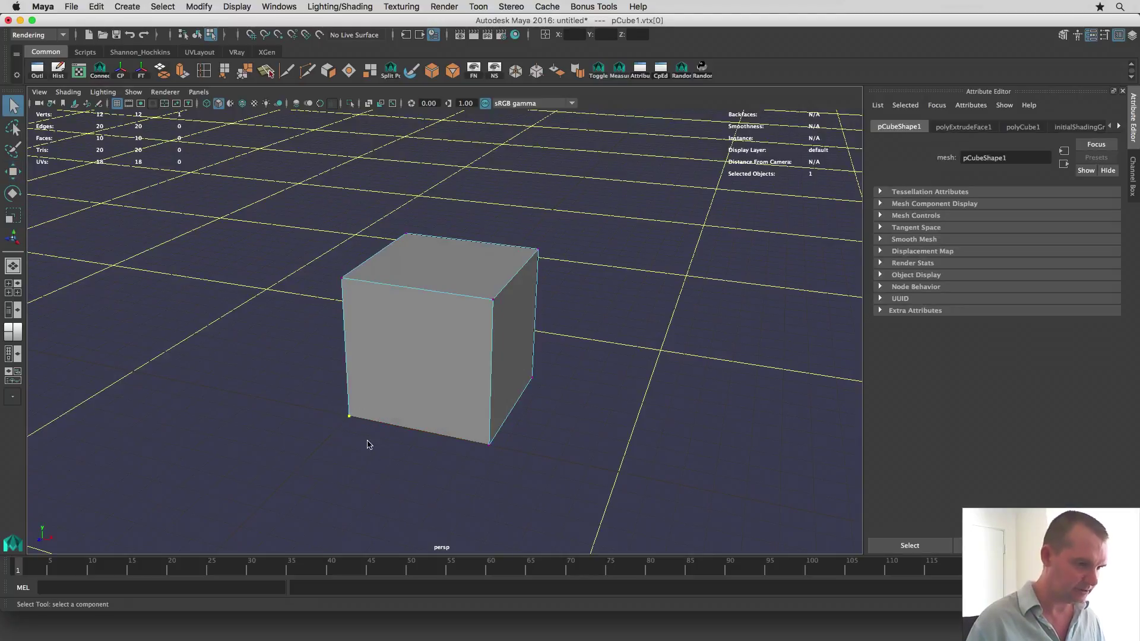
{"action": "key", "text": "w"}
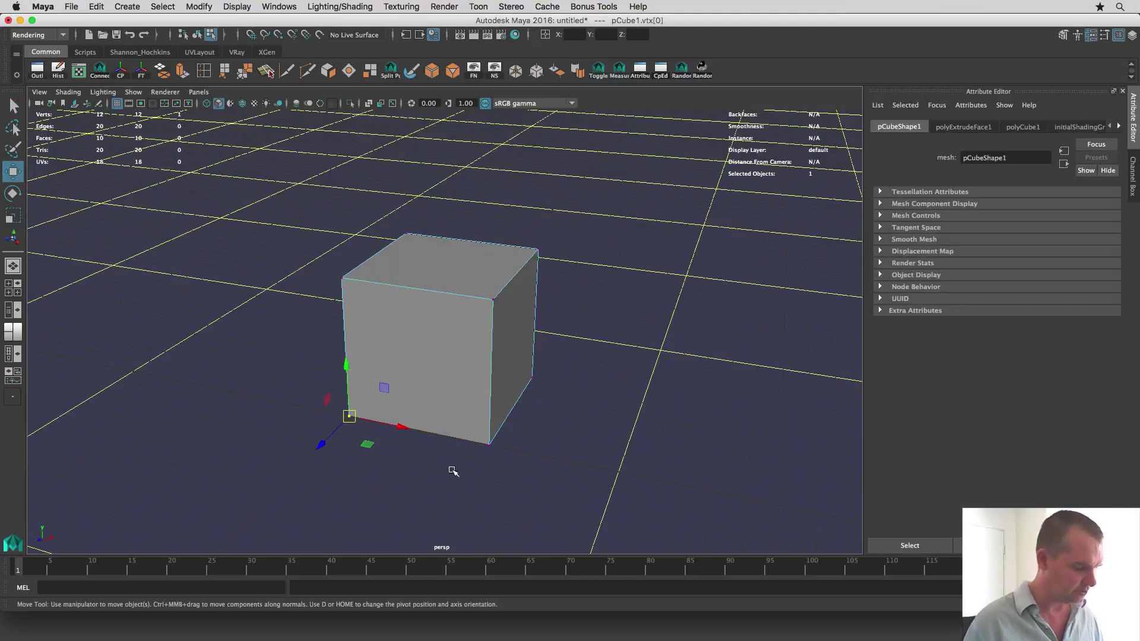
{"action": "key", "text": "v"}
{"action": "middle_click_drag", "start_coordinate": [491, 450], "coordinate": [456, 426]}
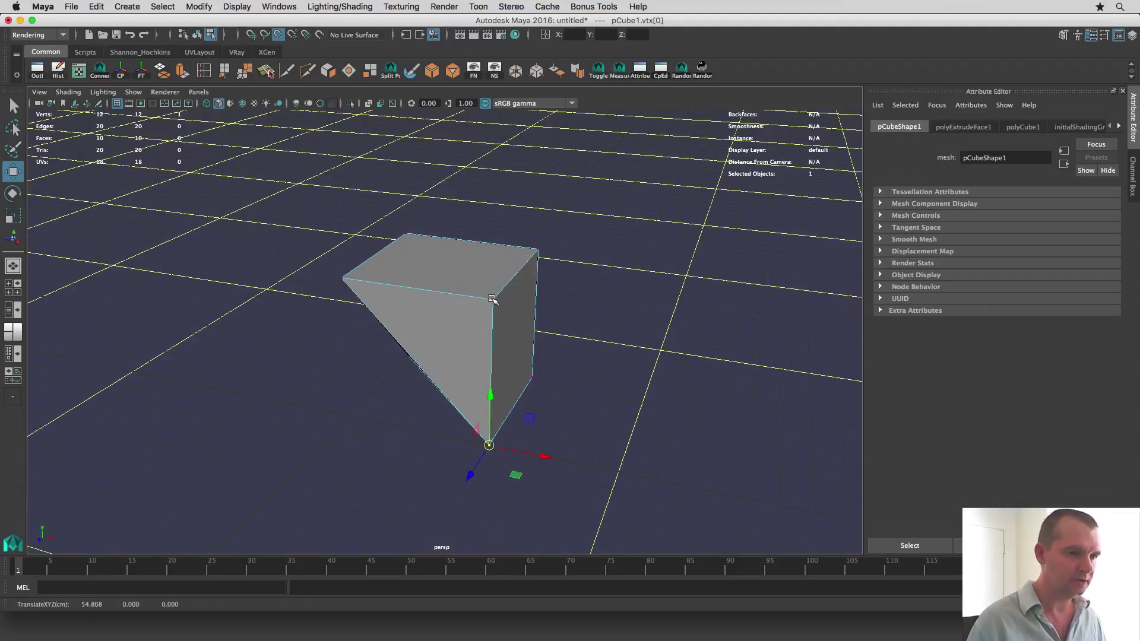
{"action": "middle_click", "coordinate": [493, 300]}
{"action": "middle_click", "coordinate": [538, 249]}
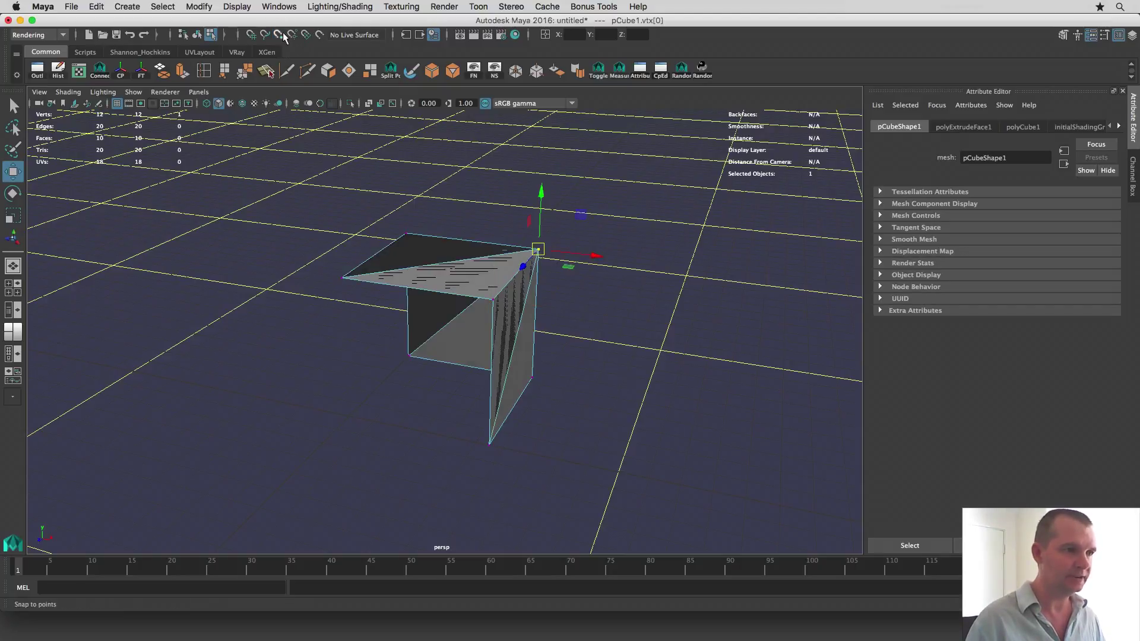
{"action": "key", "text": "ctrl+z"}
{"action": "key", "text": "ctrl+z"}
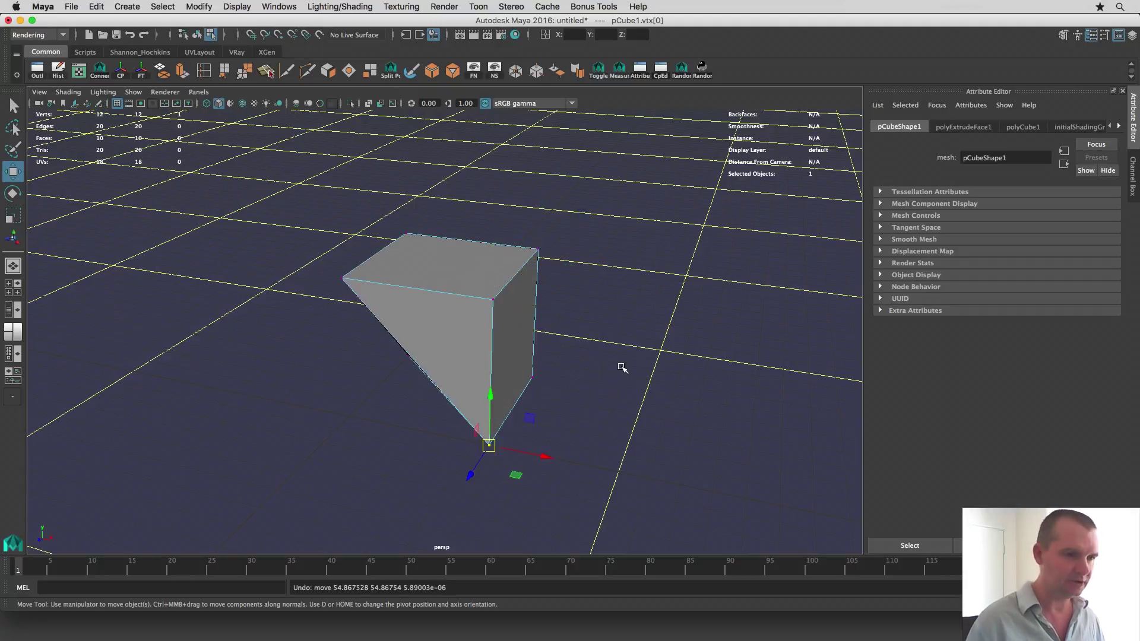
{"action": "key", "text": "ctrl+z"}
{"action": "left_click_drag", "start_coordinate": [292, 369], "coordinate": [280, 364], "text": "alt"}
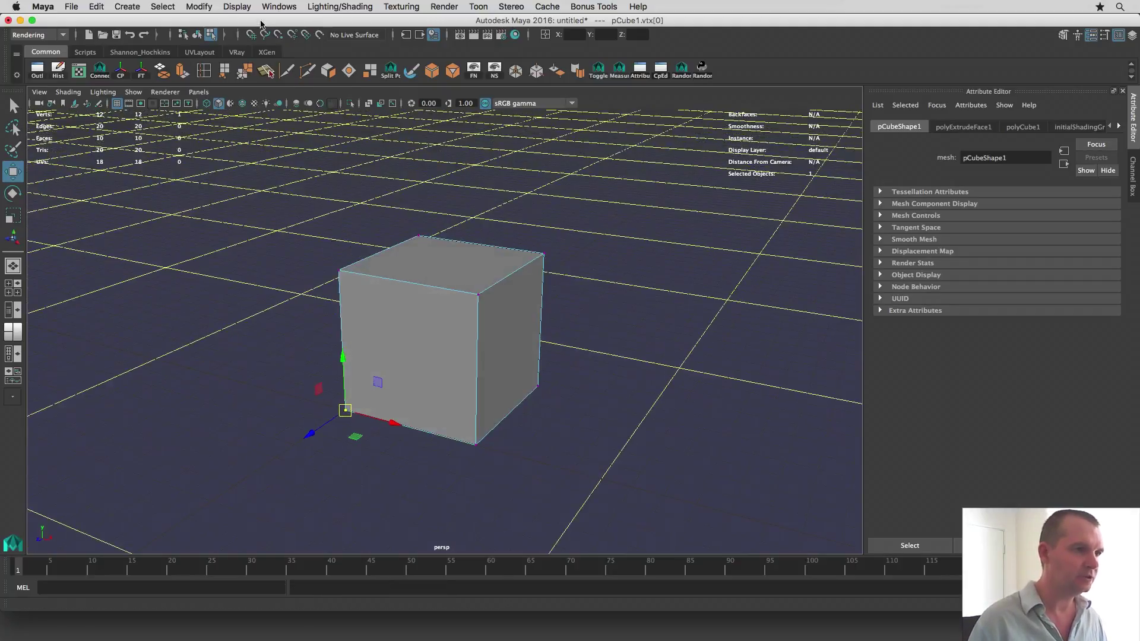
Step: Reopen the Hotkey Editor and set Edit Hotkeys For to Other items
{"action": "left_click", "coordinate": [277, 7]}
{"action": "mouse_move", "coordinate": [321, 90]}
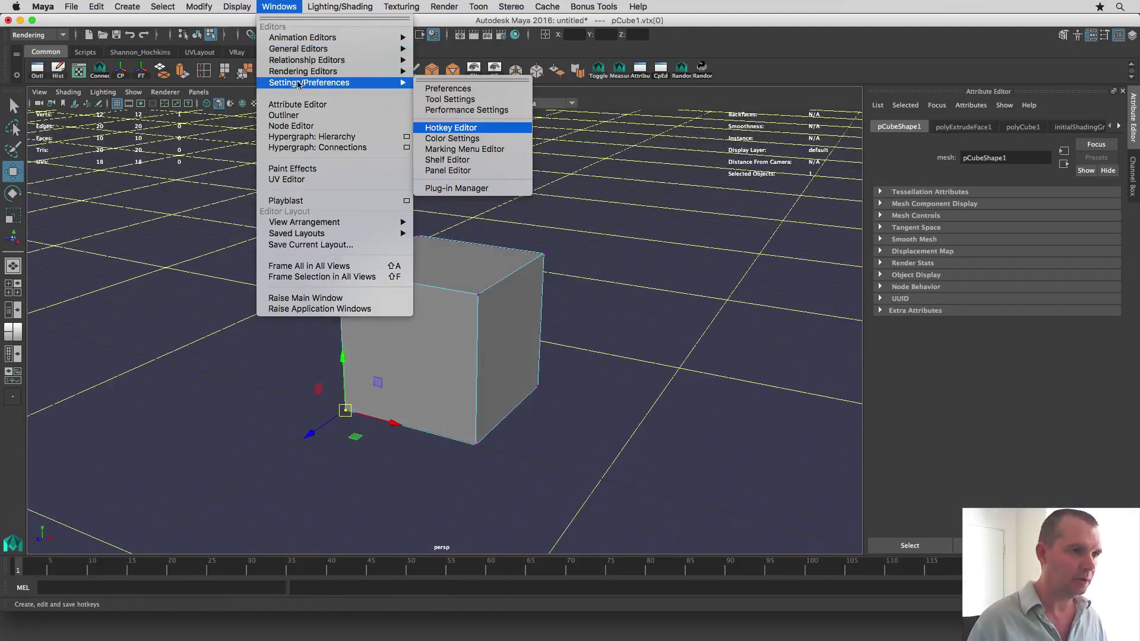
{"action": "left_click", "coordinate": [483, 128]}
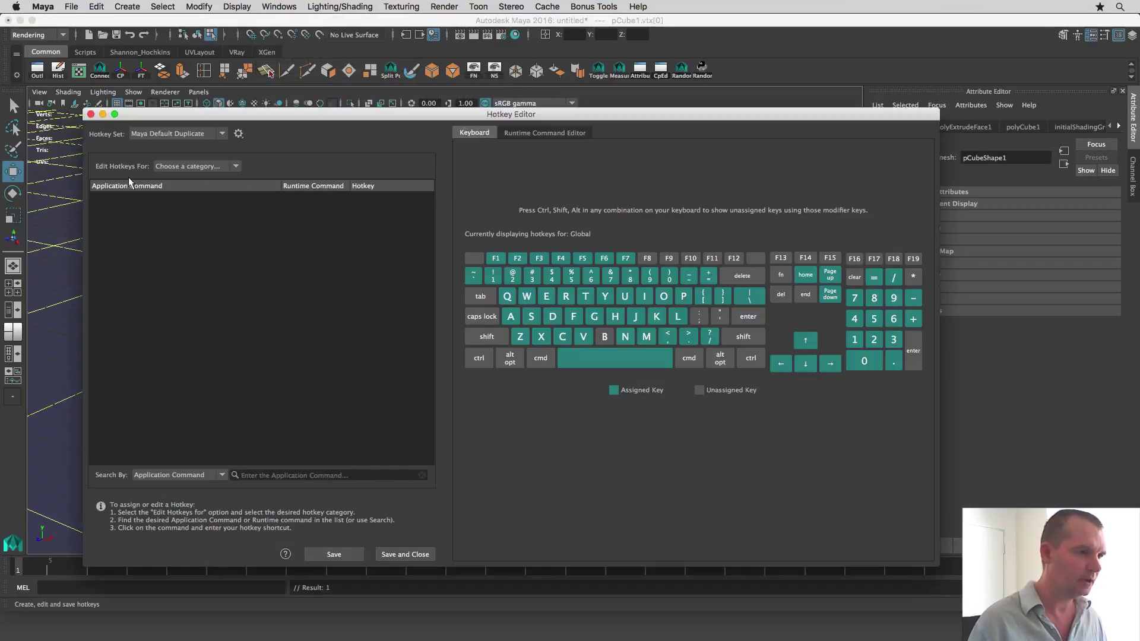
{"action": "left_click", "coordinate": [188, 167]}
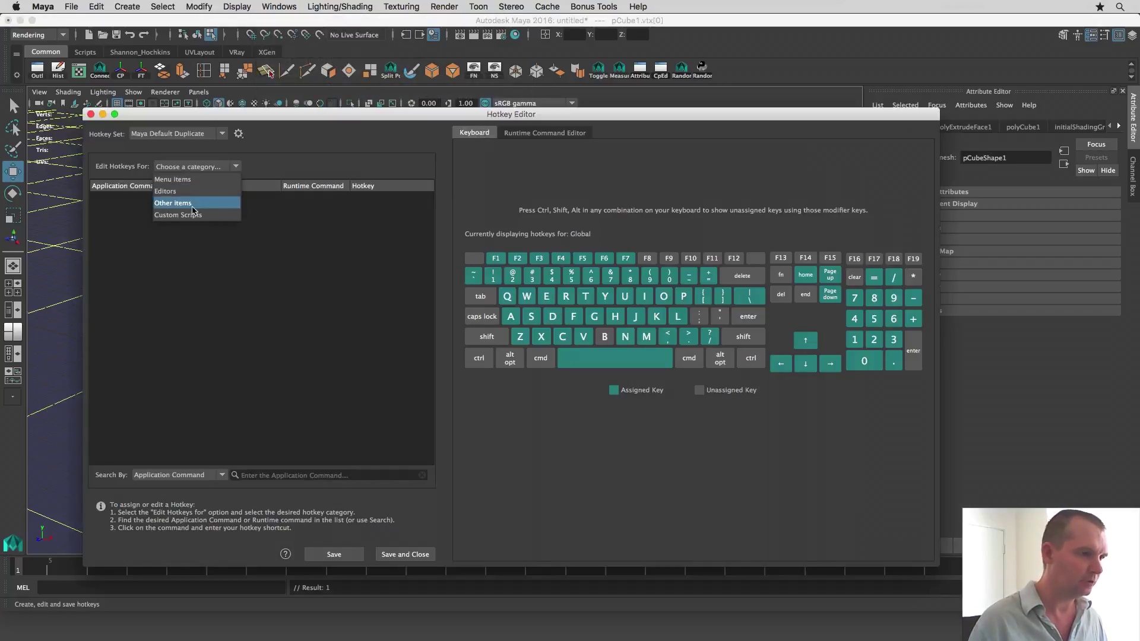
{"action": "left_click", "coordinate": [178, 203]}
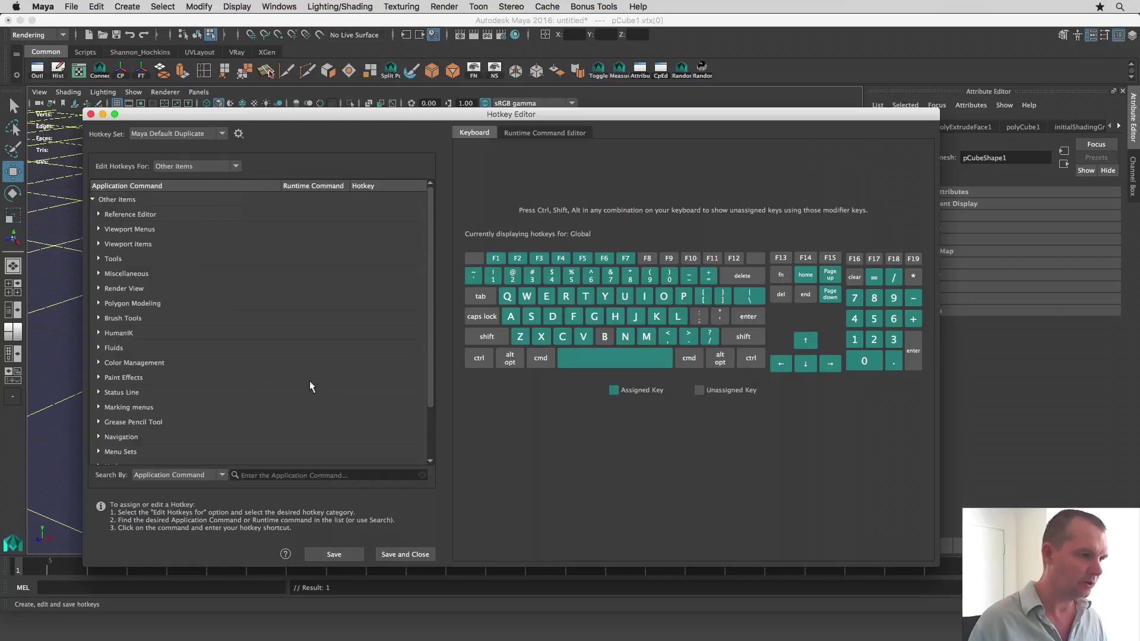
Step: Expand Modeling Toolkit, scroll its commands, and select Paint Press
{"action": "left_click_drag", "start_coordinate": [430, 275], "coordinate": [425, 360]}
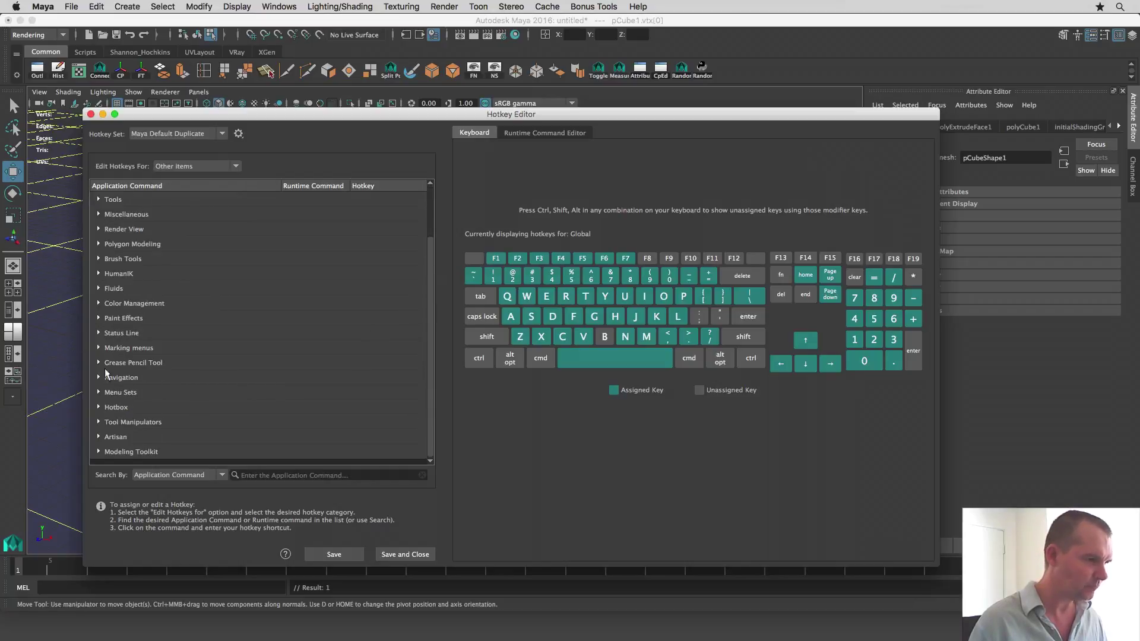
{"action": "left_click", "coordinate": [126, 452]}
{"action": "scroll", "coordinate": [163, 416], "scroll_direction": "down", "scroll_amount": 10}
{"action": "scroll", "coordinate": [166, 406], "scroll_direction": "down", "scroll_amount": 15}
{"action": "scroll", "coordinate": [171, 401], "scroll_direction": "up", "scroll_amount": 2}
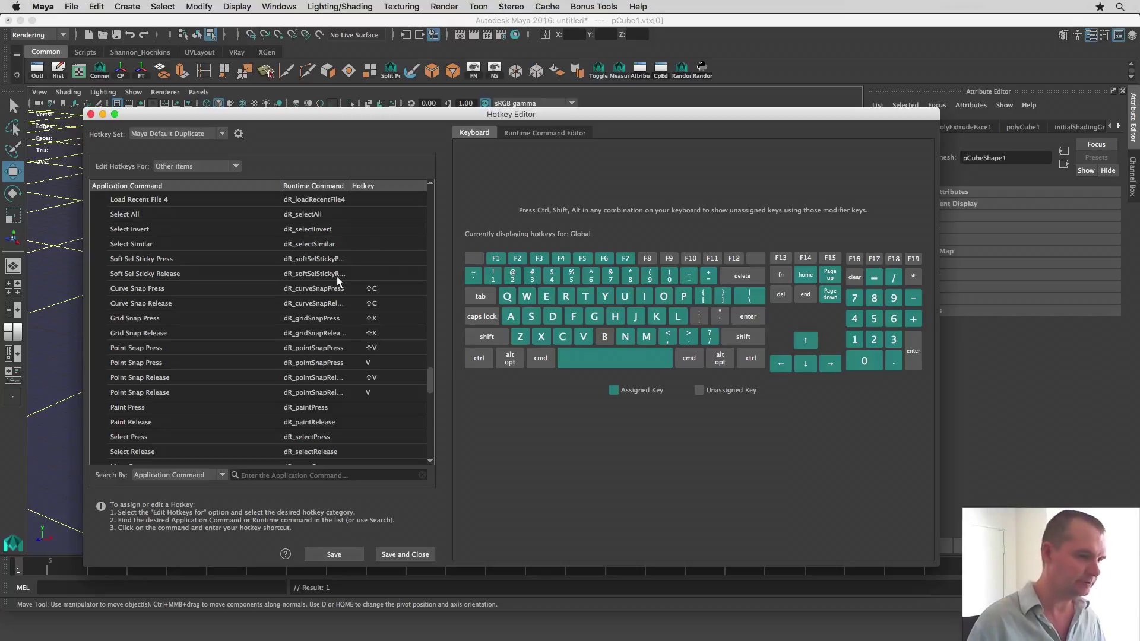
{"action": "left_click", "coordinate": [346, 408]}
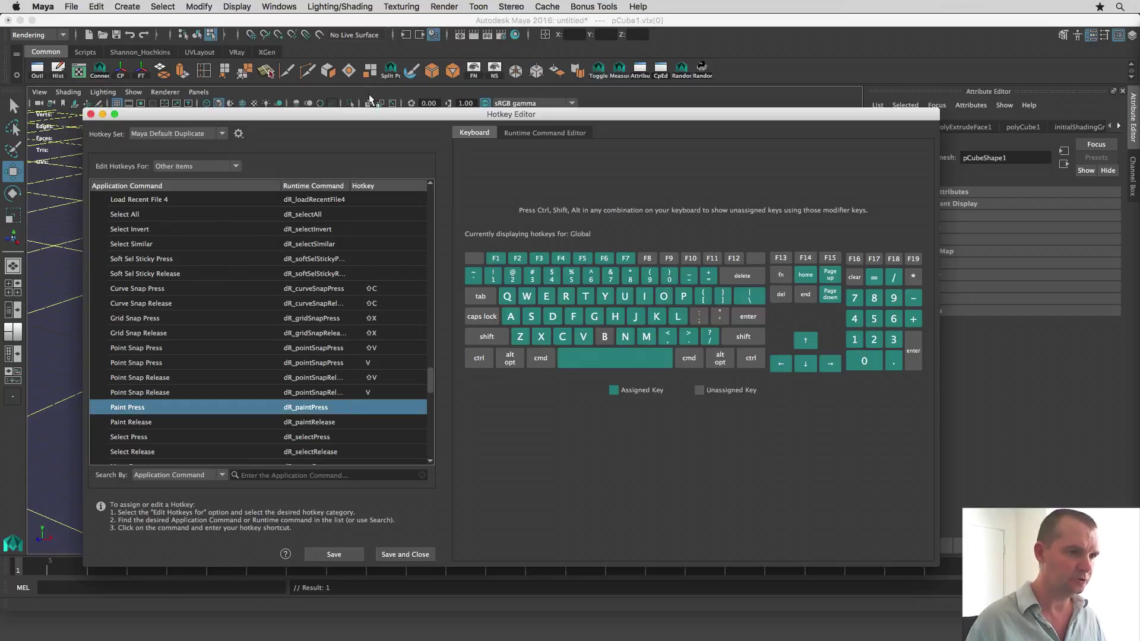
Step: Close the Hotkey Editor, clear the vertex selection, and select the cube's front face
{"action": "left_click_drag", "start_coordinate": [359, 114], "coordinate": [895, 46]}
{"action": "key", "text": "ctrl+a"}
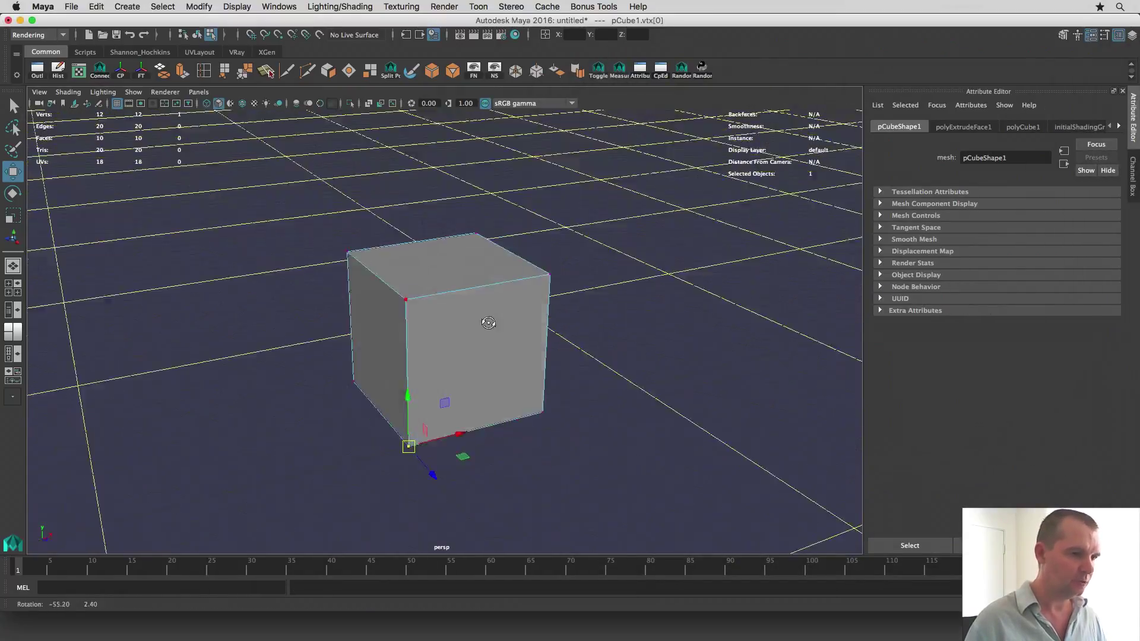
{"action": "left_click_drag", "start_coordinate": [499, 322], "coordinate": [443, 353], "text": "alt"}
{"action": "left_click", "coordinate": [443, 372]}
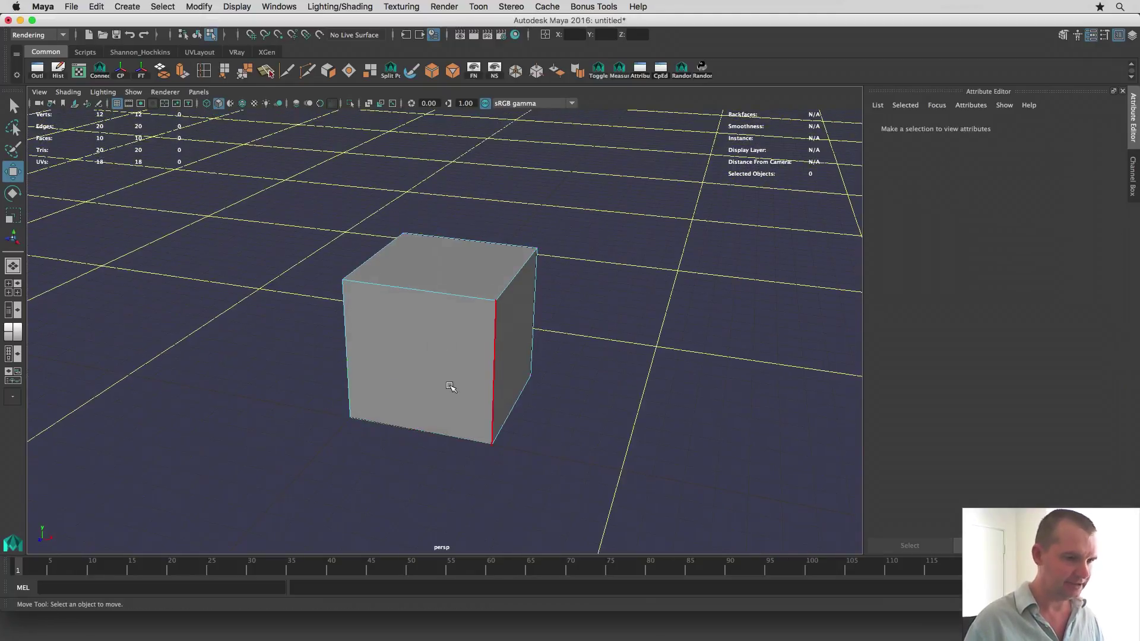
{"action": "left_click", "coordinate": [433, 358]}
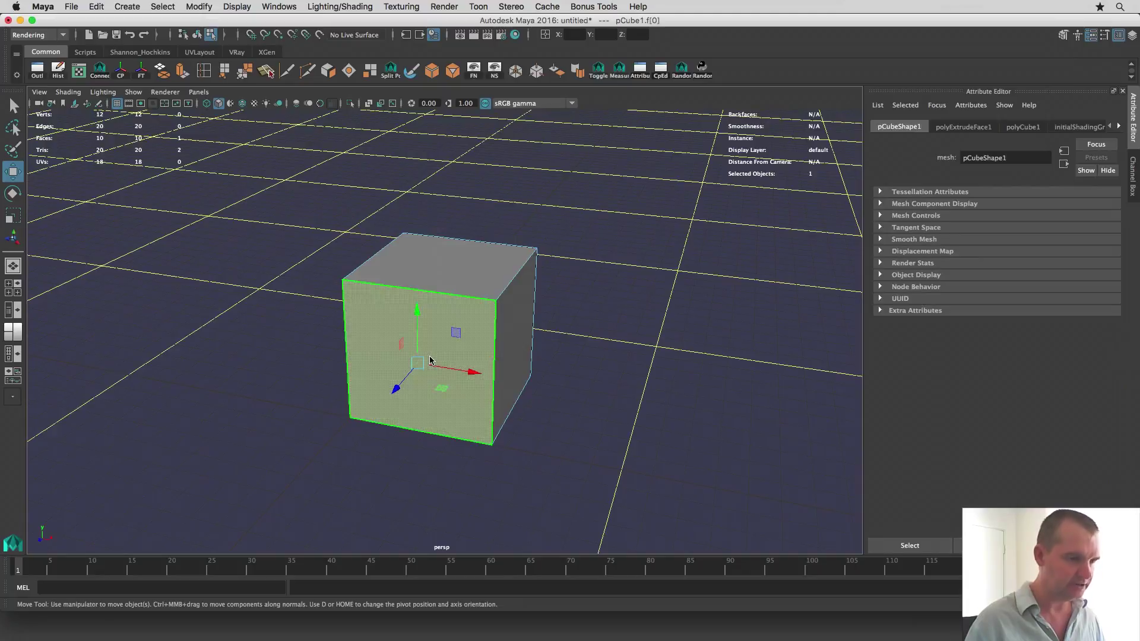
Step: Toggle Snap to Points on and off, orbiting to face the cube's front
{"action": "left_click_drag", "start_coordinate": [416, 352], "coordinate": [383, 350], "text": "alt"}
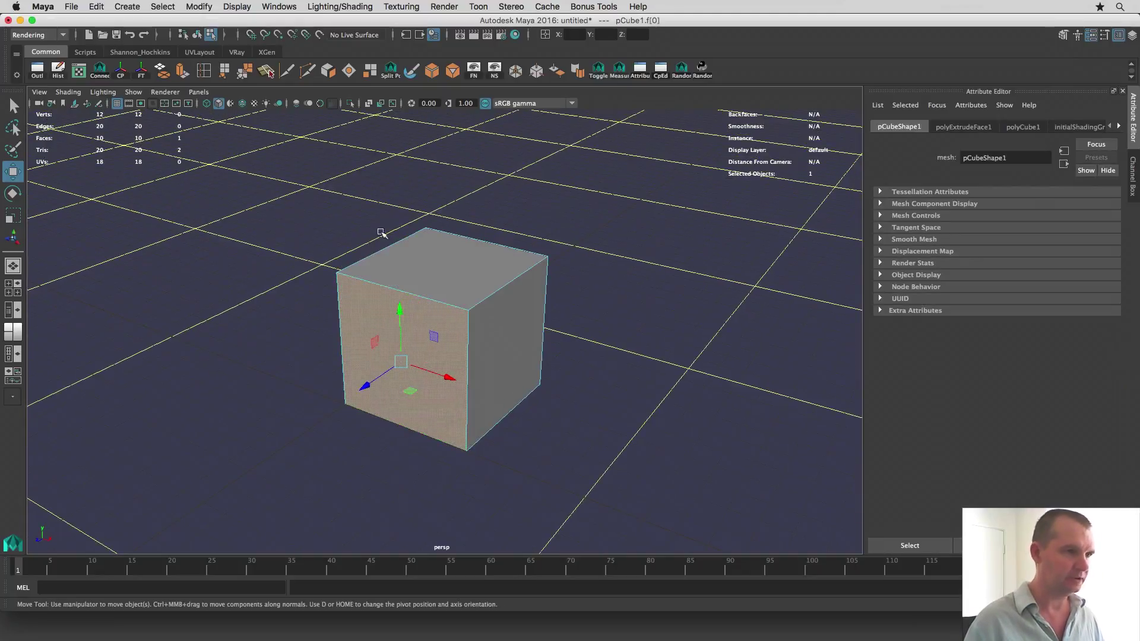
{"action": "left_click", "coordinate": [278, 34]}
{"action": "left_click", "coordinate": [277, 34]}
{"action": "left_click_drag", "start_coordinate": [228, 235], "coordinate": [251, 236], "text": "alt"}
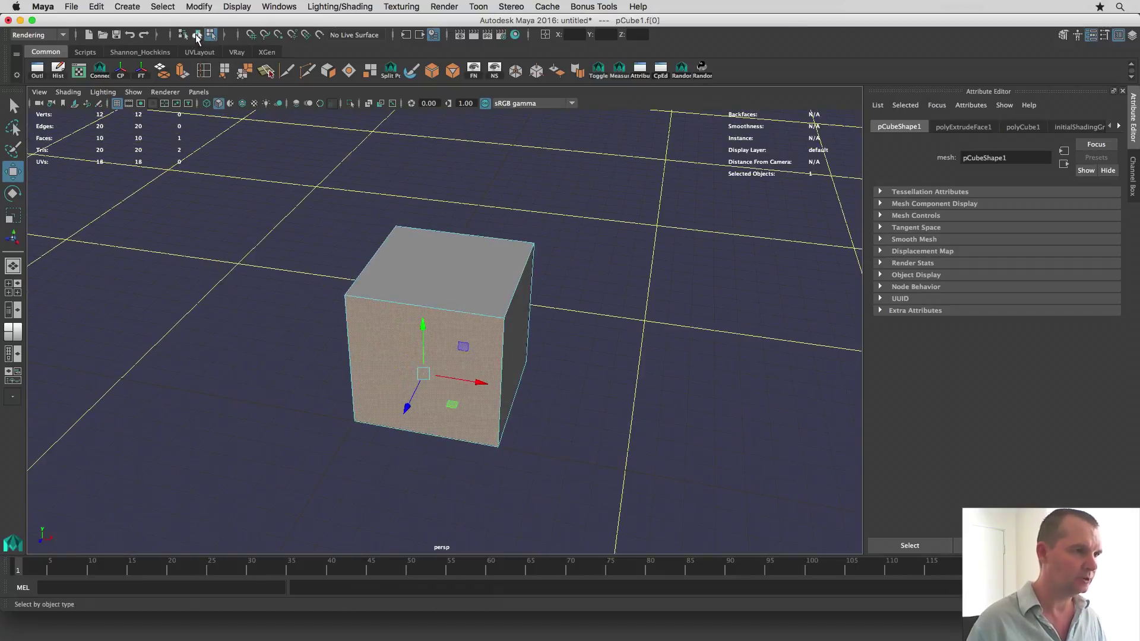
Step: Flip repeatedly between the object and face selection-type buttons, ending in object mode
{"action": "left_click", "coordinate": [197, 36]}
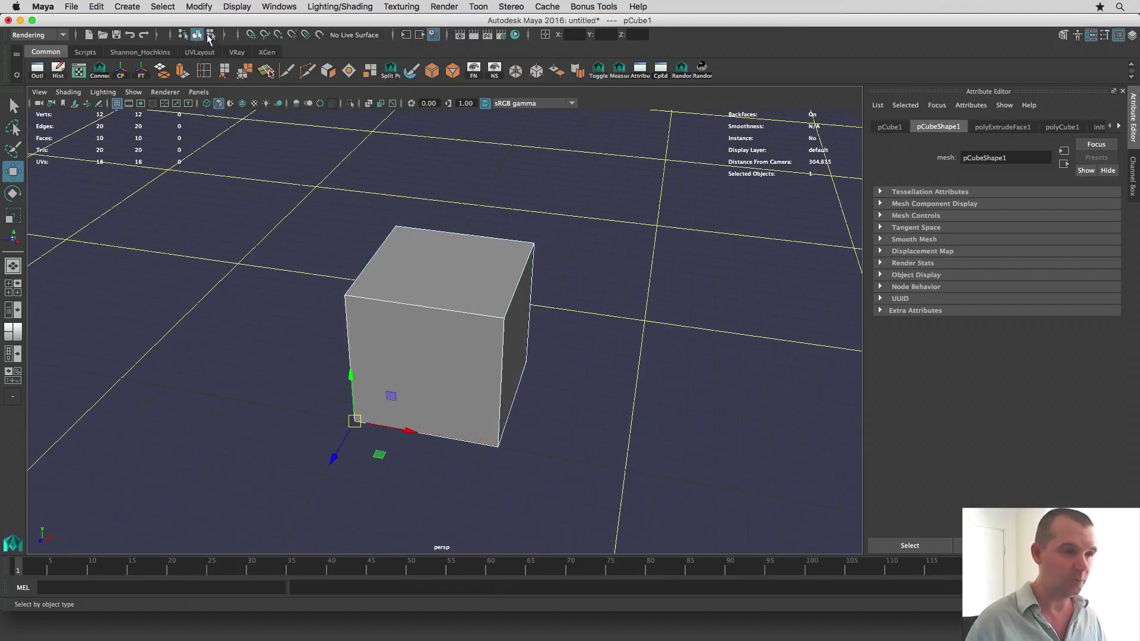
{"action": "left_click", "coordinate": [211, 35]}
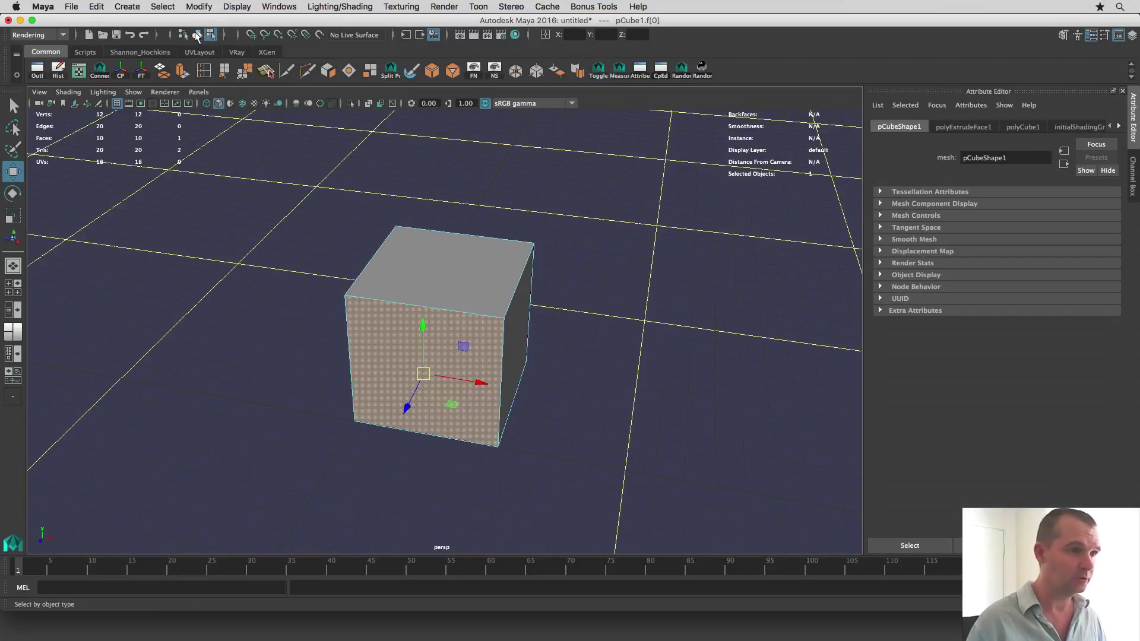
{"action": "left_click", "coordinate": [212, 35]}
{"action": "left_click", "coordinate": [212, 35]}
{"action": "left_click", "coordinate": [211, 35]}
{"action": "left_click", "coordinate": [211, 35]}
{"action": "left_click", "coordinate": [211, 35]}
{"action": "left_click", "coordinate": [212, 35]}
{"action": "left_click", "coordinate": [197, 34]}
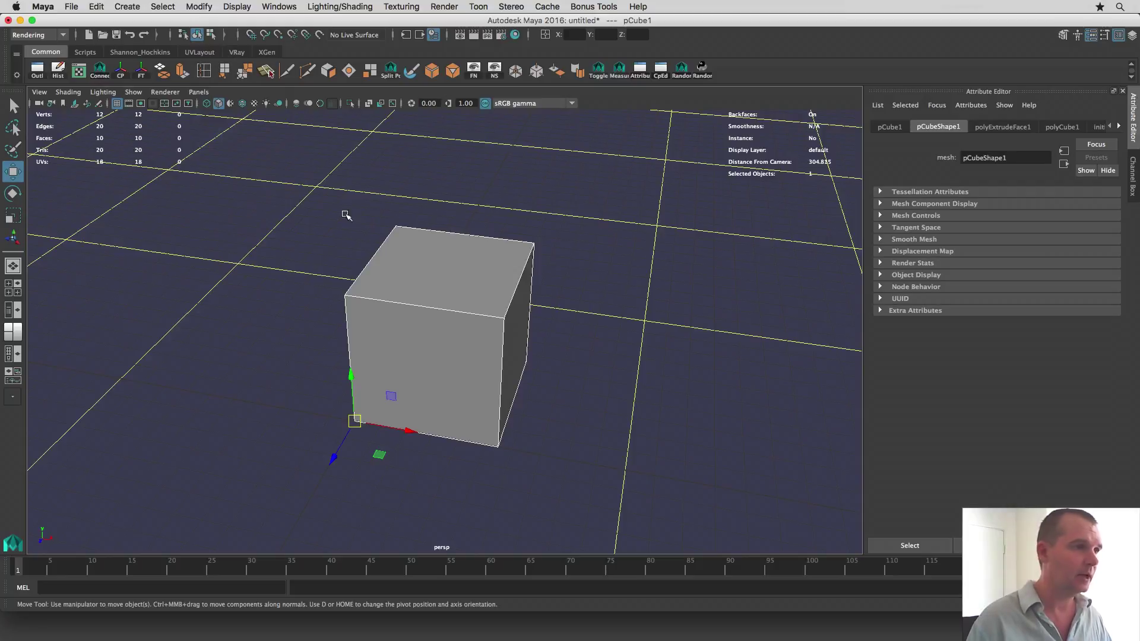
Step: Deselect the cube and open the Hotkey Editor
{"action": "left_click", "coordinate": [338, 216]}
{"action": "left_click", "coordinate": [264, 7]}
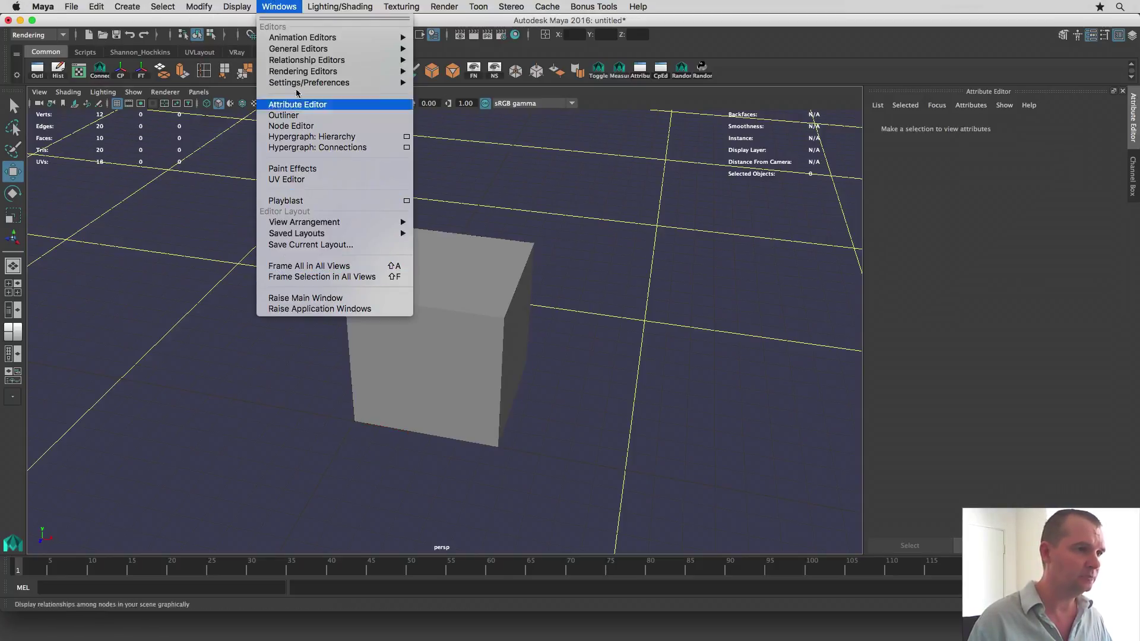
{"action": "mouse_move", "coordinate": [321, 83]}
{"action": "left_click", "coordinate": [450, 128]}
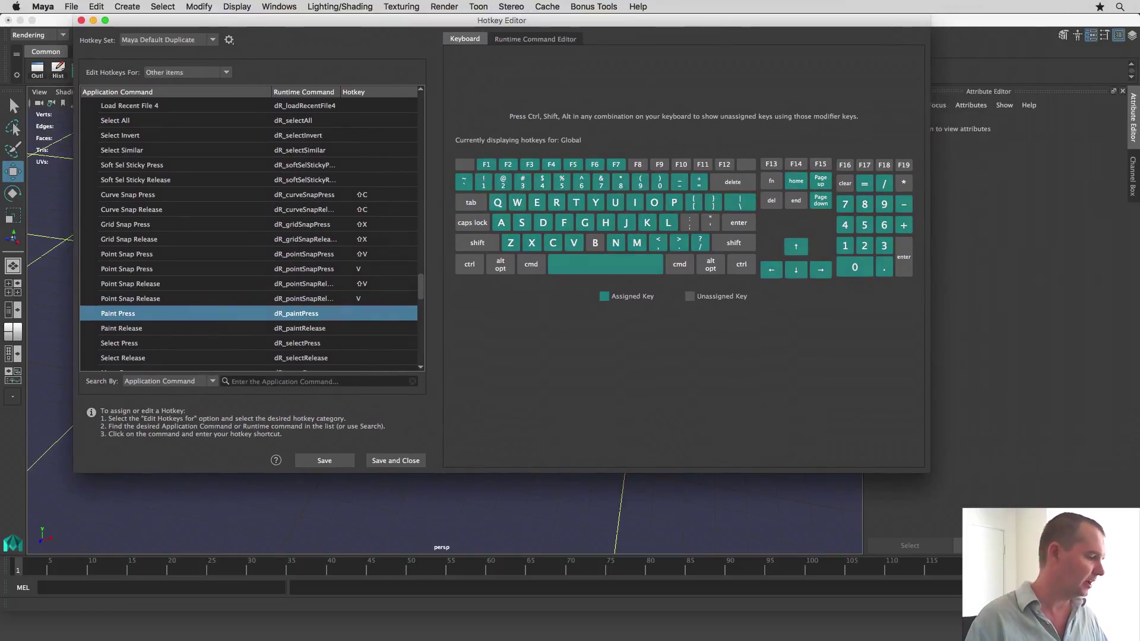
Step: Set Edit Hotkeys For to Menu items and select the Common group
{"action": "scroll", "coordinate": [167, 156], "scroll_direction": "up", "scroll_amount": 5}
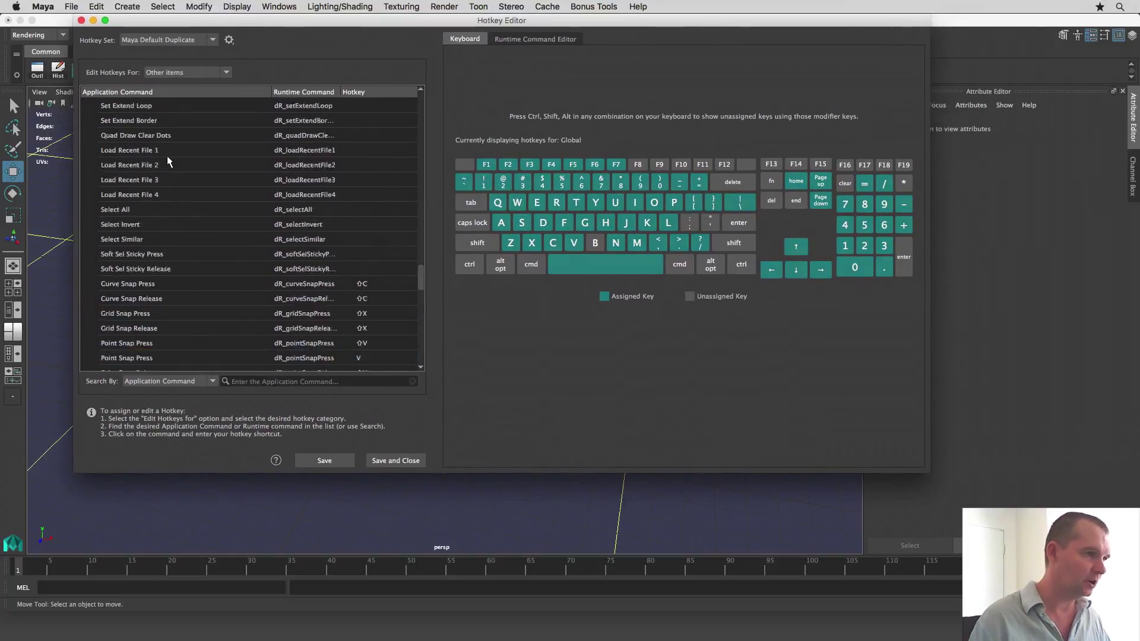
{"action": "left_click", "coordinate": [191, 72]}
{"action": "left_click", "coordinate": [192, 84]}
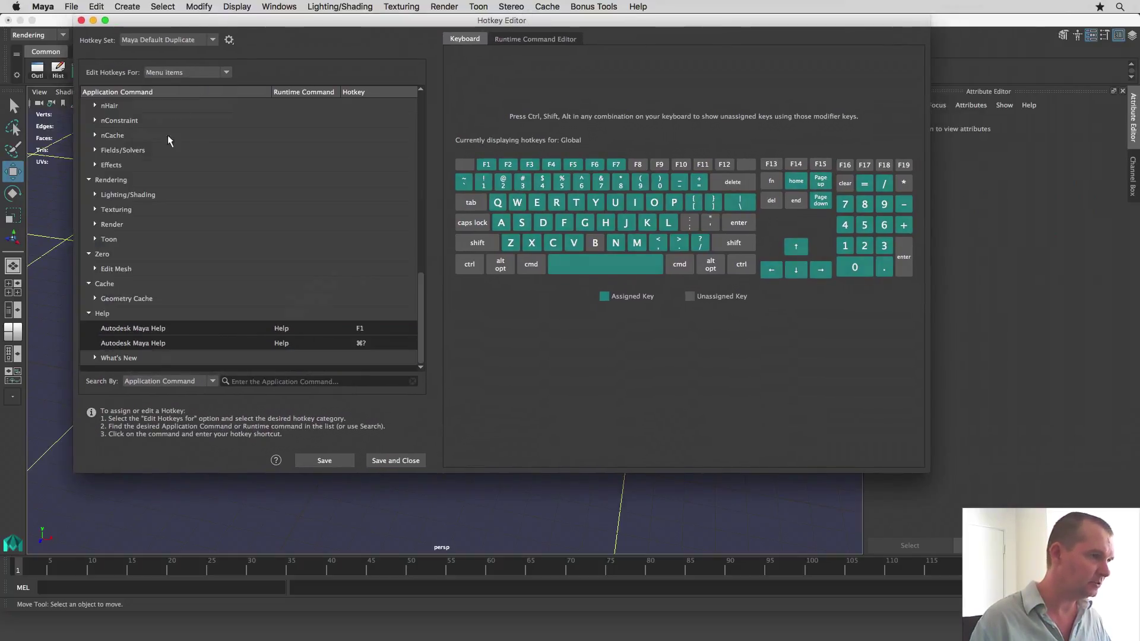
{"action": "scroll", "coordinate": [186, 227], "scroll_direction": "up", "scroll_amount": 1}
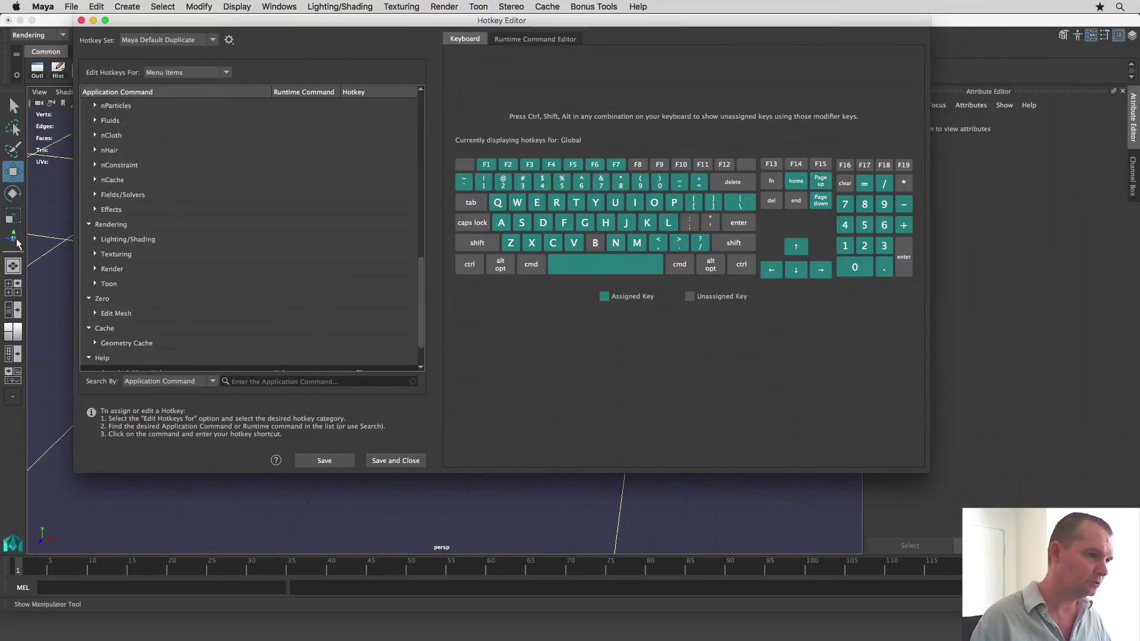
{"action": "scroll", "coordinate": [145, 208], "scroll_direction": "up", "scroll_amount": 5}
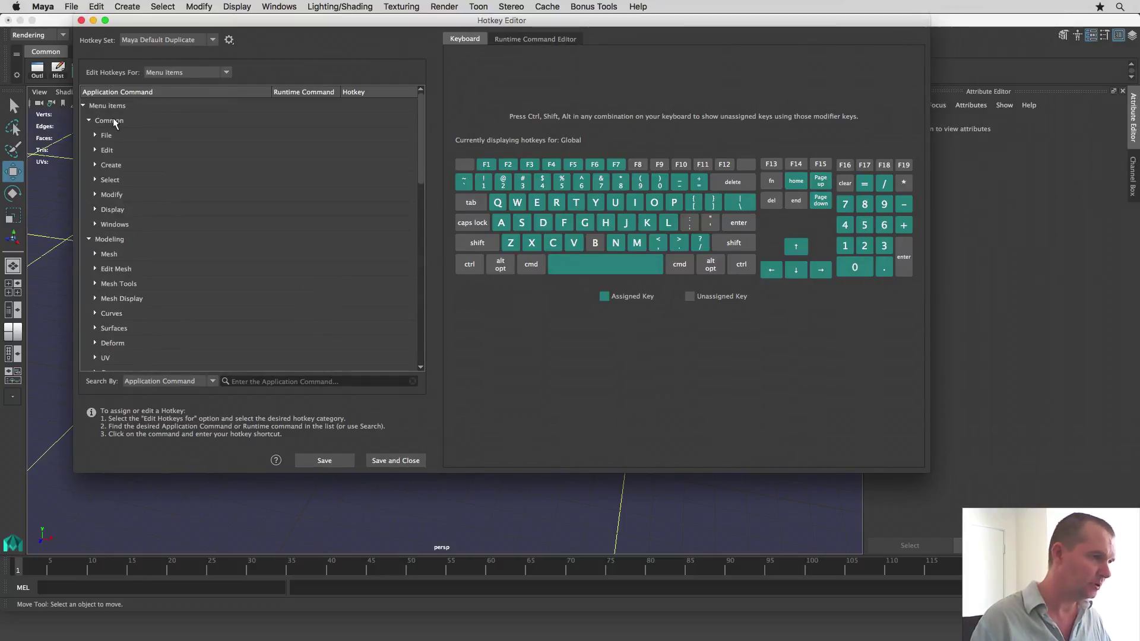
{"action": "left_click", "coordinate": [113, 118]}
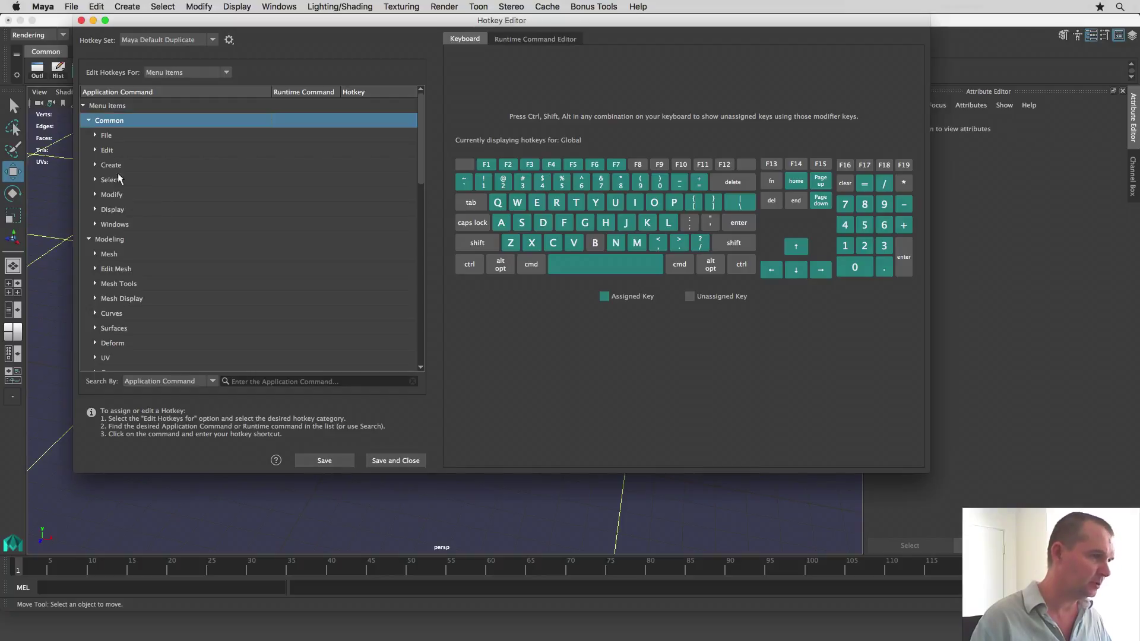
Step: Expand Common > Select and edit the Object/Component toggle's F6 hotkey field
{"action": "scroll", "coordinate": [149, 194], "scroll_direction": "down", "scroll_amount": 3}
{"action": "scroll", "coordinate": [148, 195], "scroll_direction": "up", "scroll_amount": 3}
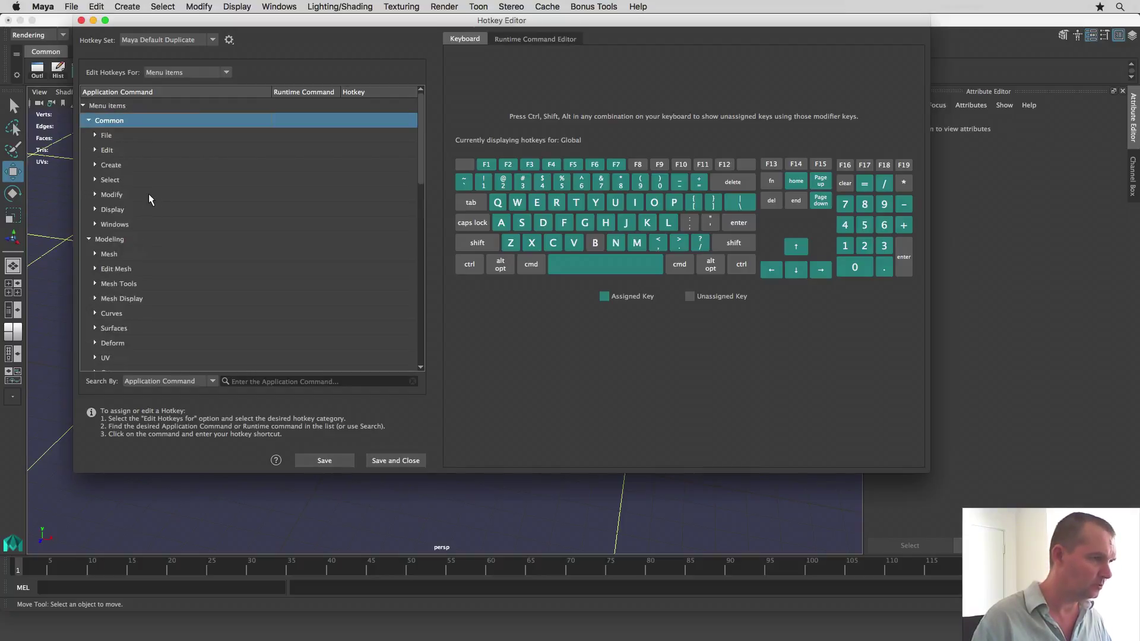
{"action": "scroll", "coordinate": [148, 193], "scroll_direction": "down", "scroll_amount": 12}
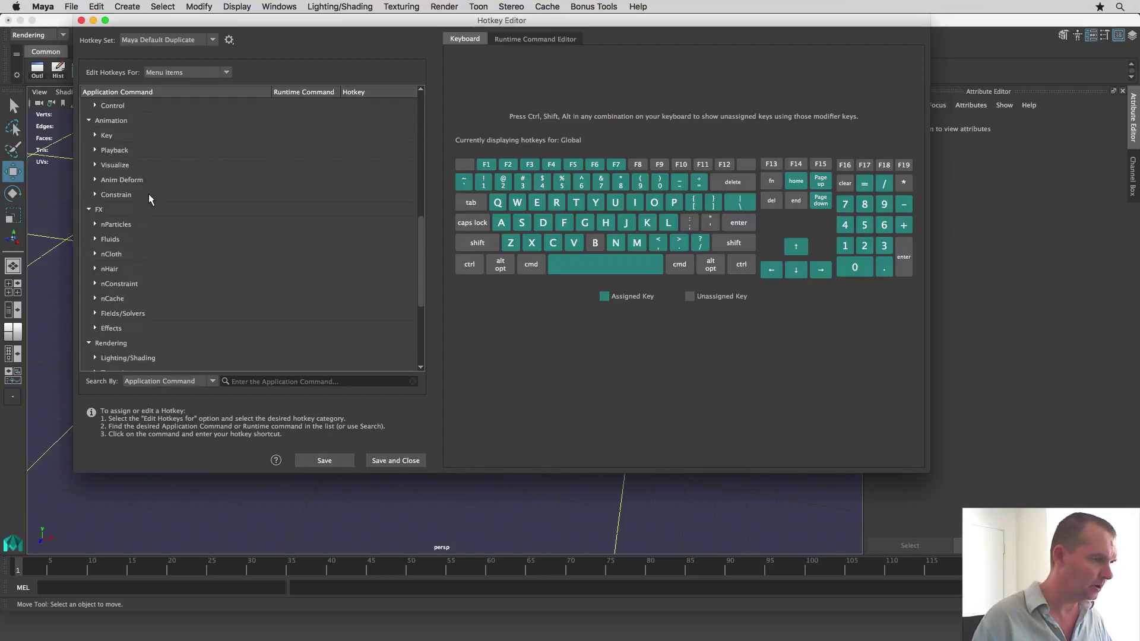
{"action": "scroll", "coordinate": [149, 194], "scroll_direction": "down", "scroll_amount": 2}
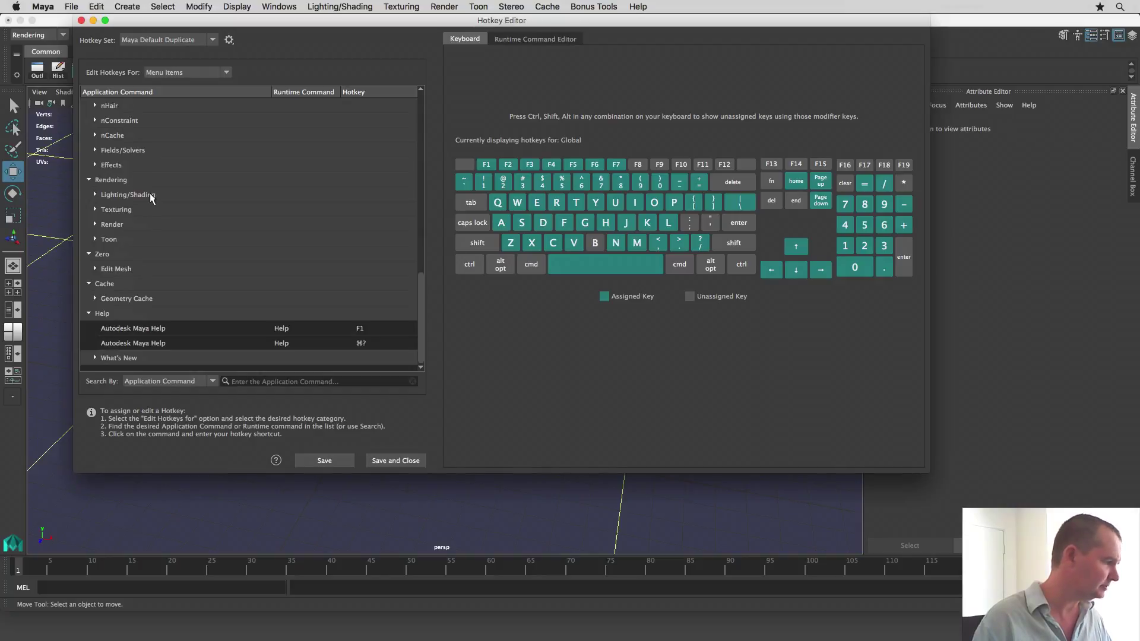
{"action": "scroll", "coordinate": [151, 196], "scroll_direction": "up", "scroll_amount": 14}
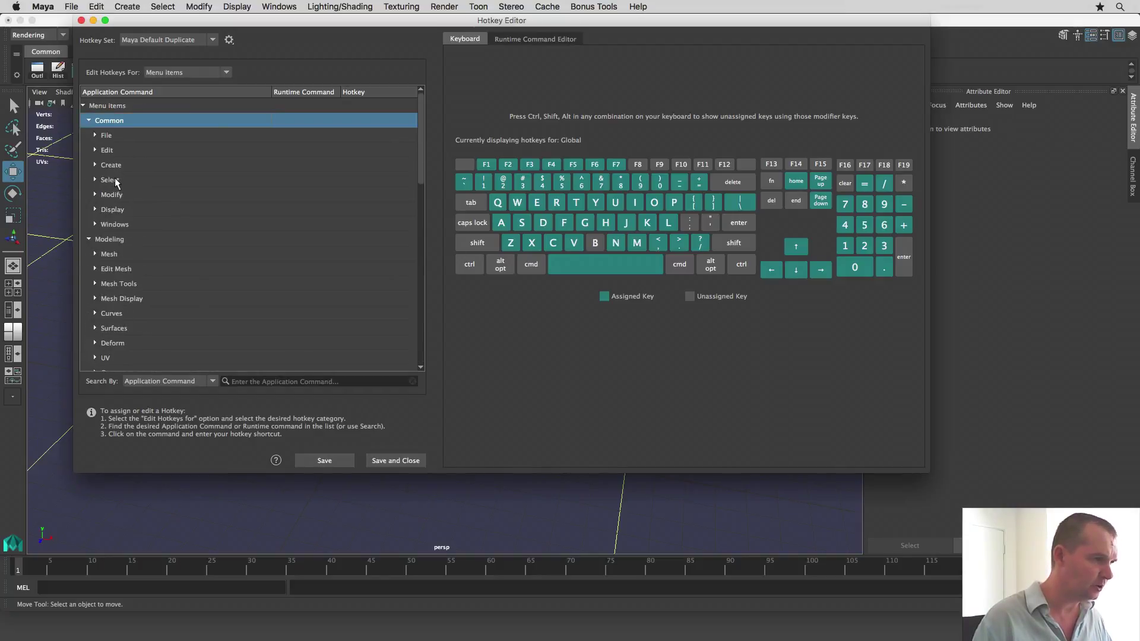
{"action": "double_click", "coordinate": [115, 179]}
{"action": "scroll", "coordinate": [202, 209], "scroll_direction": "down", "scroll_amount": 5}
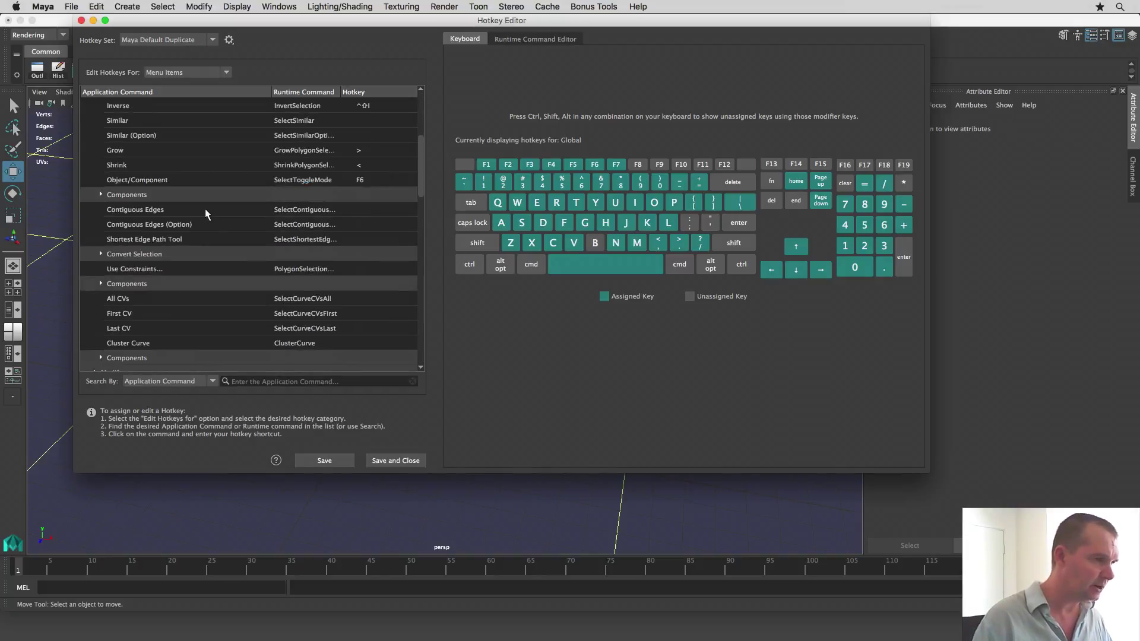
{"action": "scroll", "coordinate": [125, 208], "scroll_direction": "up", "scroll_amount": 5}
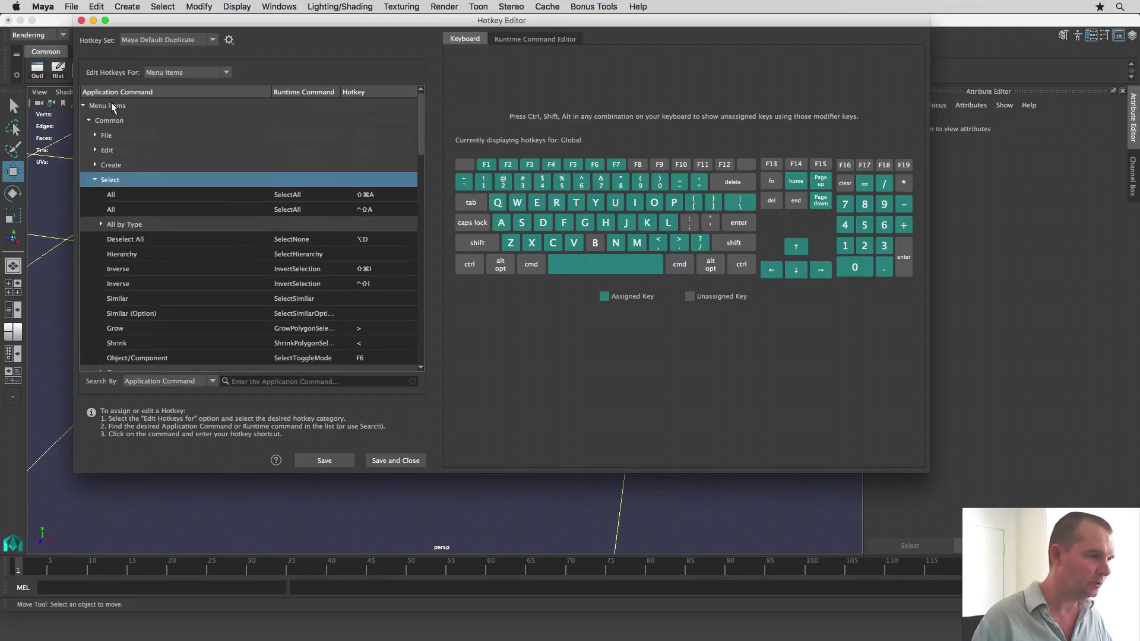
{"action": "scroll", "coordinate": [203, 204], "scroll_direction": "down", "scroll_amount": 3}
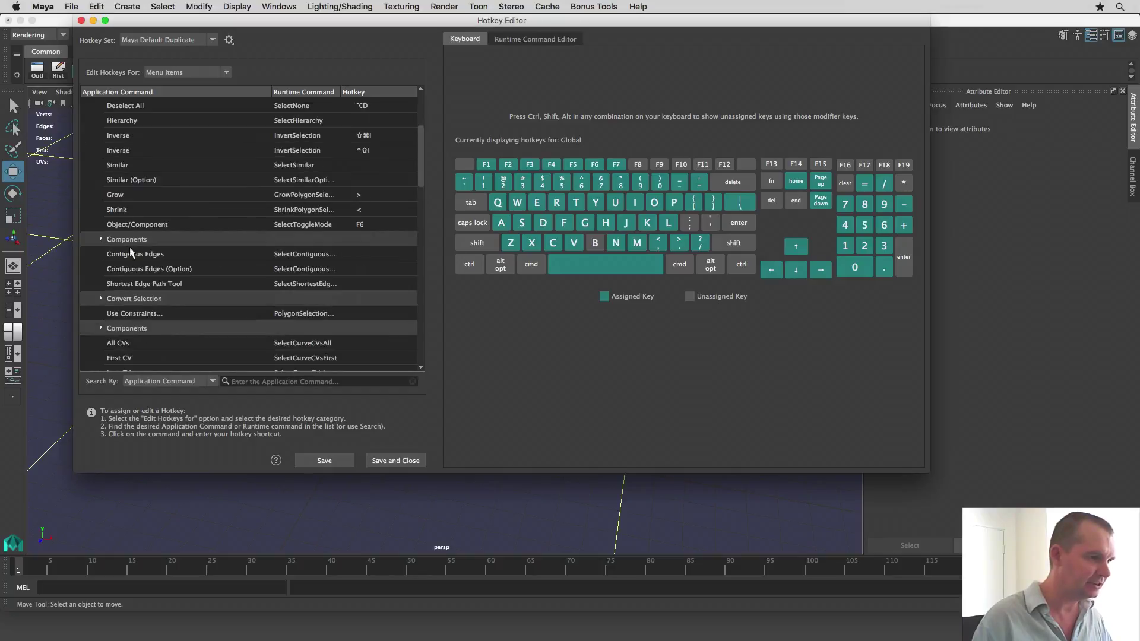
{"action": "left_click", "coordinate": [137, 224]}
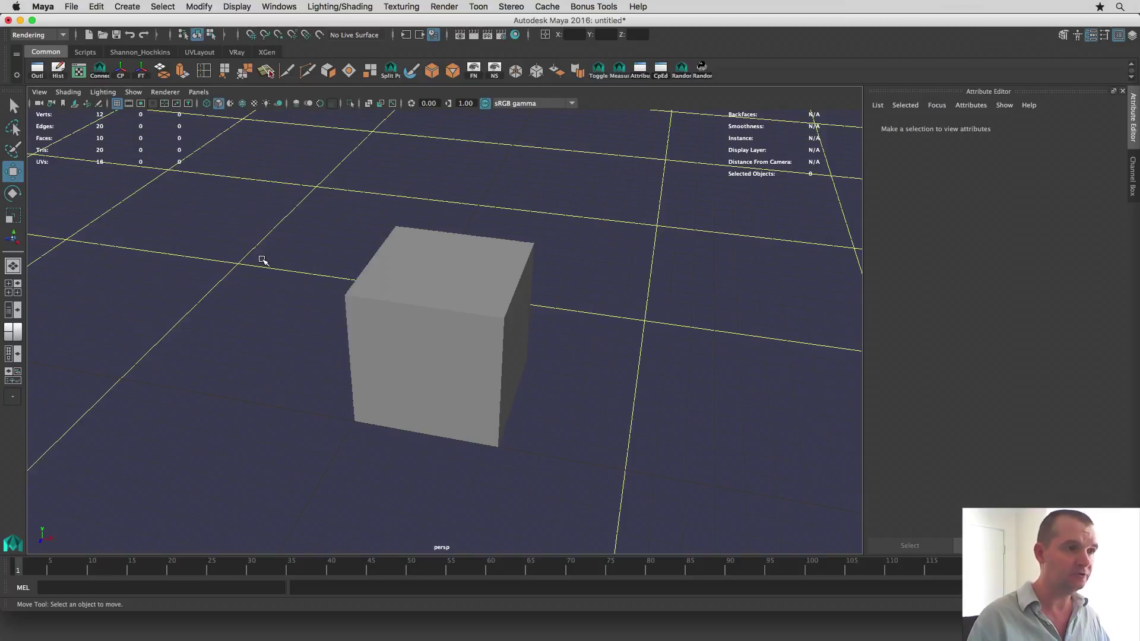
Step: Pull the cube's front-bottom vertex into a spike in F9 vertex mode, return with F8, then undo
{"action": "left_click", "coordinate": [425, 336]}
{"action": "key", "text": "F9"}
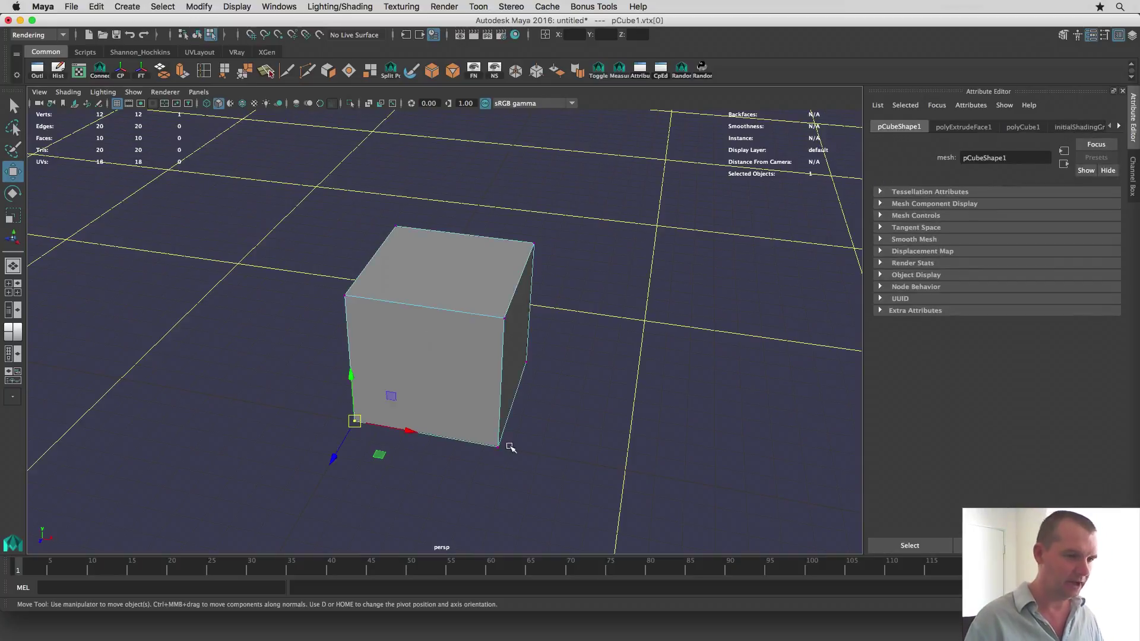
{"action": "left_click", "coordinate": [499, 447]}
{"action": "left_click_drag", "start_coordinate": [499, 449], "coordinate": [148, 155]}
{"action": "key", "text": "F8"}
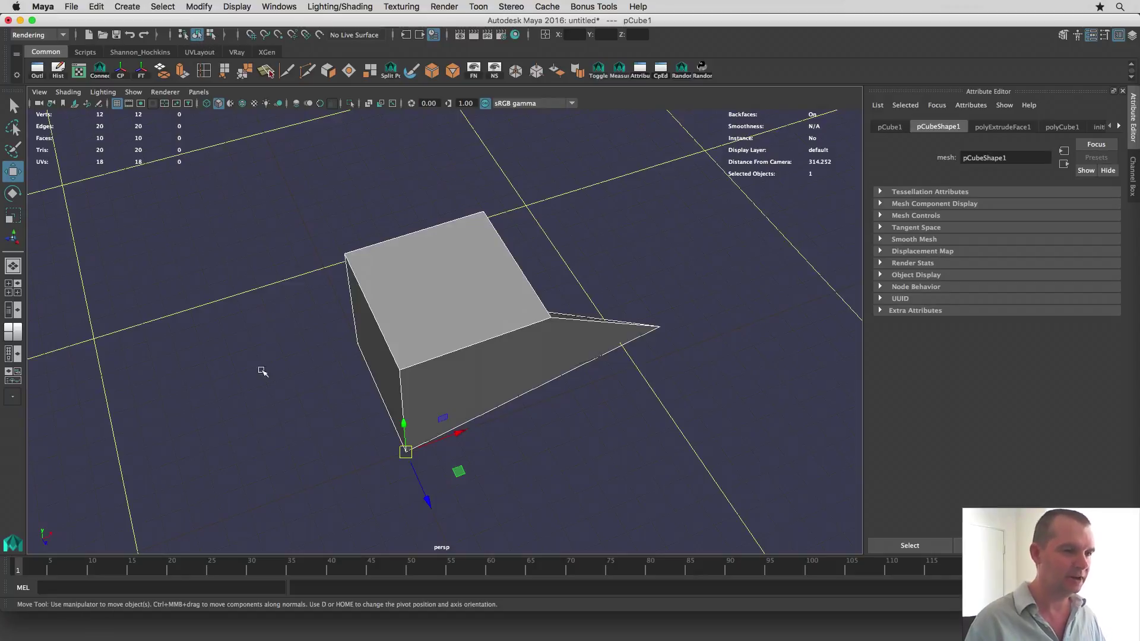
{"action": "left_click_drag", "start_coordinate": [257, 382], "coordinate": [190, 363], "text": "alt"}
{"action": "key", "text": "ctrl+z"}
{"action": "key", "text": "ctrl+z"}
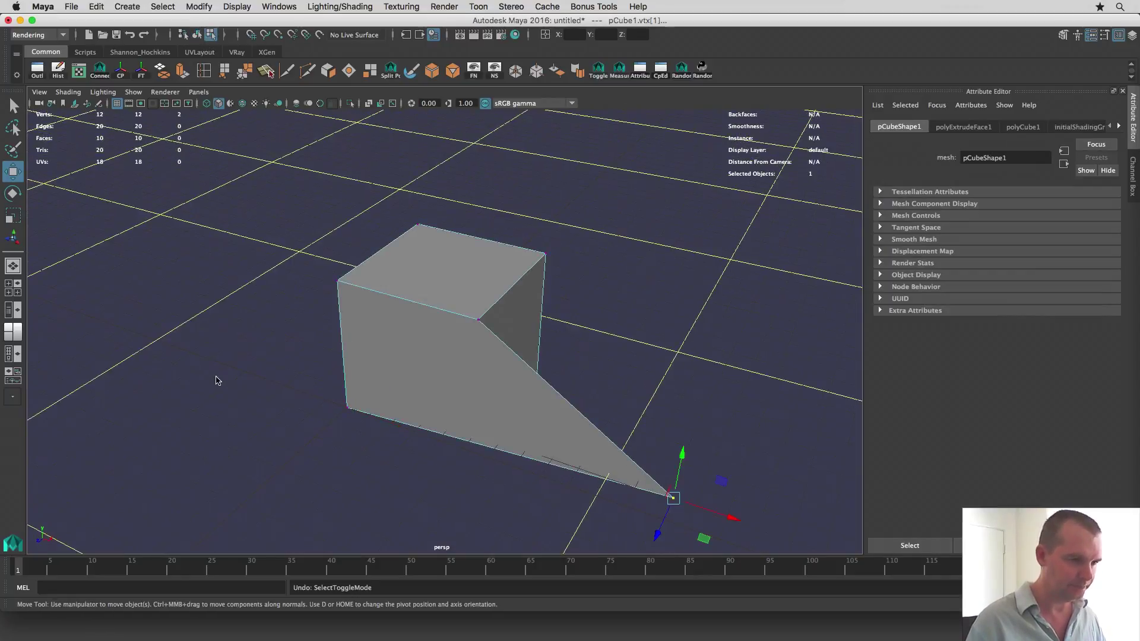
{"action": "key", "text": "ctrl+z"}
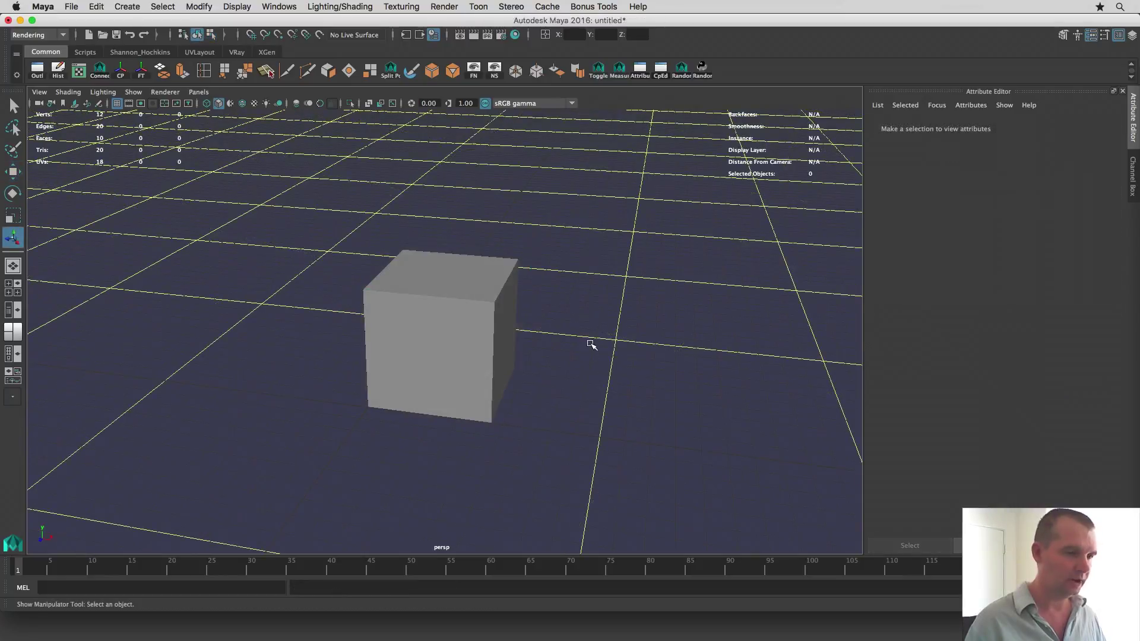
Step: Extrude the cube's right face outward to lengthen it into a box
{"action": "mouse_move", "coordinate": [593, 344]}
{"action": "left_mouse_down", "text": "alt"}
{"action": "mouse_move", "coordinate": [309, 353]}
{"action": "mouse_move", "coordinate": [585, 341]}
{"action": "left_mouse_up", "text": "alt"}
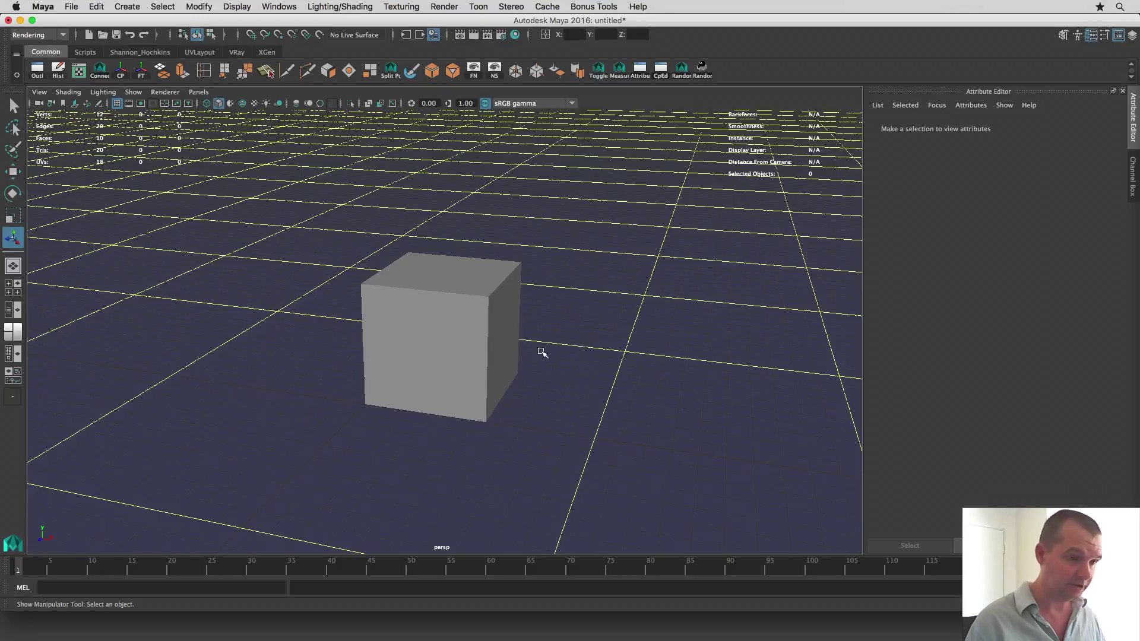
{"action": "left_click_drag", "start_coordinate": [539, 349], "coordinate": [447, 328], "text": "alt"}
{"action": "left_click", "coordinate": [441, 336]}
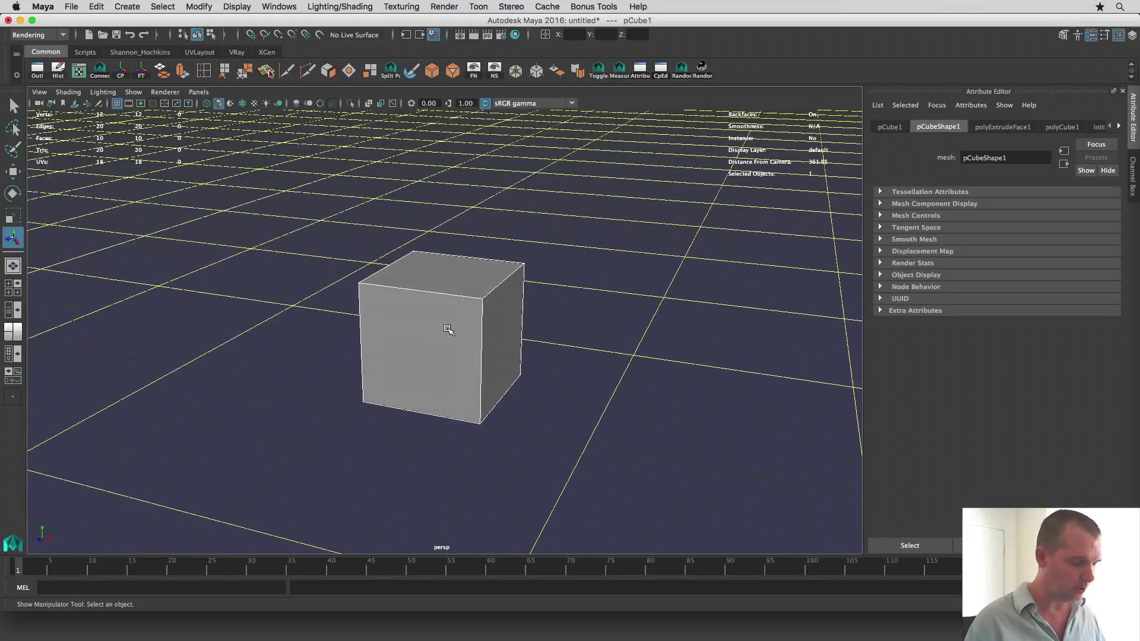
{"action": "key", "text": "F11"}
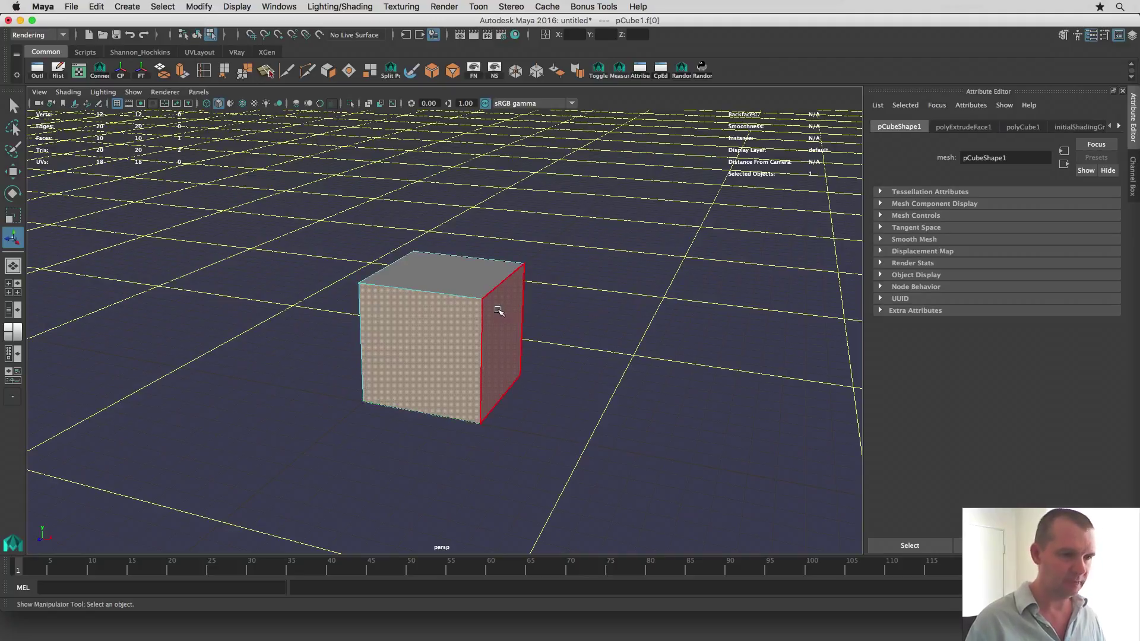
{"action": "left_click", "coordinate": [499, 311]}
{"action": "key", "text": "ctrl+e"}
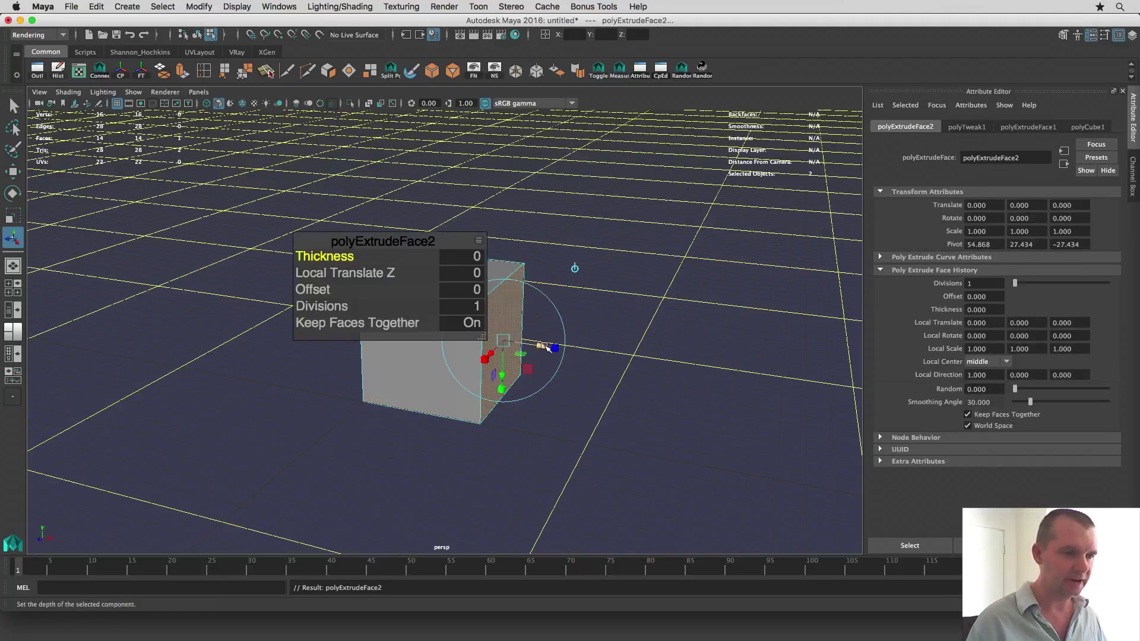
{"action": "left_click_drag", "start_coordinate": [542, 344], "coordinate": [571, 384]}
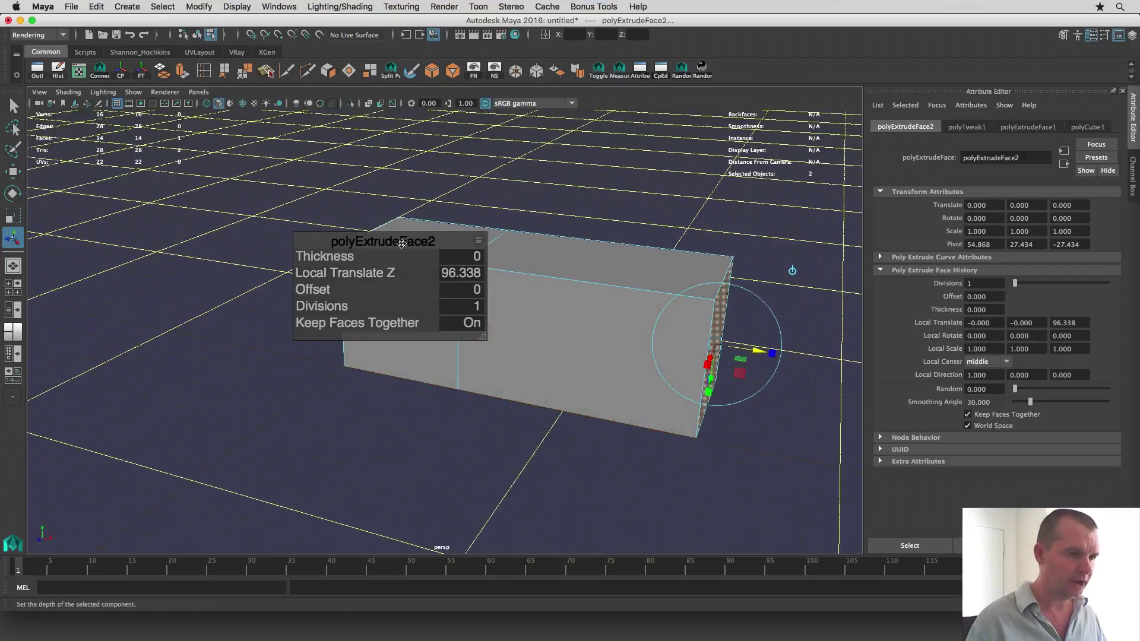
{"action": "left_click_drag", "start_coordinate": [401, 244], "coordinate": [410, 224]}
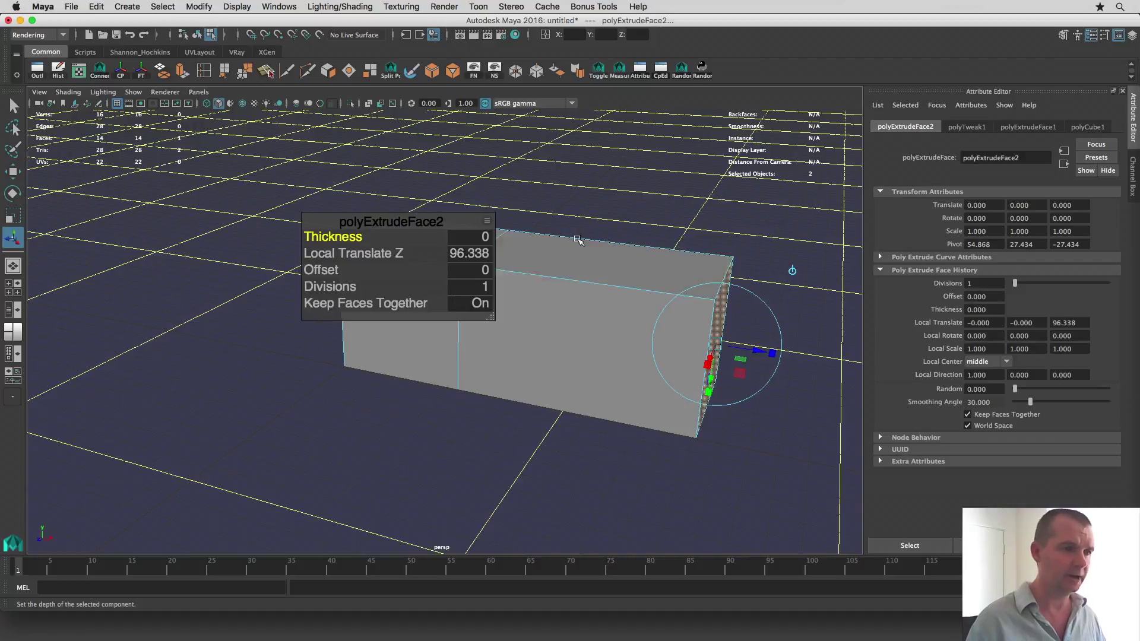
{"action": "left_click", "coordinate": [618, 461]}
Step: Undo the extrusion so the plain cube returns
{"action": "left_click_drag", "start_coordinate": [679, 386], "coordinate": [659, 385], "text": "alt"}
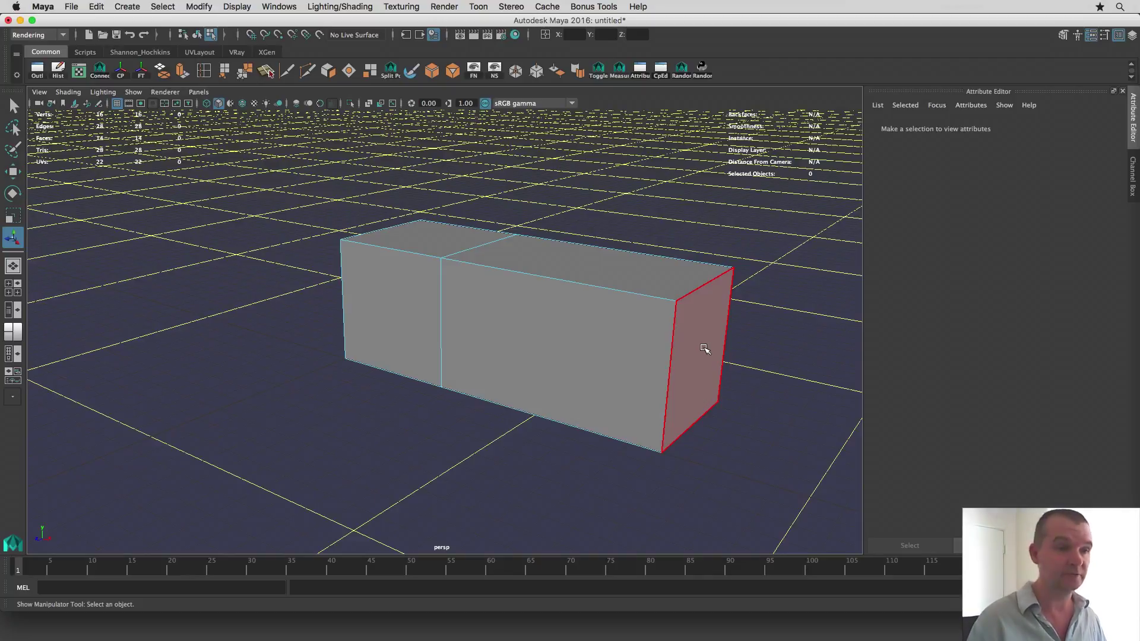
{"action": "left_click_drag", "start_coordinate": [614, 326], "coordinate": [633, 334], "text": "alt"}
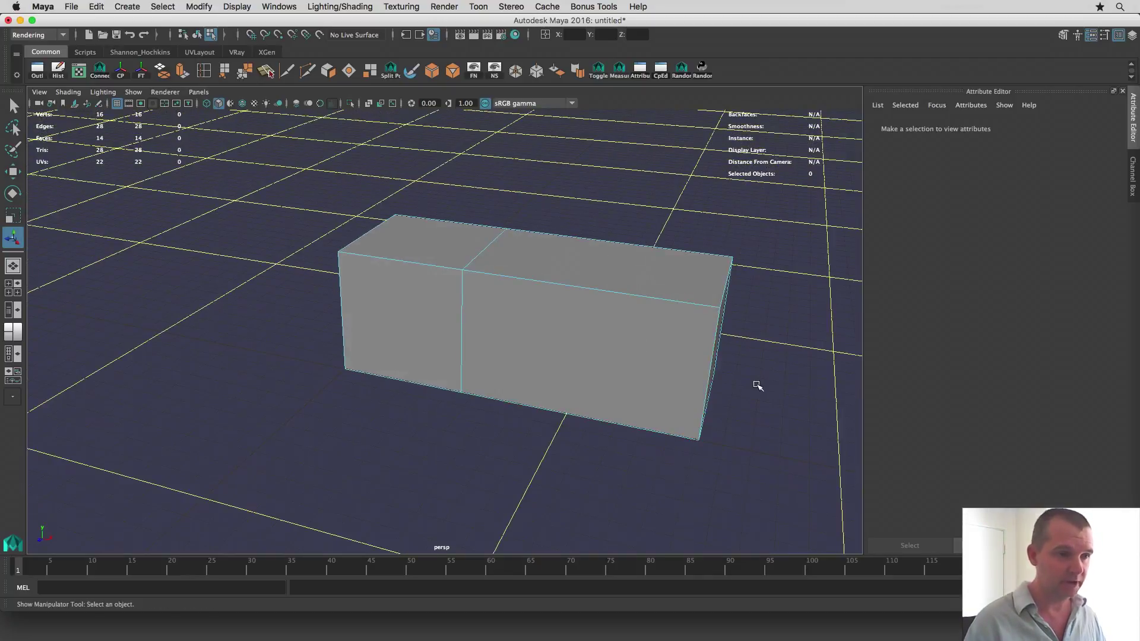
{"action": "key", "text": "z"}
{"action": "key", "text": "shift+z"}
{"action": "key", "text": "z"}
{"action": "key", "text": "z"}
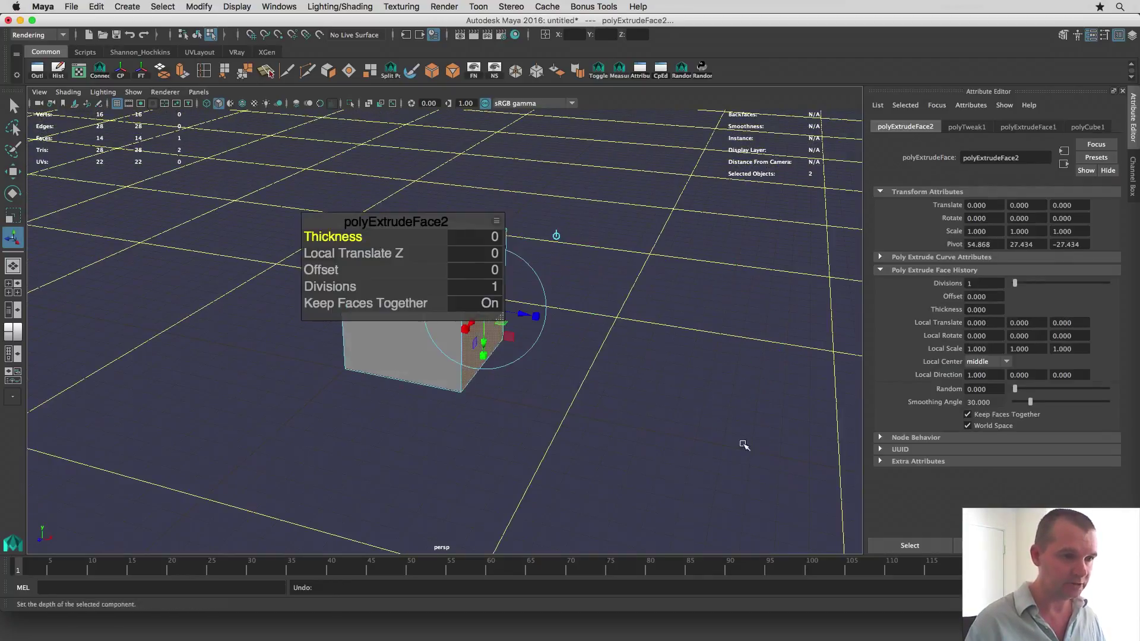
{"action": "left_click", "coordinate": [627, 386]}
Step: Return the cube to object mode and reposition the Hotkey Editor window
{"action": "left_click", "coordinate": [479, 300]}
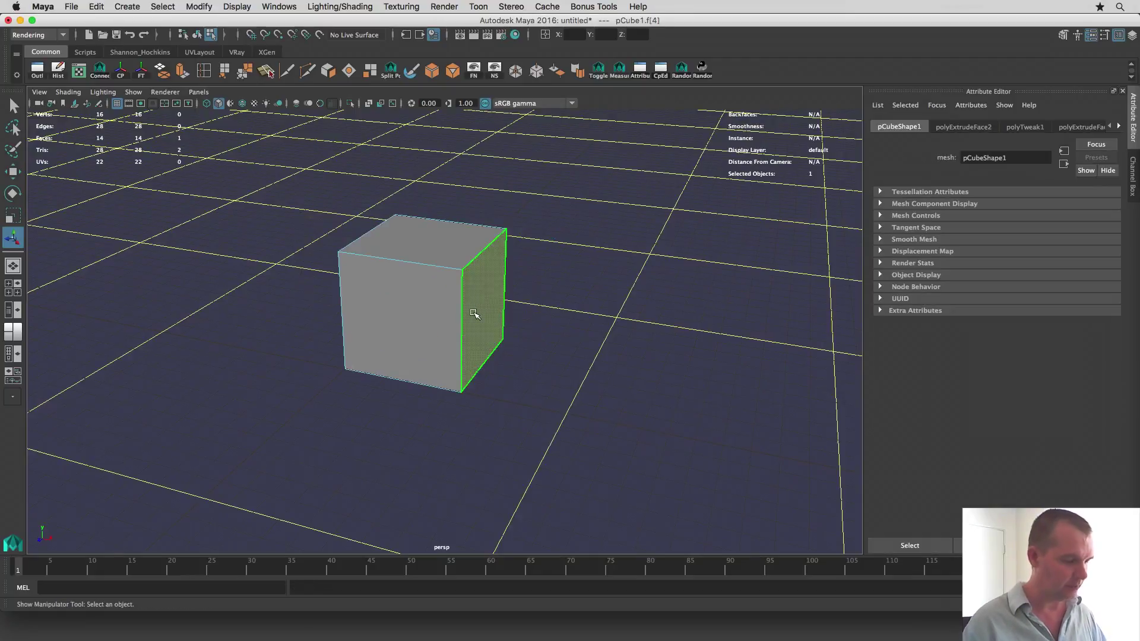
{"action": "key", "text": "F8"}
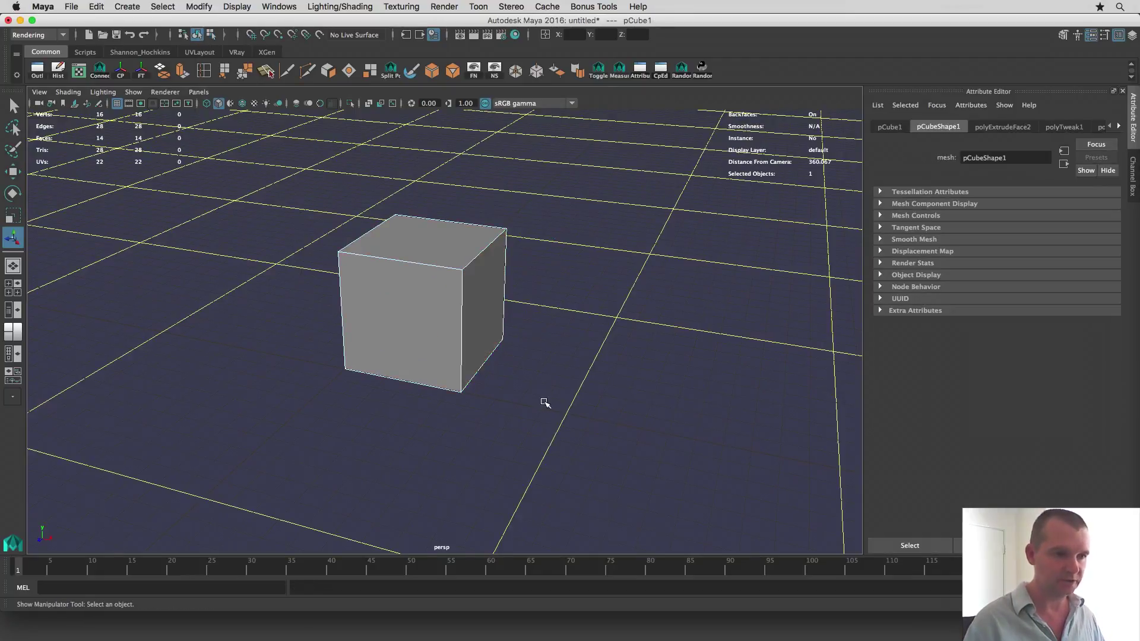
{"action": "left_click_drag", "start_coordinate": [542, 400], "coordinate": [535, 398], "text": "alt"}
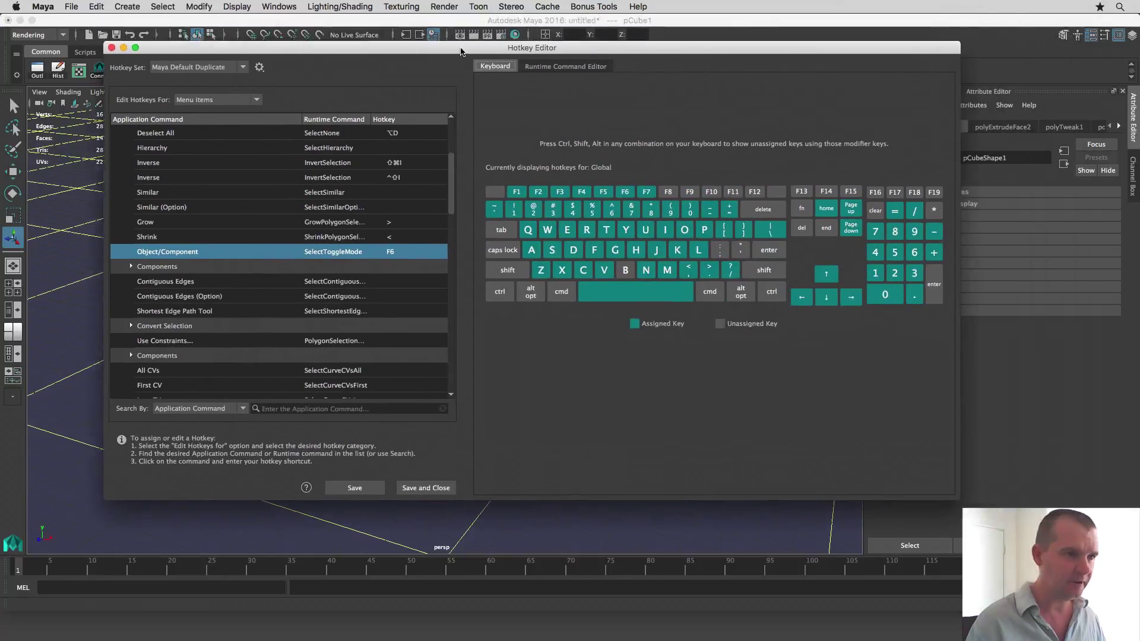
{"action": "left_click_drag", "start_coordinate": [462, 50], "coordinate": [408, 26]}
Step: Under Modeling > Edit Mesh, confirm Extrude uses the N hotkey, then save and close
{"action": "scroll", "coordinate": [274, 184], "scroll_direction": "up", "scroll_amount": 3}
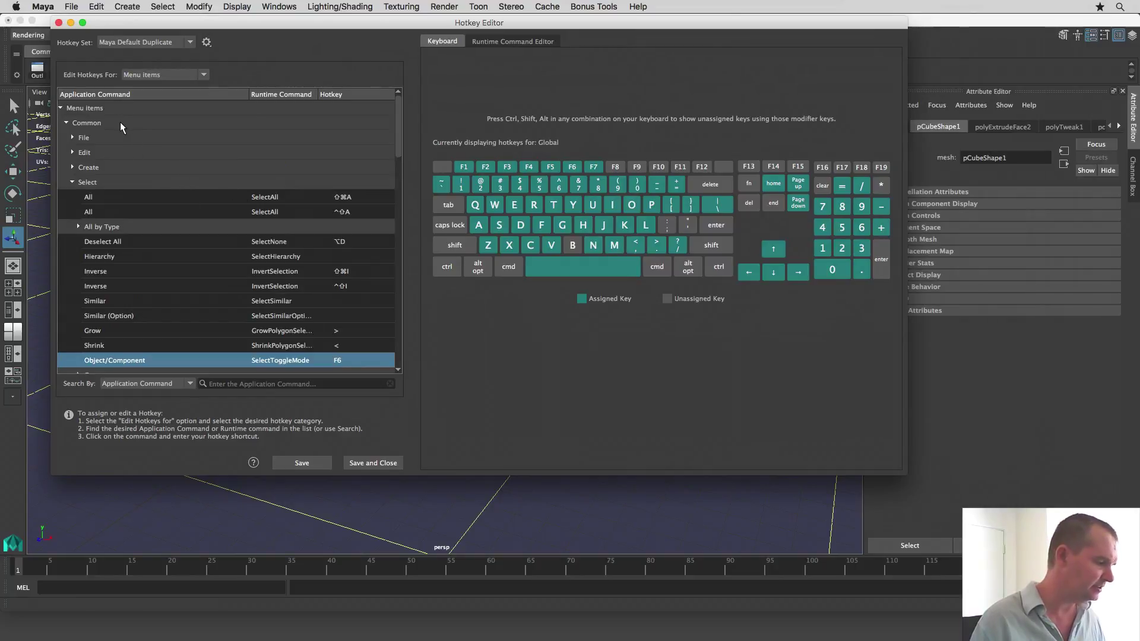
{"action": "left_click", "coordinate": [90, 123]}
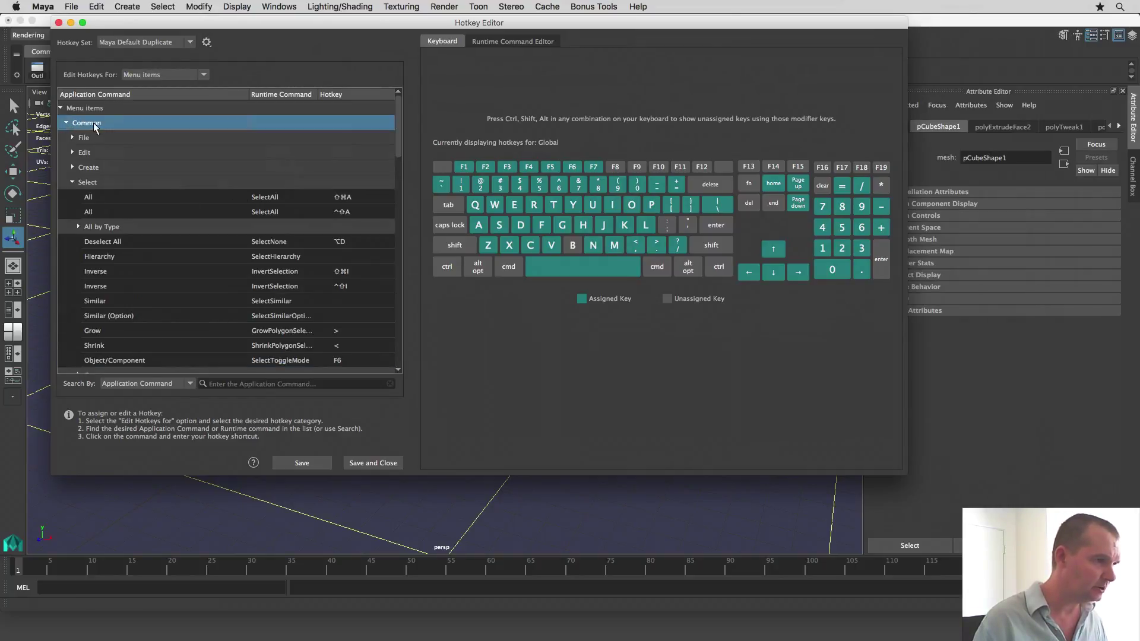
{"action": "double_click", "coordinate": [94, 125]}
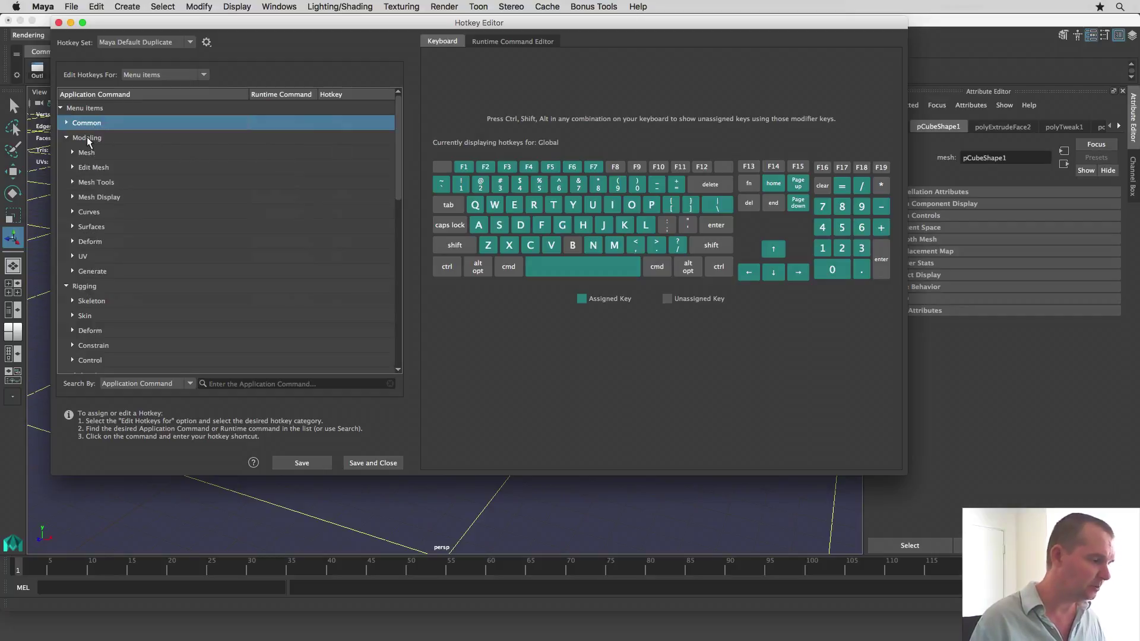
{"action": "left_click", "coordinate": [87, 139]}
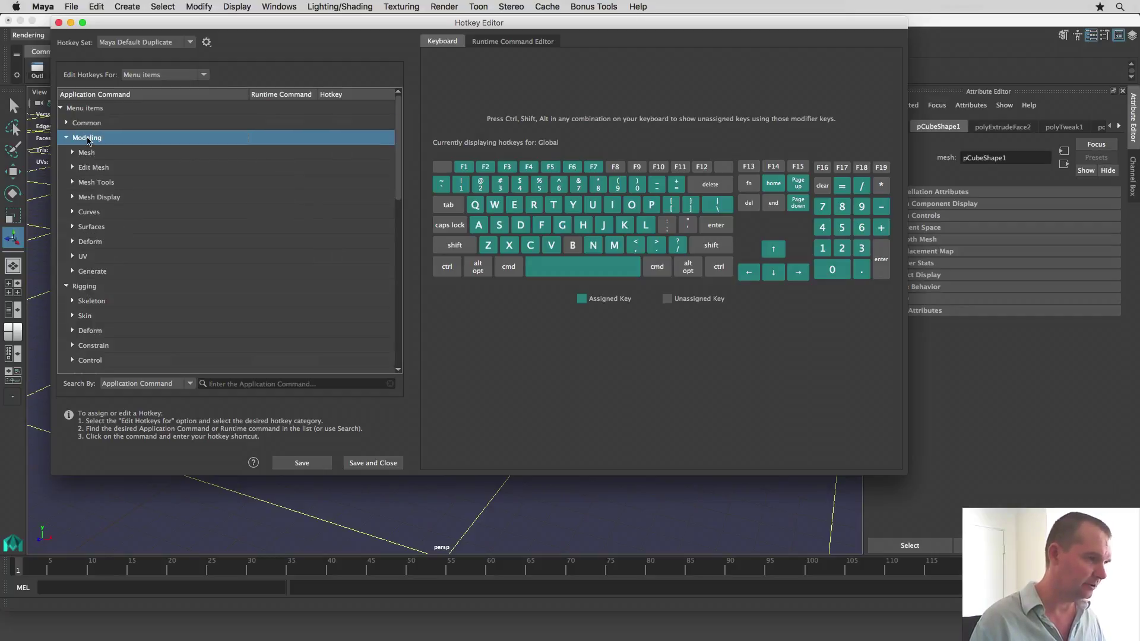
{"action": "double_click", "coordinate": [94, 168]}
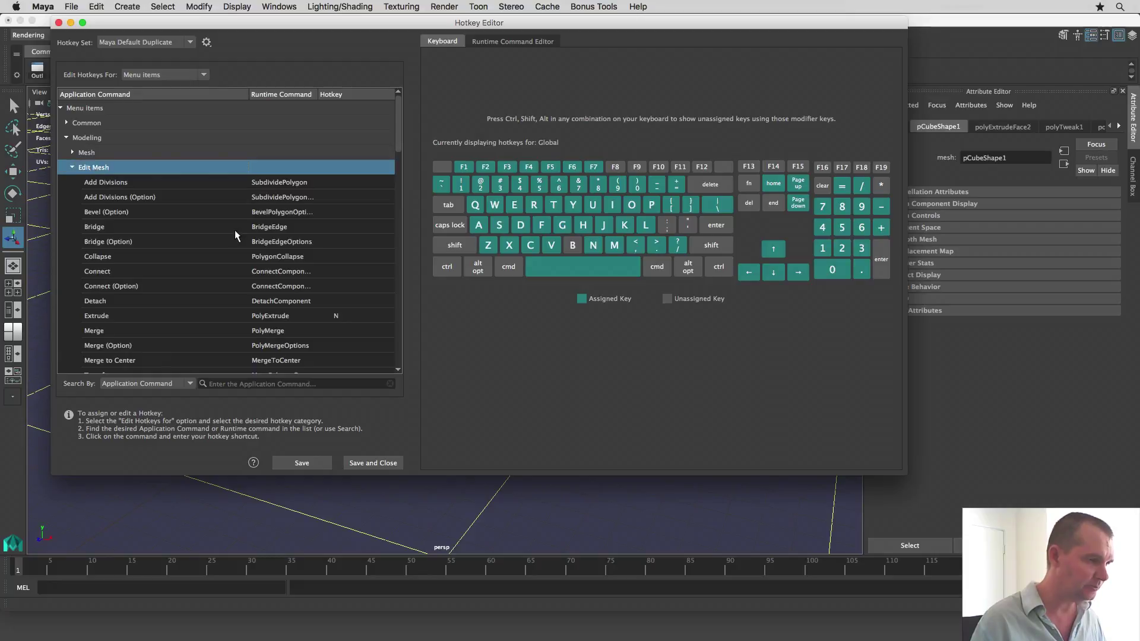
{"action": "scroll", "coordinate": [235, 236], "scroll_direction": "down", "scroll_amount": 2}
{"action": "scroll", "coordinate": [234, 230], "scroll_direction": "down", "scroll_amount": 3}
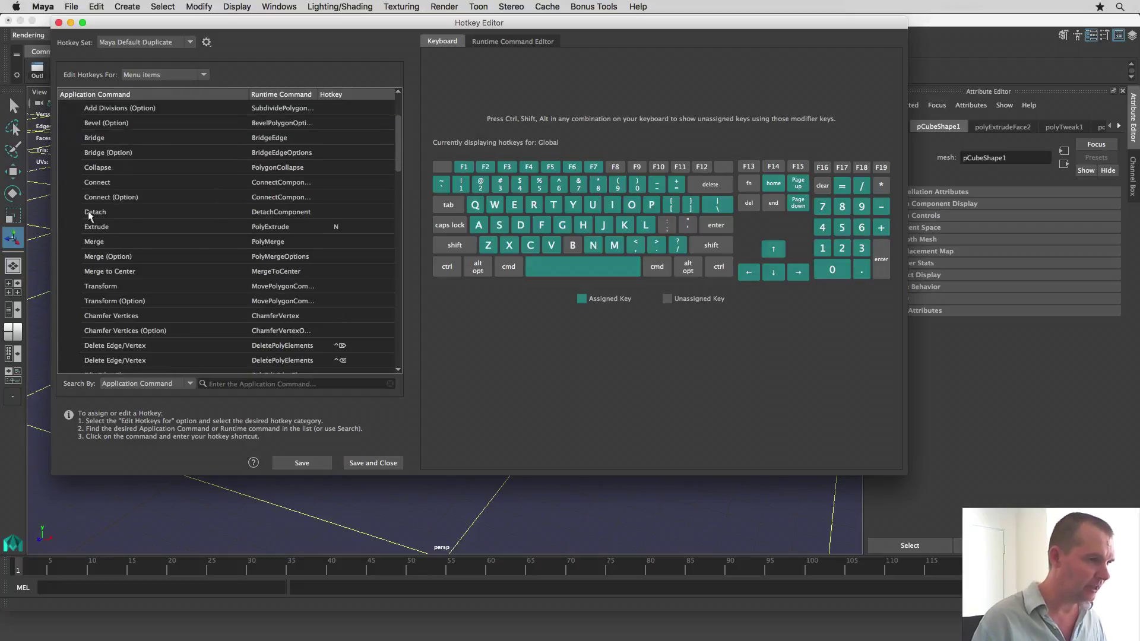
{"action": "left_click", "coordinate": [133, 235]}
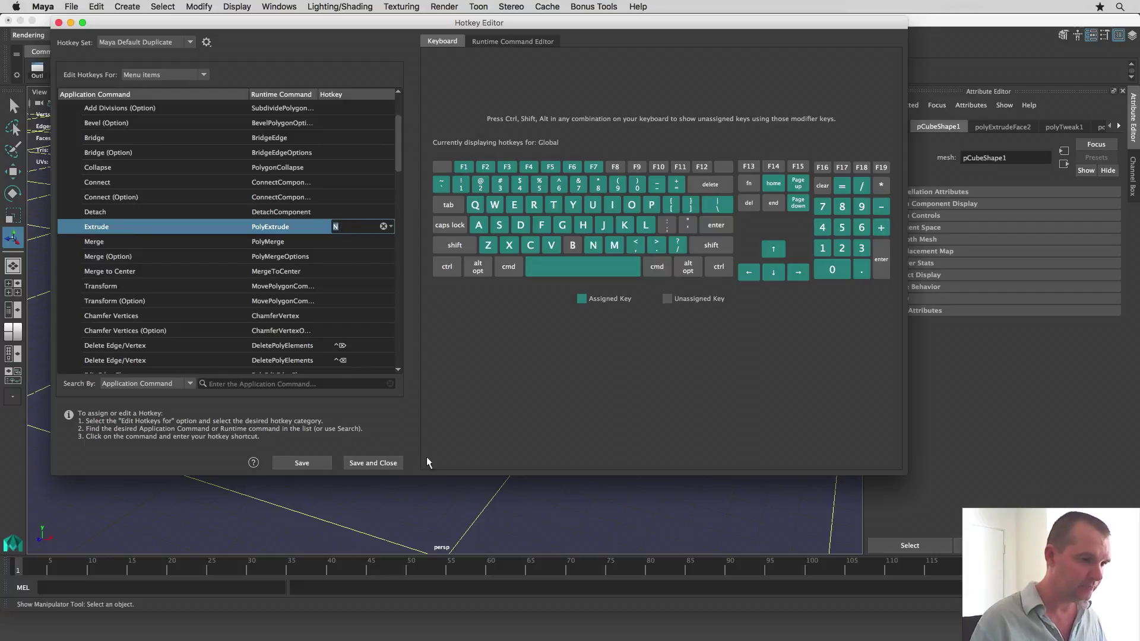
{"action": "left_click", "coordinate": [364, 462]}
Step: Extrude the cube's right side face outward by 123.083 into a long box
{"action": "key", "text": "F11"}
{"action": "left_click", "coordinate": [482, 307]}
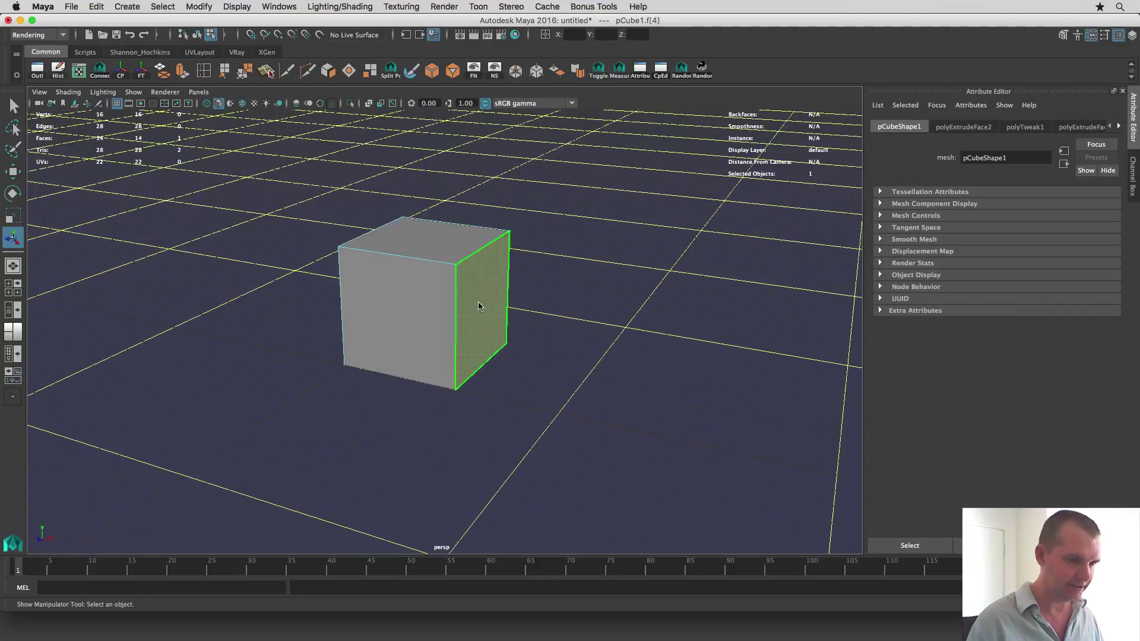
{"action": "key", "text": "ctrl+e"}
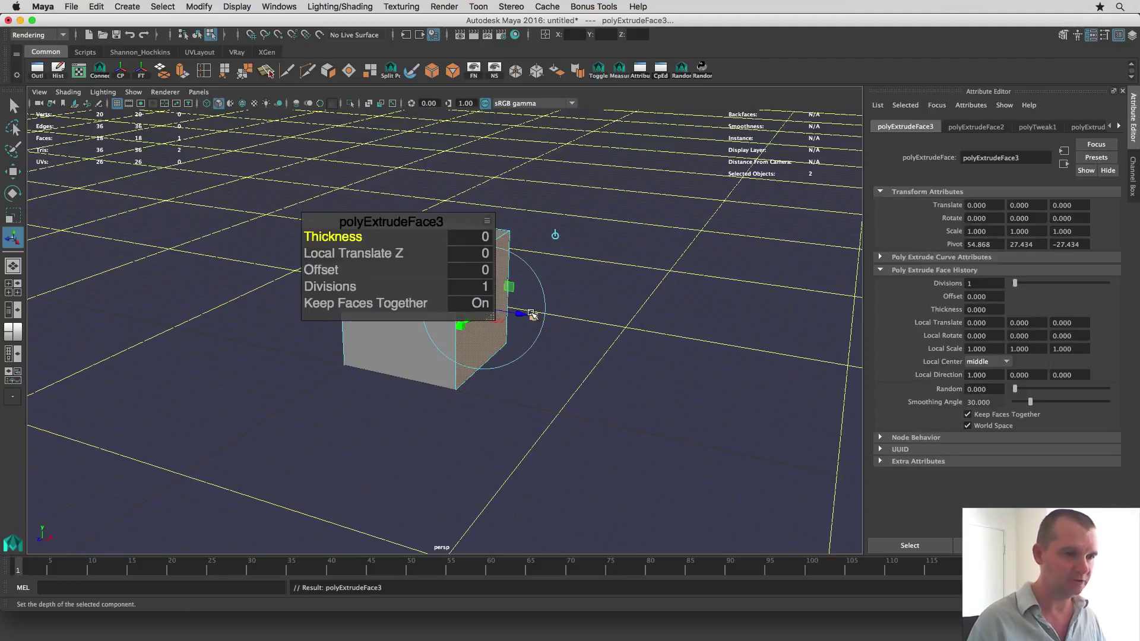
{"action": "left_click_drag", "start_coordinate": [522, 314], "coordinate": [830, 365]}
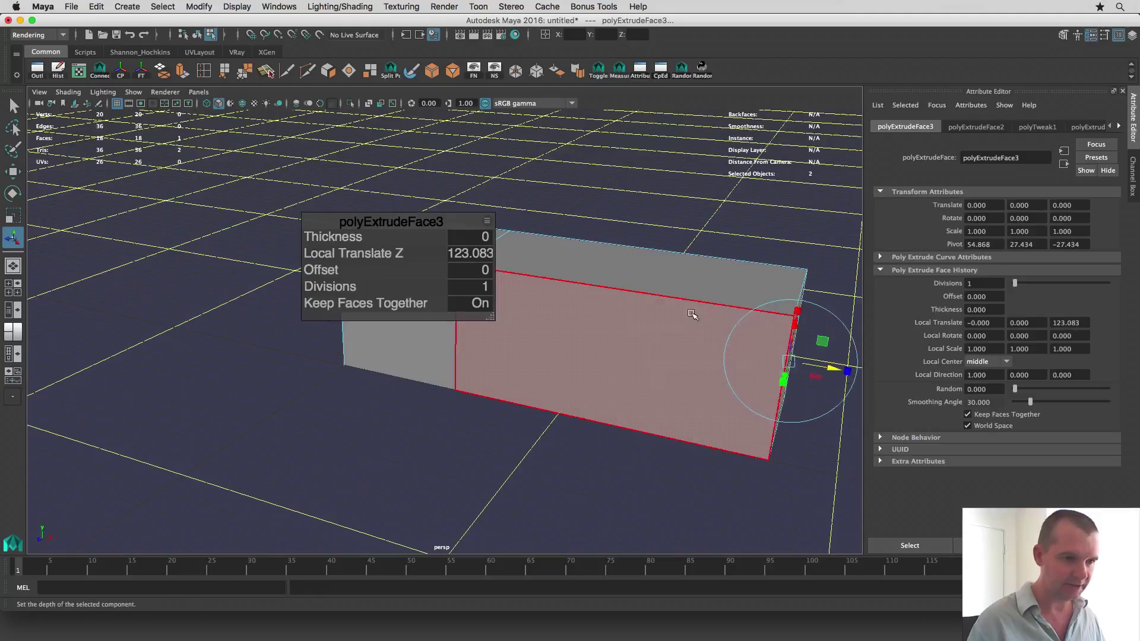
Step: Extrude the extended part's top face upward 62.15 into a raised block
{"action": "left_click", "coordinate": [662, 279]}
{"action": "key", "text": "ctrl+e"}
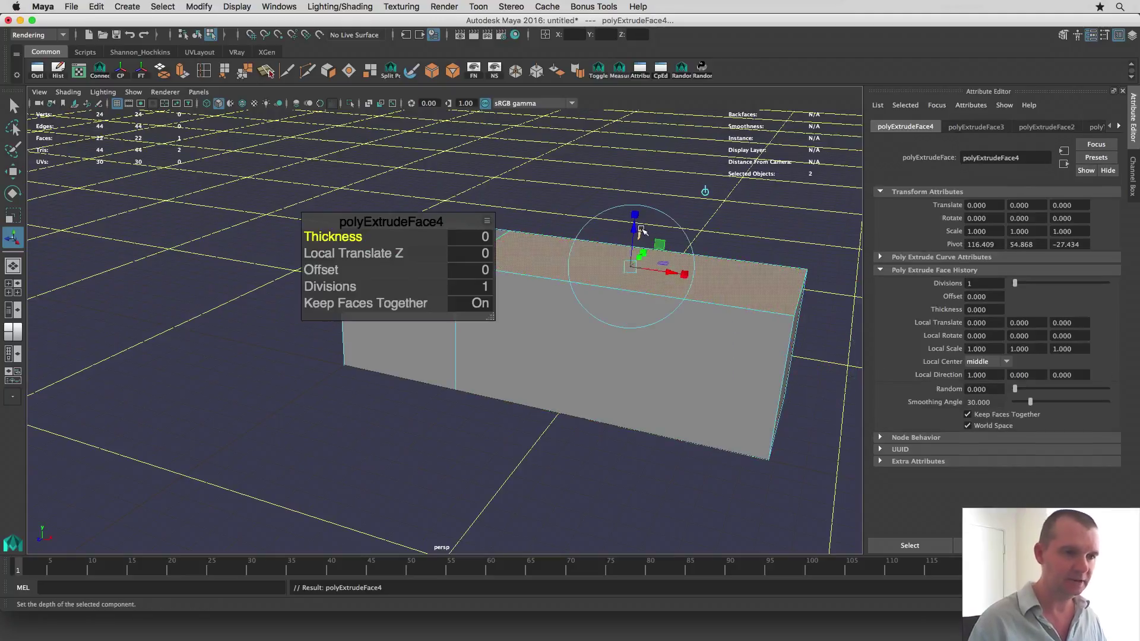
{"action": "left_click_drag", "start_coordinate": [629, 230], "coordinate": [634, 60]}
{"action": "left_click_drag", "start_coordinate": [657, 252], "coordinate": [648, 302], "text": "alt"}
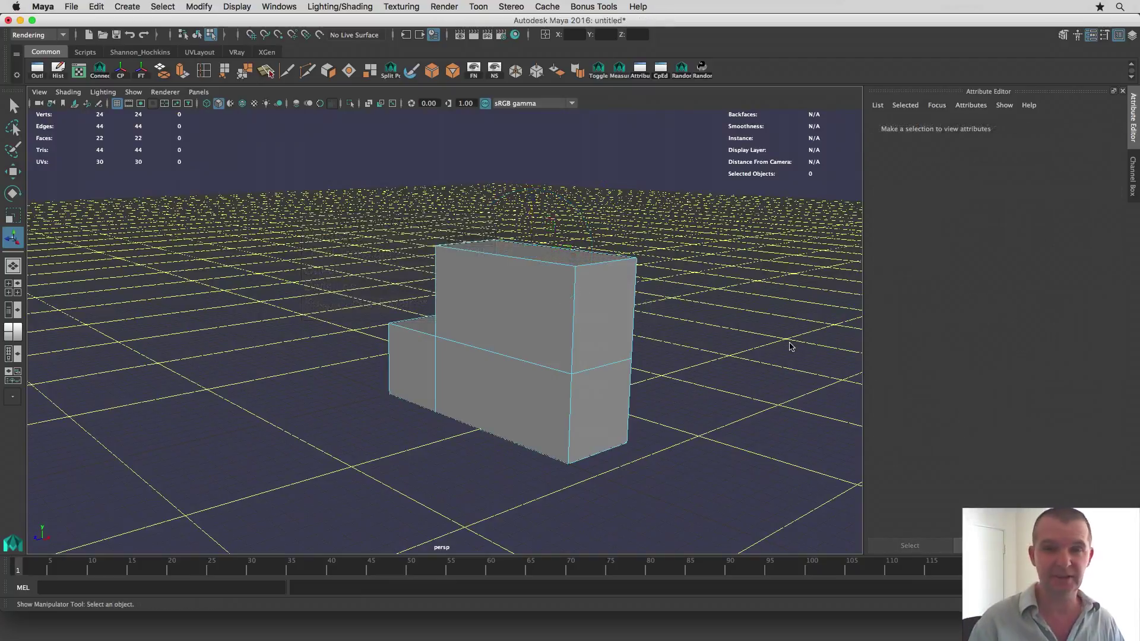
{"action": "left_click", "coordinate": [283, 8]}
{"action": "mouse_move", "coordinate": [282, 88]}
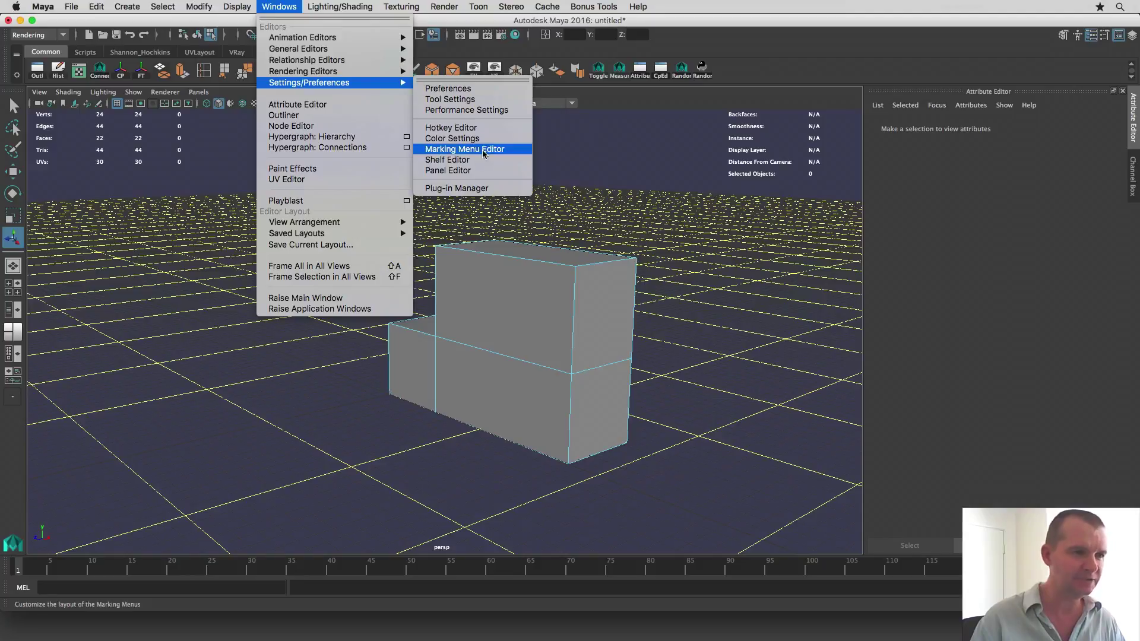
{"action": "left_click", "coordinate": [481, 128]}
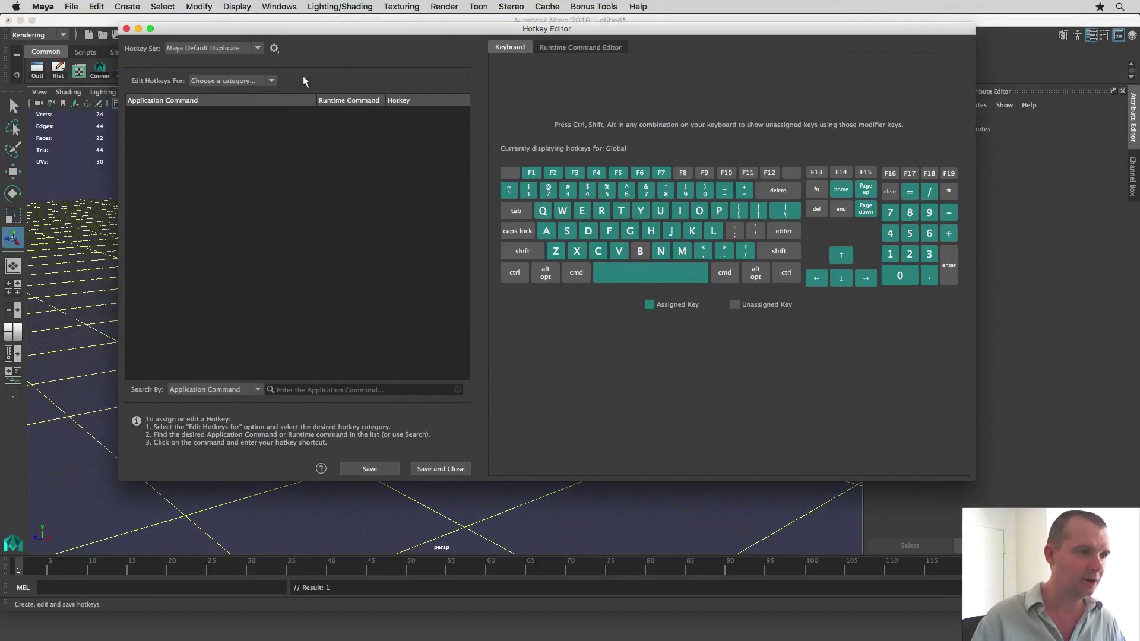
{"action": "left_click", "coordinate": [240, 79]}
{"action": "left_click", "coordinate": [236, 91]}
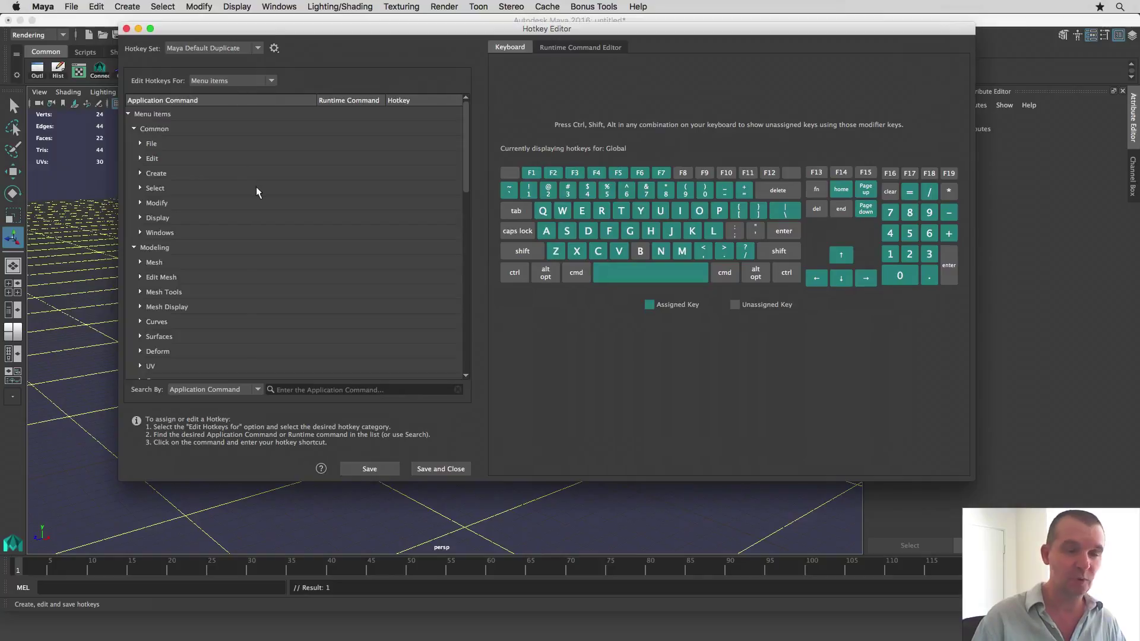
{"action": "scroll", "coordinate": [237, 229], "scroll_direction": "down", "scroll_amount": 5}
{"action": "scroll", "coordinate": [240, 229], "scroll_direction": "down", "scroll_amount": 2}
{"action": "scroll", "coordinate": [243, 227], "scroll_direction": "up", "scroll_amount": 10}
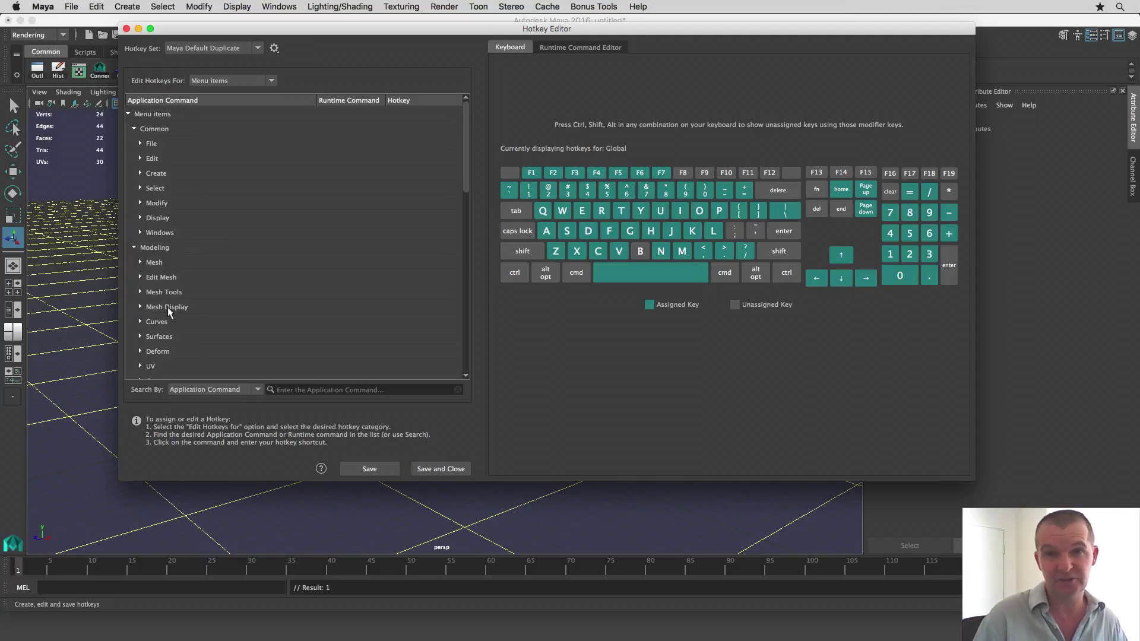
{"action": "scroll", "coordinate": [168, 307], "scroll_direction": "down", "scroll_amount": 15}
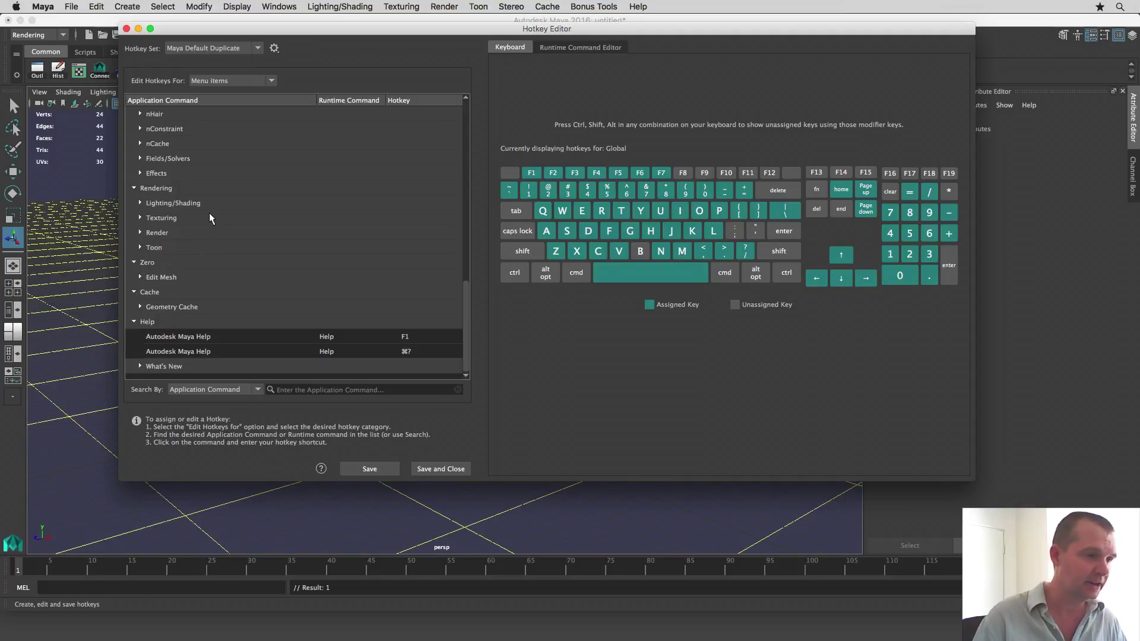
{"action": "left_click", "coordinate": [209, 215]}
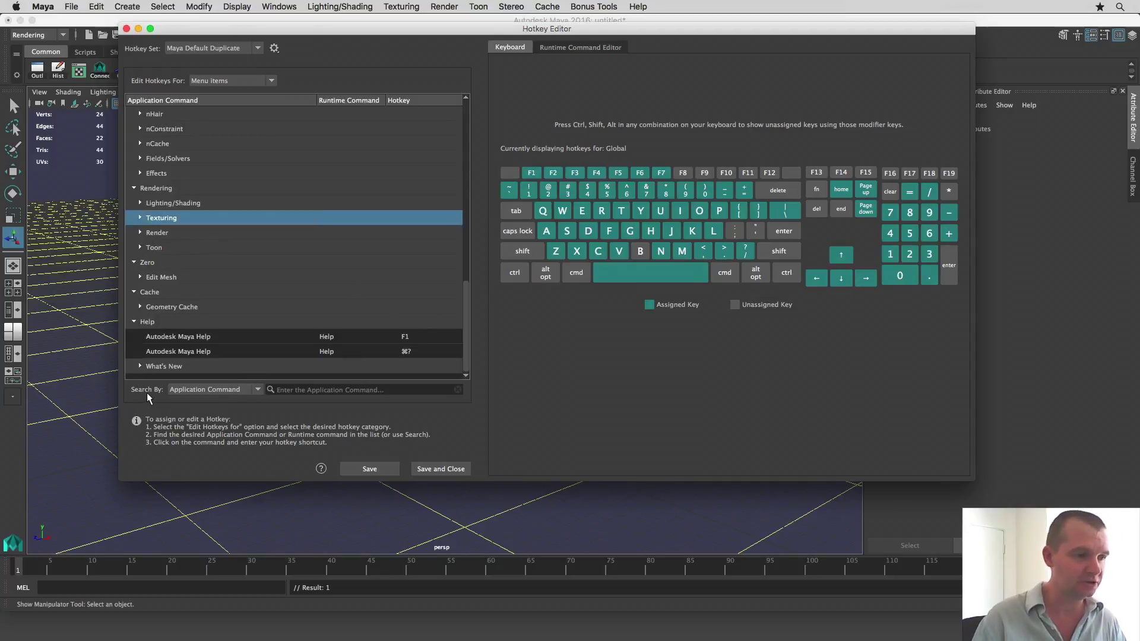
{"action": "left_click", "coordinate": [371, 389]}
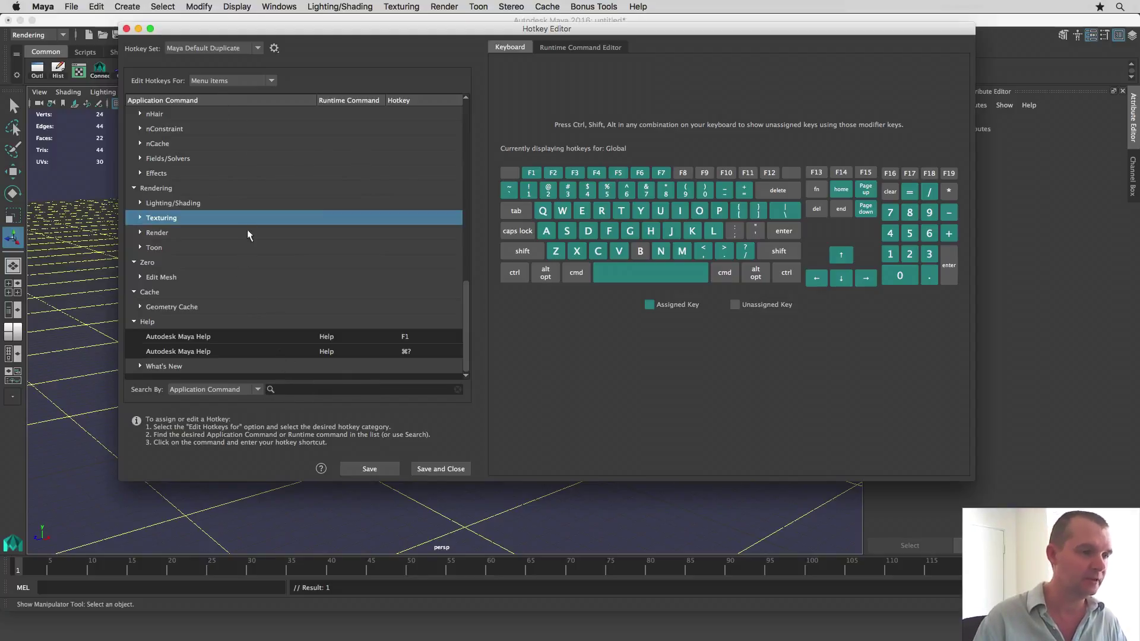
{"action": "left_click", "coordinate": [127, 28]}
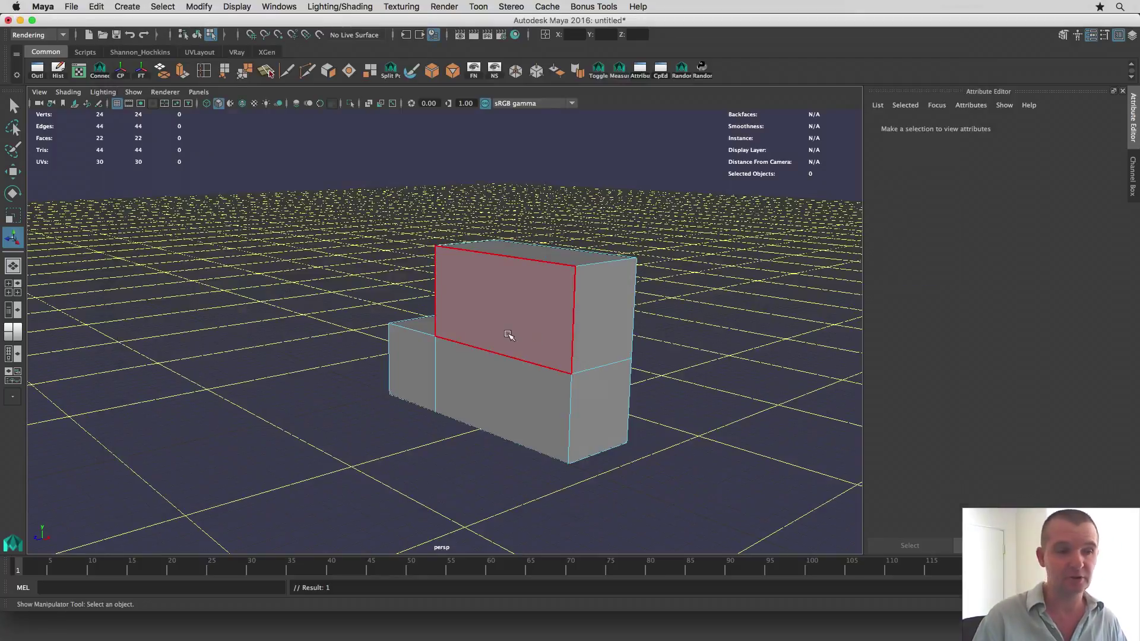